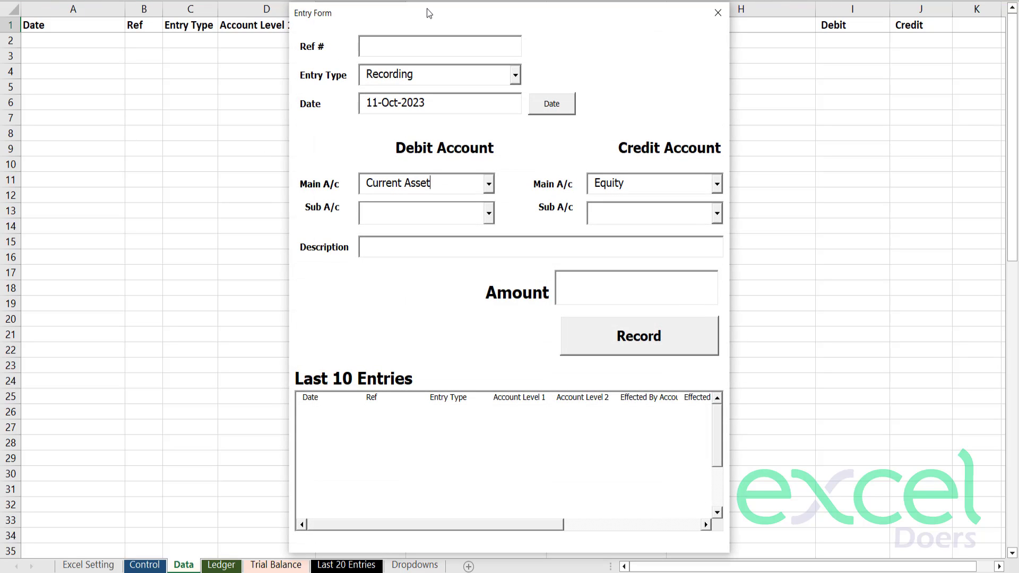
Step: View the layouts of the multi entry form and the double entry form from the Control sheet, closing each one
left_click(718, 15)
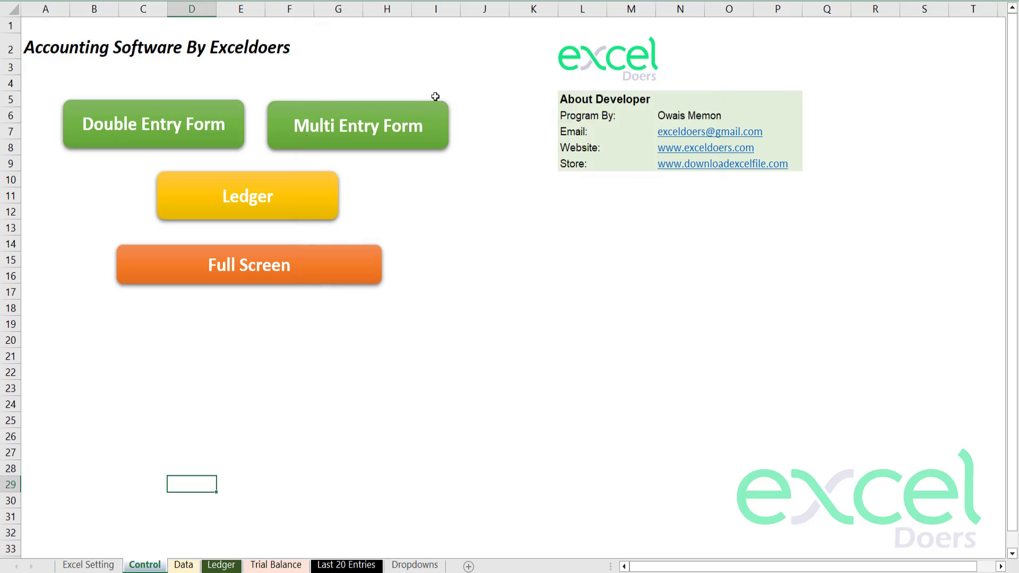
left_click(392, 130)
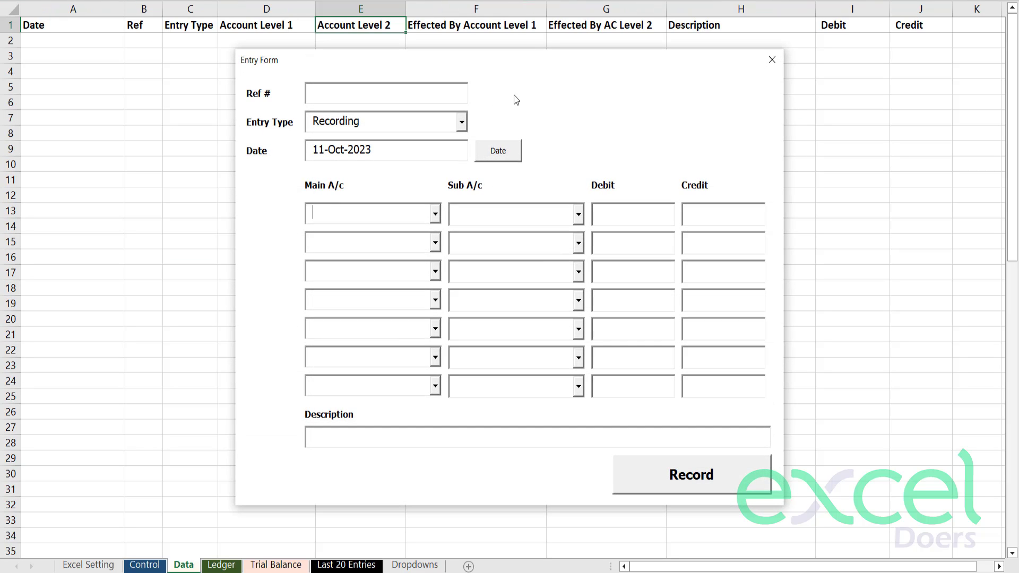
left_click(771, 62)
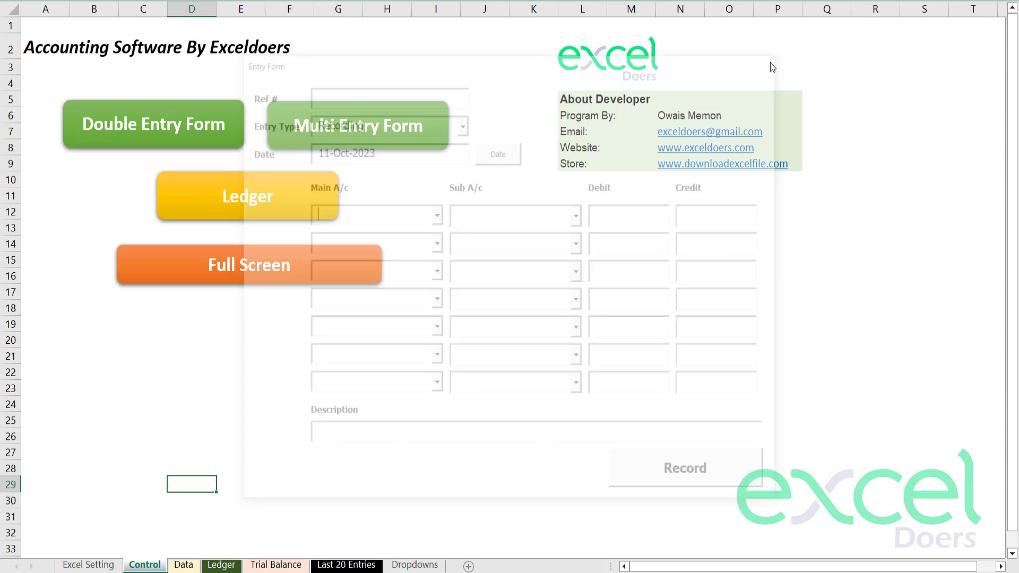
left_click(169, 130)
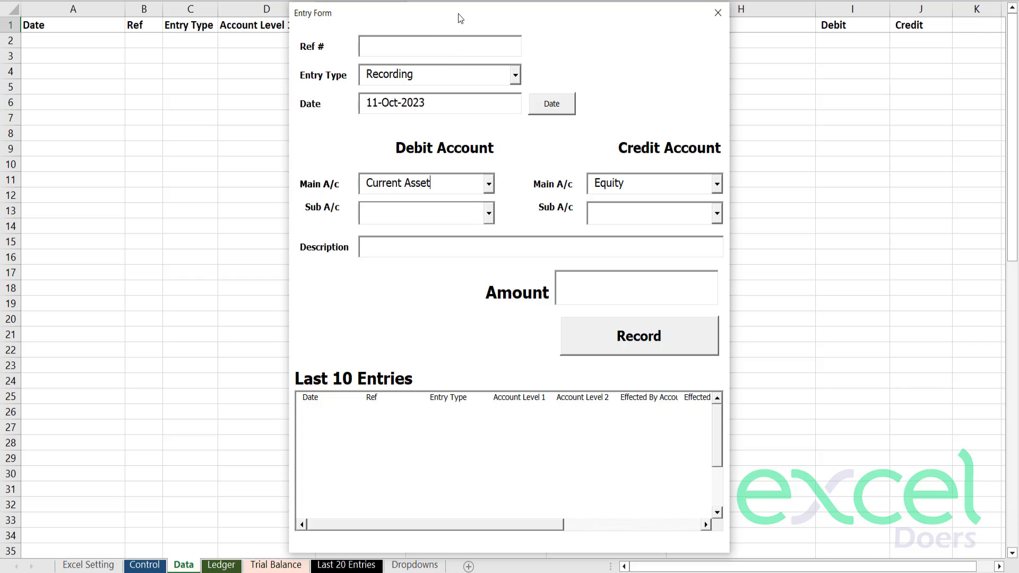
left_click(462, 208)
left_click(718, 12)
Step: Exit the full screen view from the Control sheet and switch it back on
left_click(135, 445)
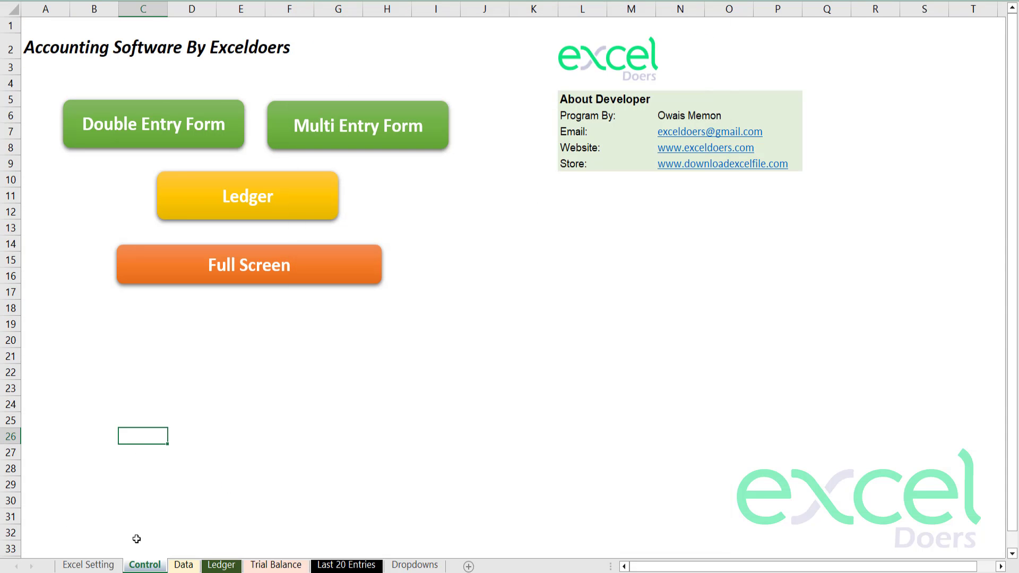
left_click(261, 281)
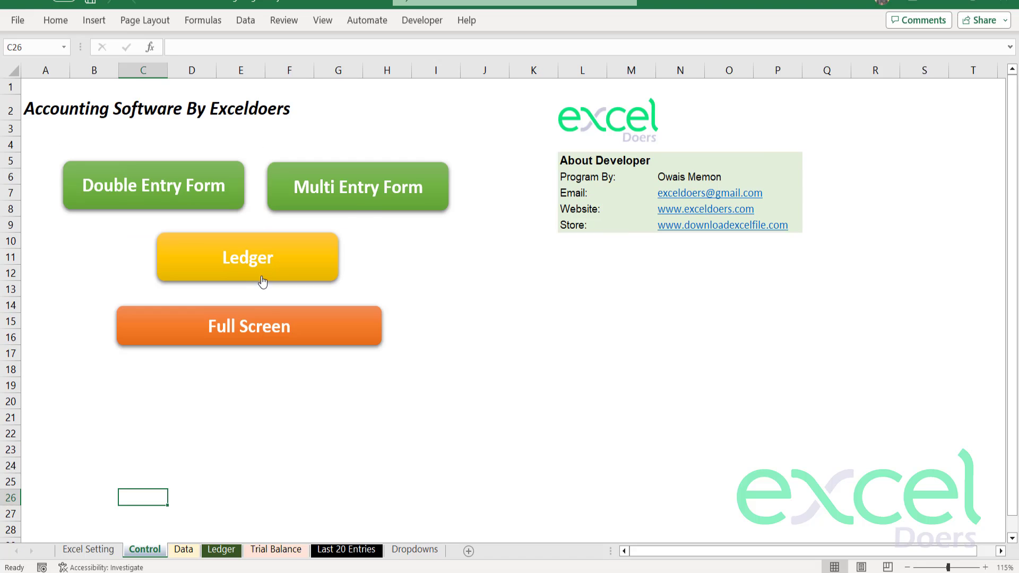
left_click(238, 325)
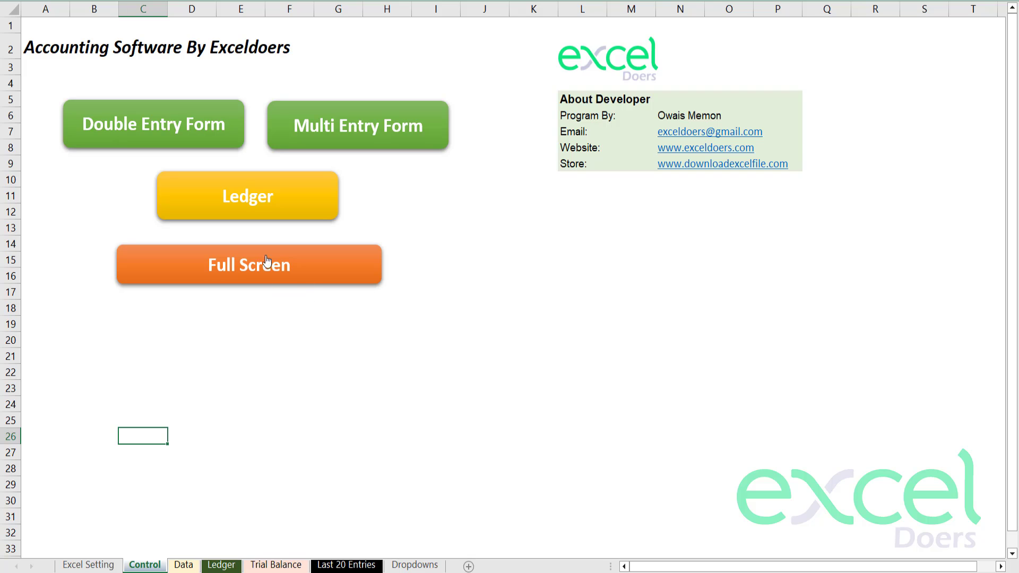
Step: Open the double entry form, review its account lists, and keep Current Asset as debit and Equity as credit main account
left_click(153, 131)
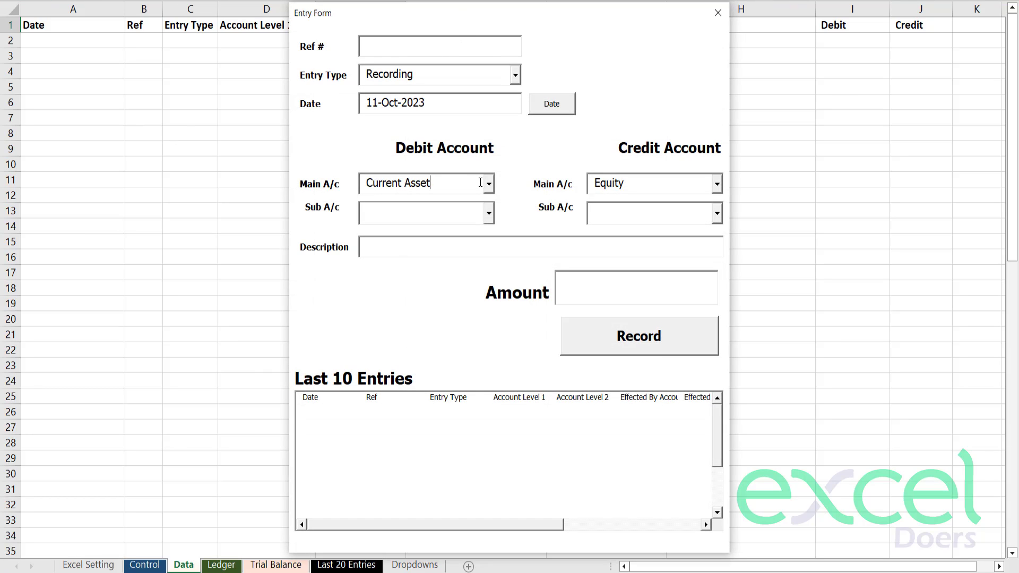
left_click(491, 212)
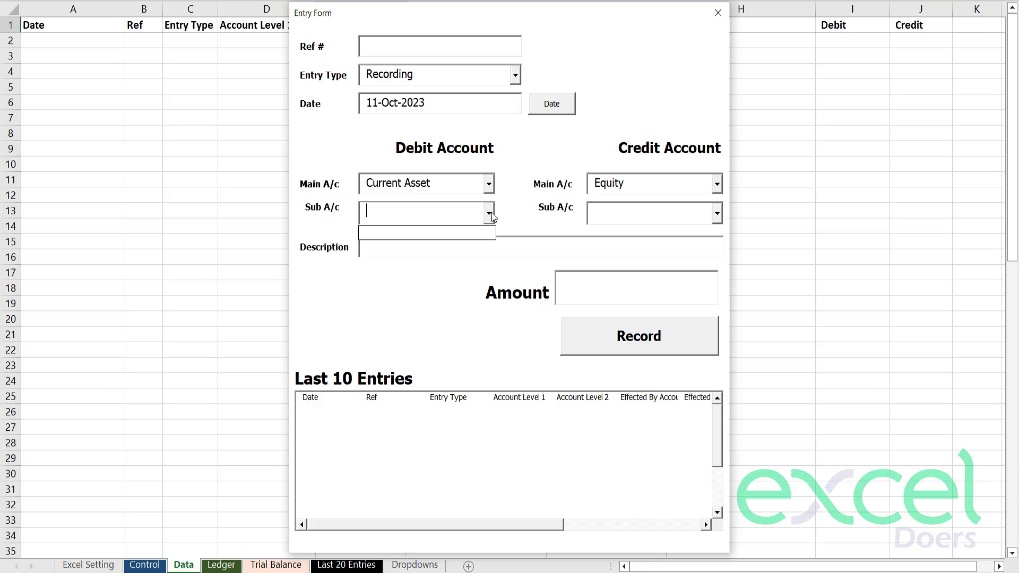
left_click(492, 213)
left_click(717, 213)
left_click(716, 213)
left_click(489, 185)
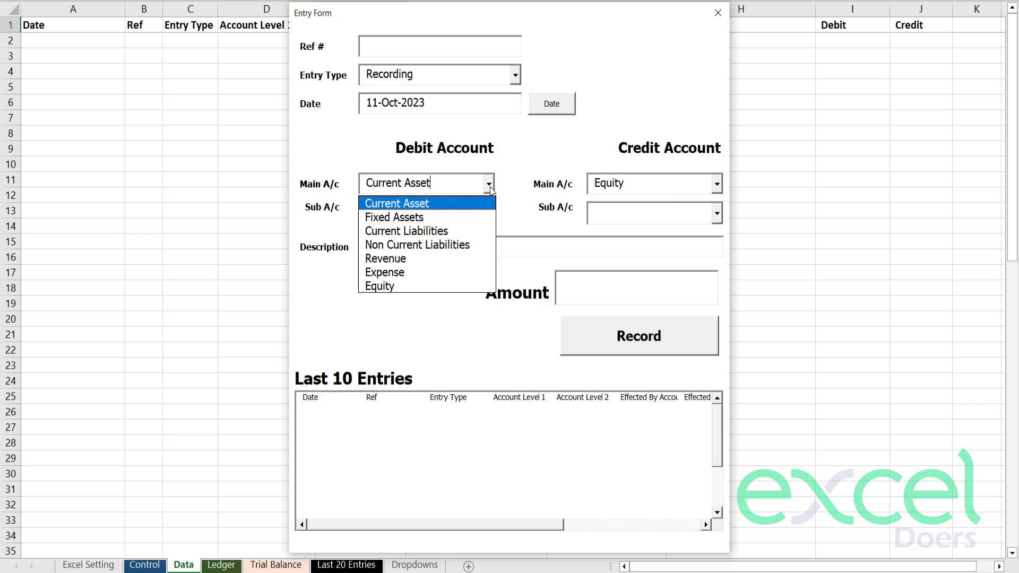
left_click(424, 203)
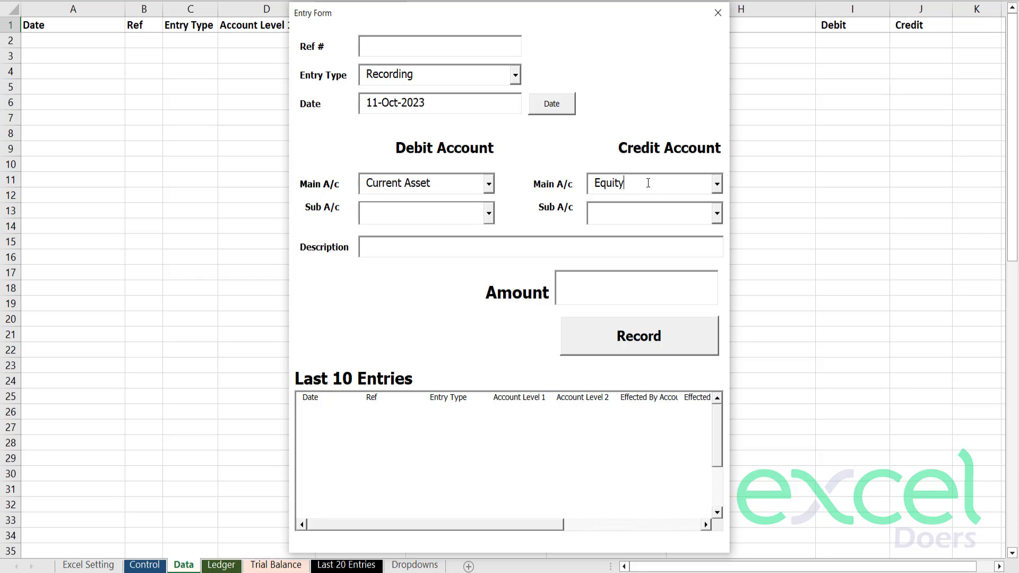
left_click(716, 183)
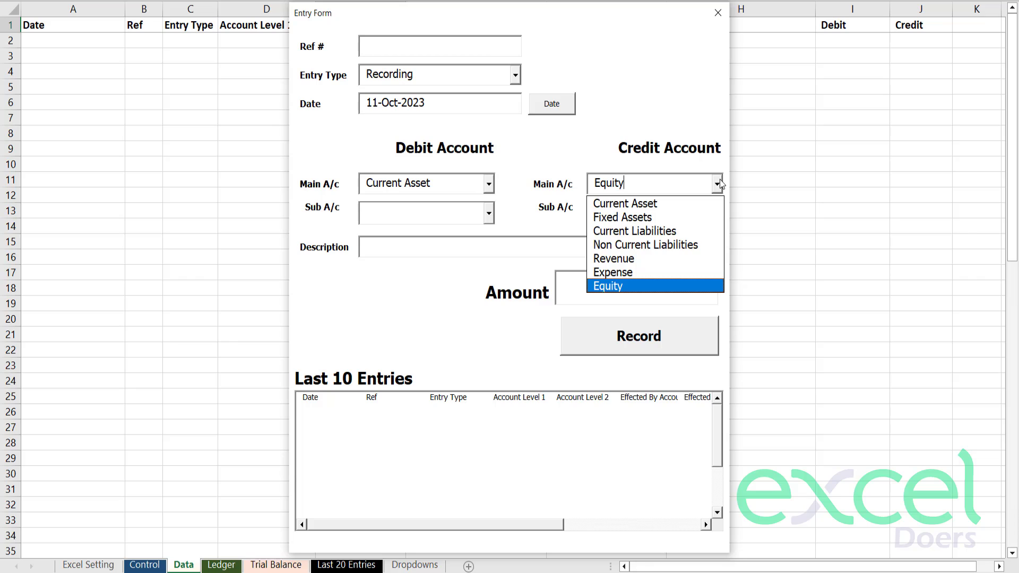
left_click(721, 183)
Step: Create a new debit sub account named Cash under Current Asset and check it in the sub account list
type("Cash")
key("Tab")
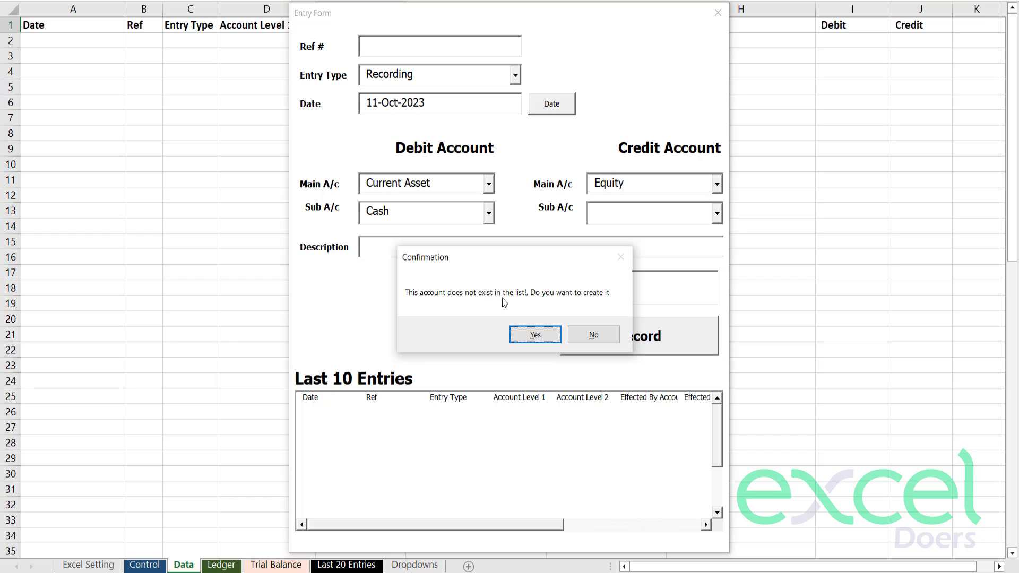
left_click(535, 336)
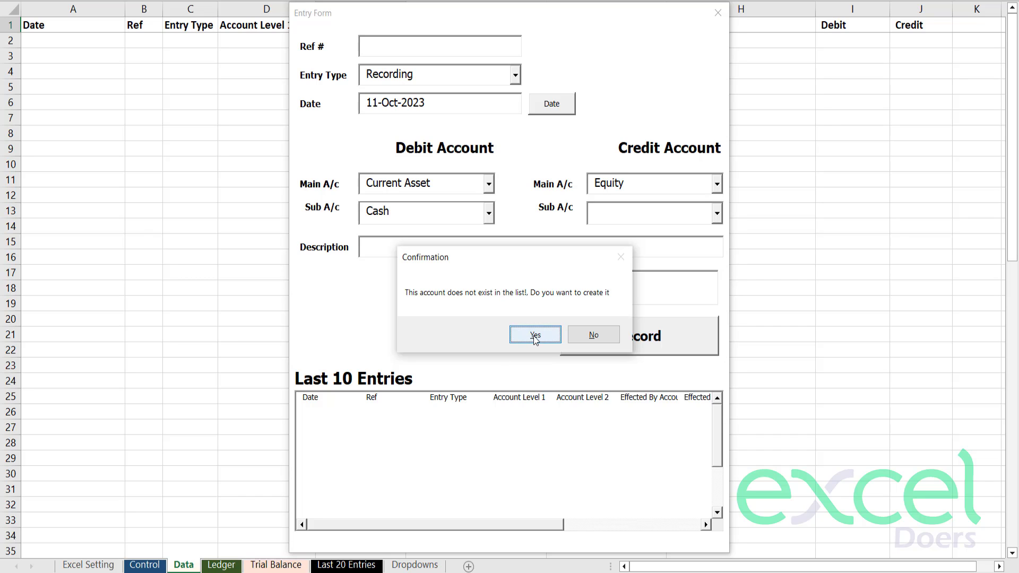
left_click(490, 215)
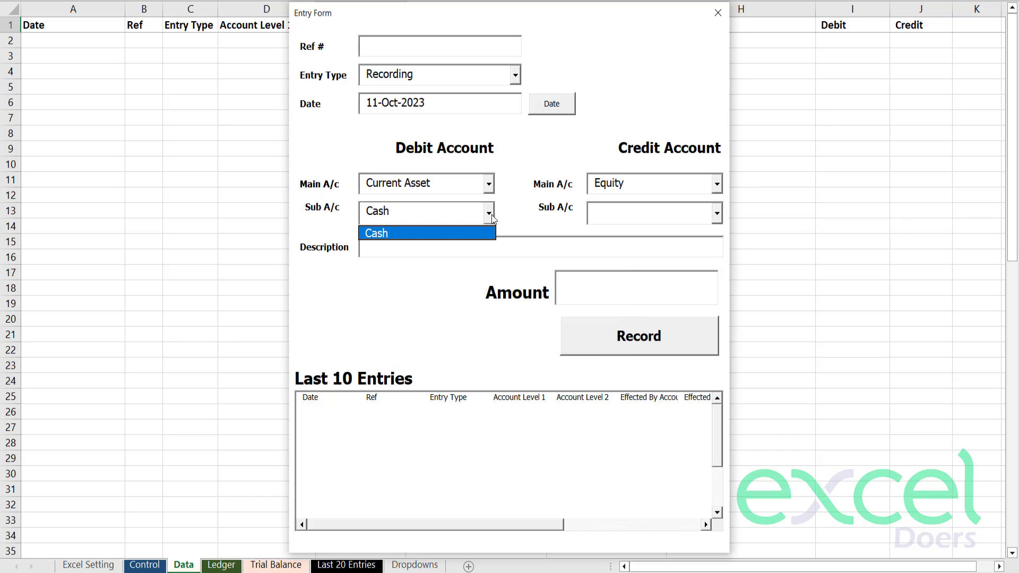
left_click(491, 215)
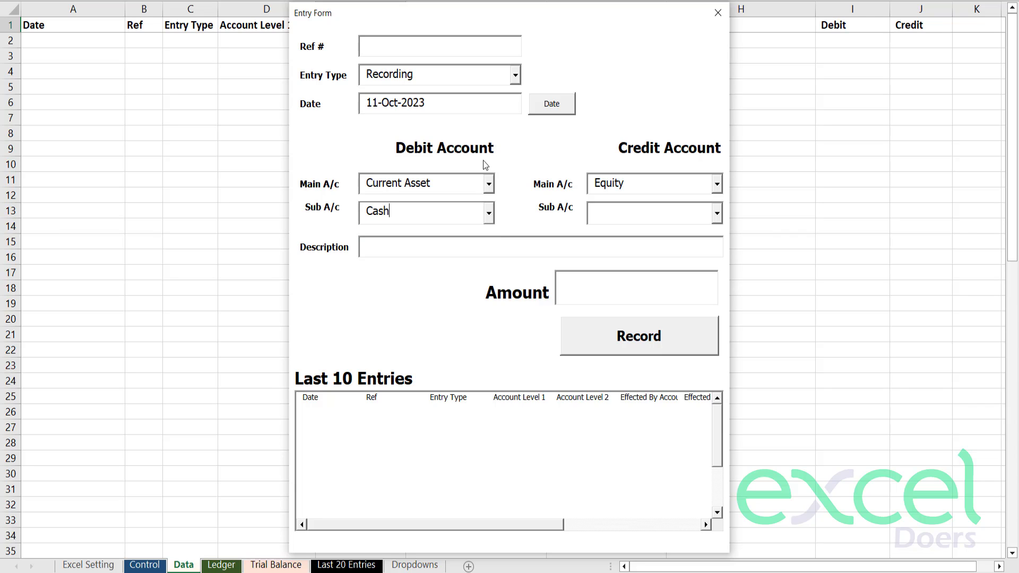
Step: Check the debit sub accounts under Current Liabilities, and set the debit side back to Current Asset with Cash
left_click(488, 183)
left_click(423, 231)
left_click(489, 214)
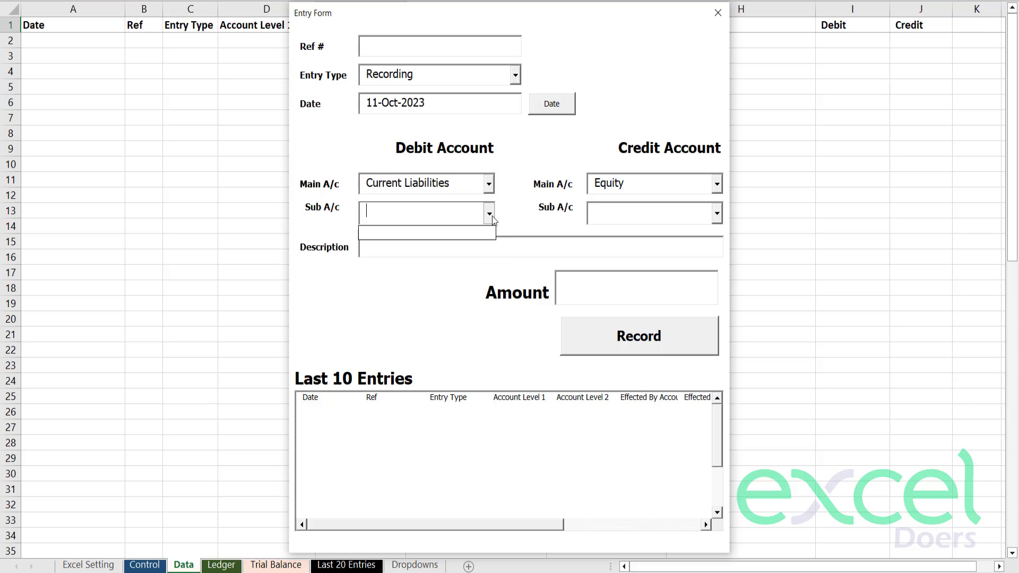
left_click(488, 214)
left_click(489, 182)
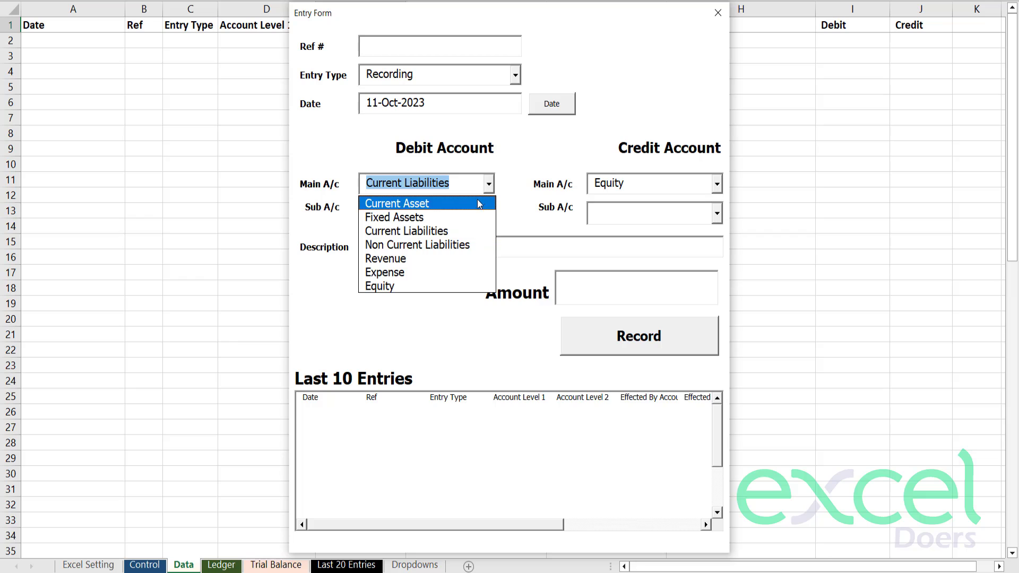
left_click(477, 201)
left_click(489, 214)
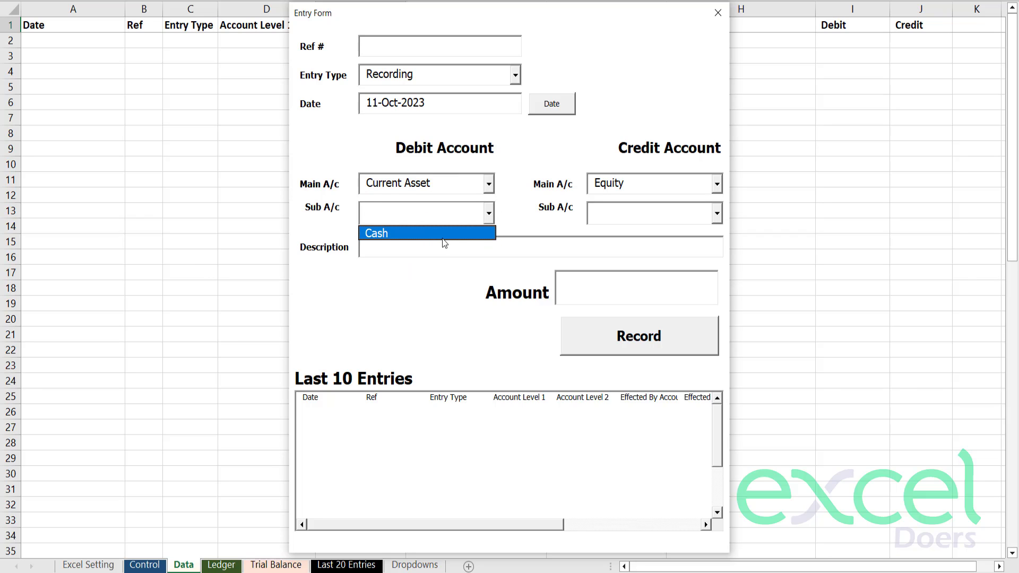
left_click(423, 233)
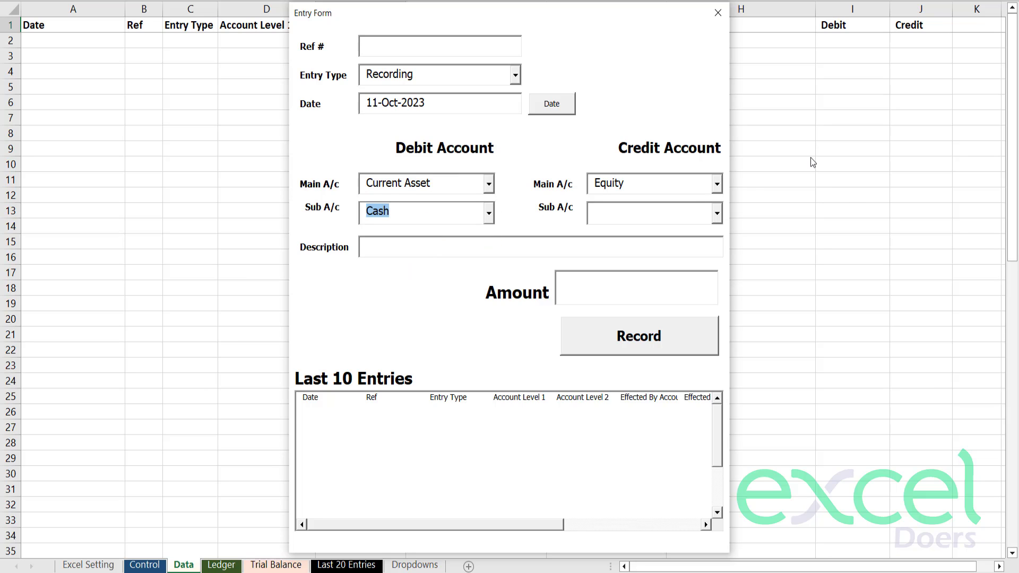
Step: Keep Equity as the credit main account and create a new credit sub account for the owner's equity
left_click(717, 188)
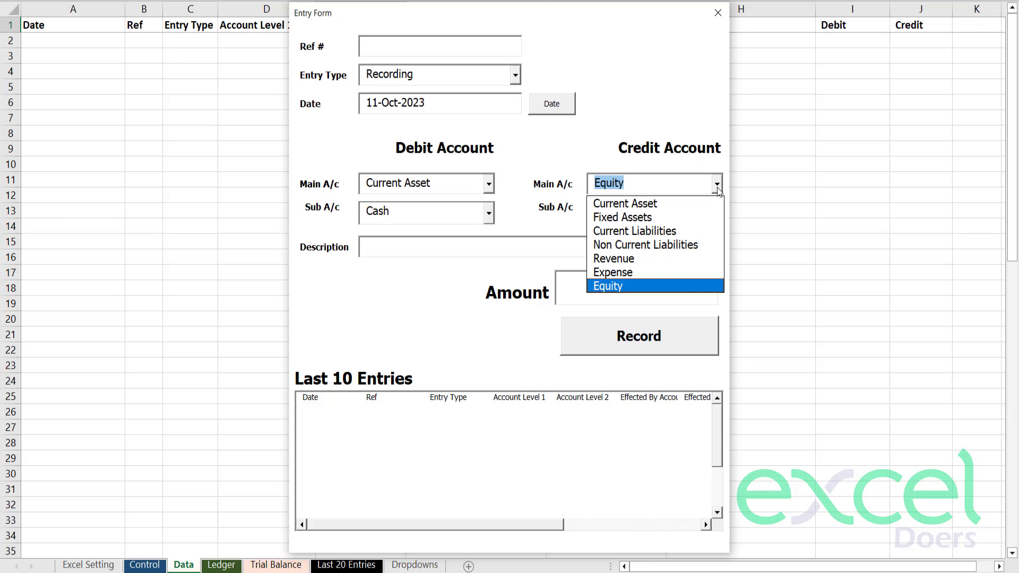
left_click(718, 187)
left_click(657, 216)
type("Owais Equity")
key("Tab")
left_click(532, 333)
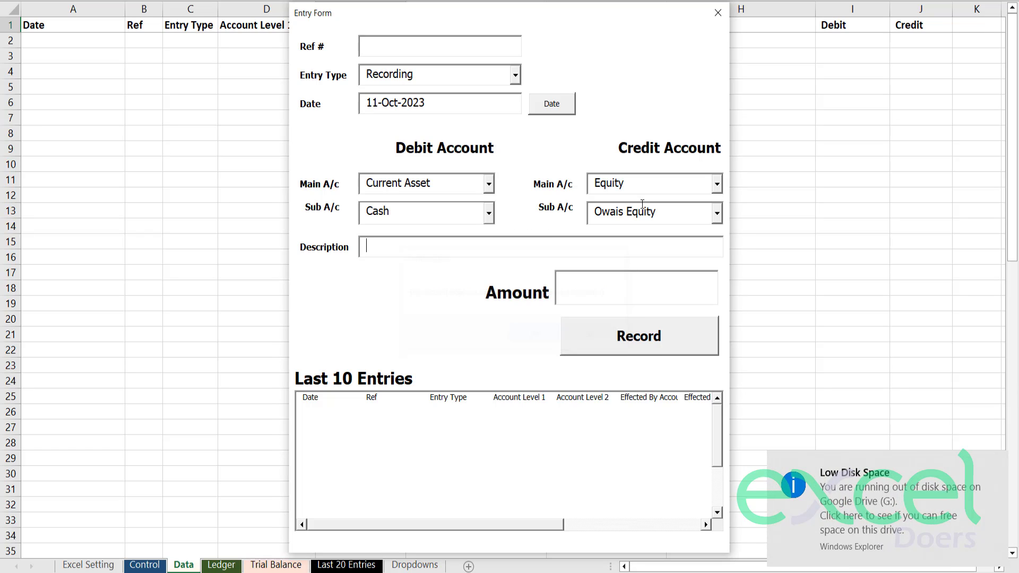
Step: Enter "Establish the business" as the entry's description and 1000000 as the amount
type("Invested ")
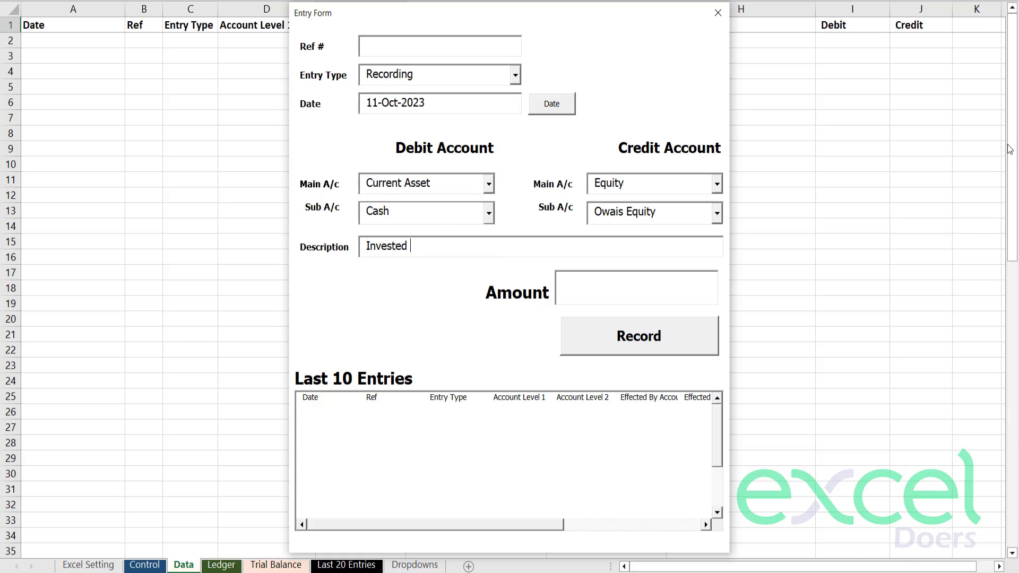
type("in the Business")
left_click_drag(487, 245, 221, 240)
type("Establish the business")
key("Tab")
type("1000000")
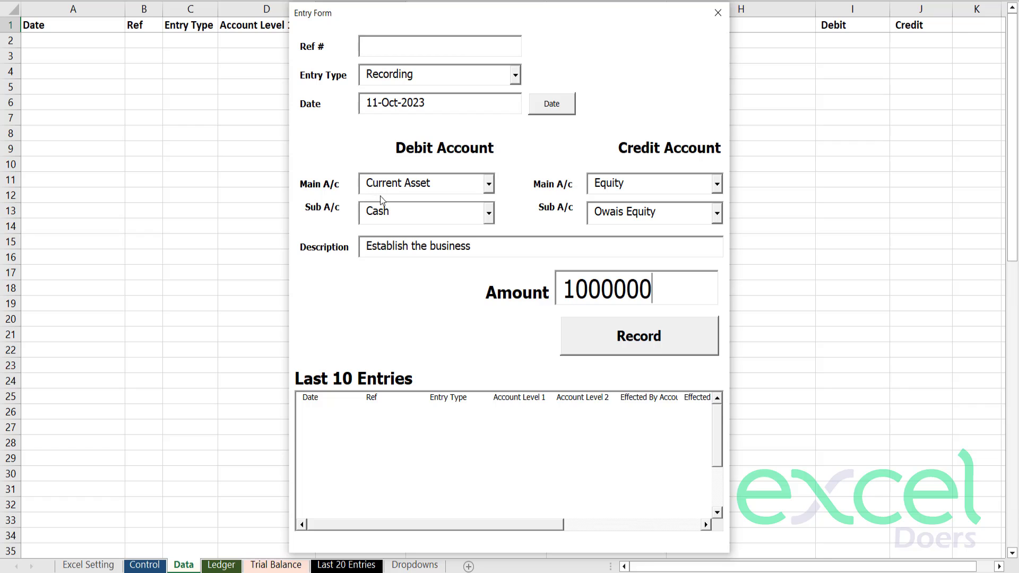
Step: Record the capital investment entry and confirm it
left_click(616, 332)
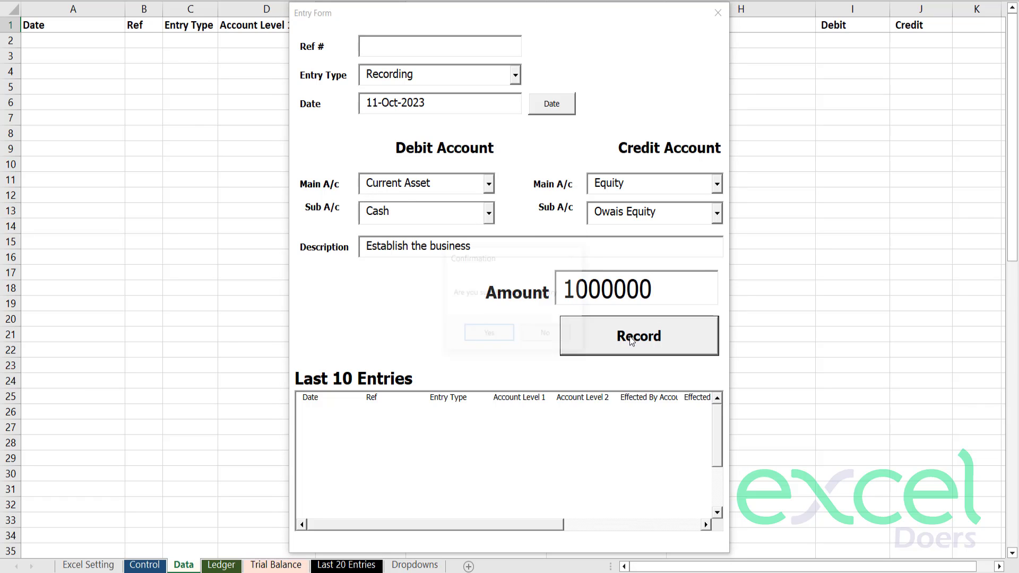
left_click(488, 337)
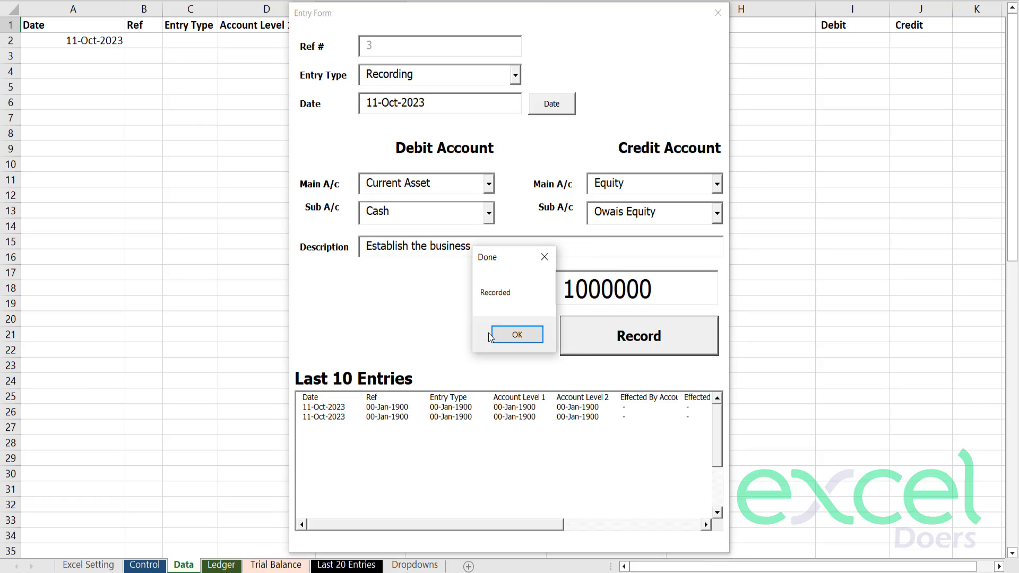
left_click(517, 334)
Step: Move the entry form aside to examine the recorded debit and credit rows in the Data sheet, and close the form
left_click_drag(458, 18, 617, 217)
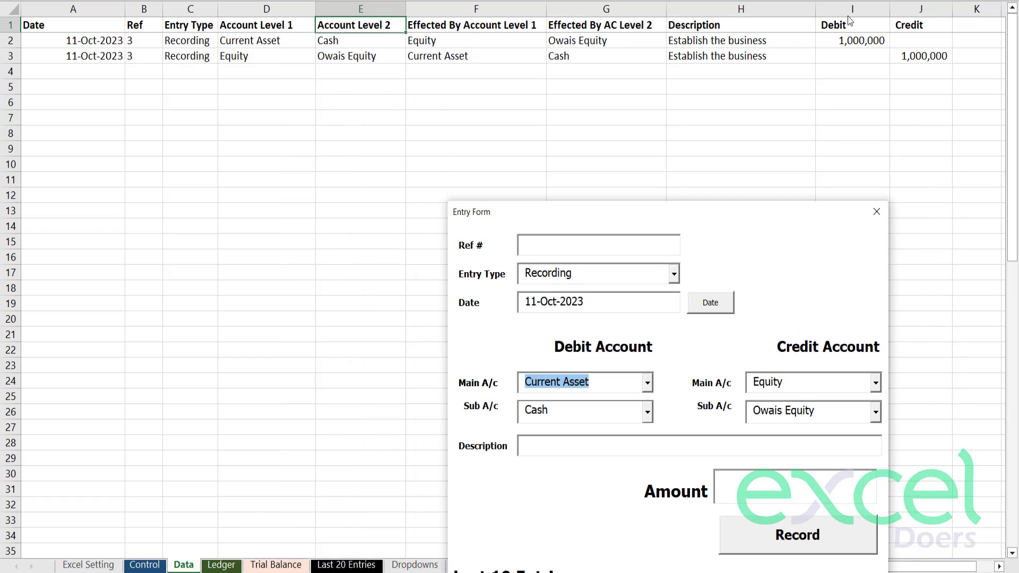
left_click_drag(714, 211, 699, 211)
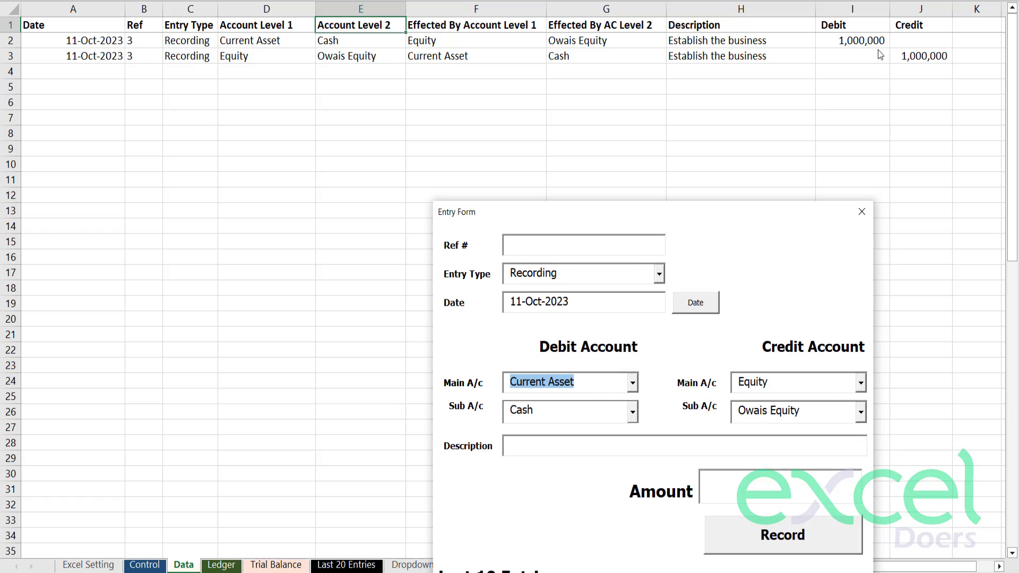
left_click_drag(583, 212, 398, 65)
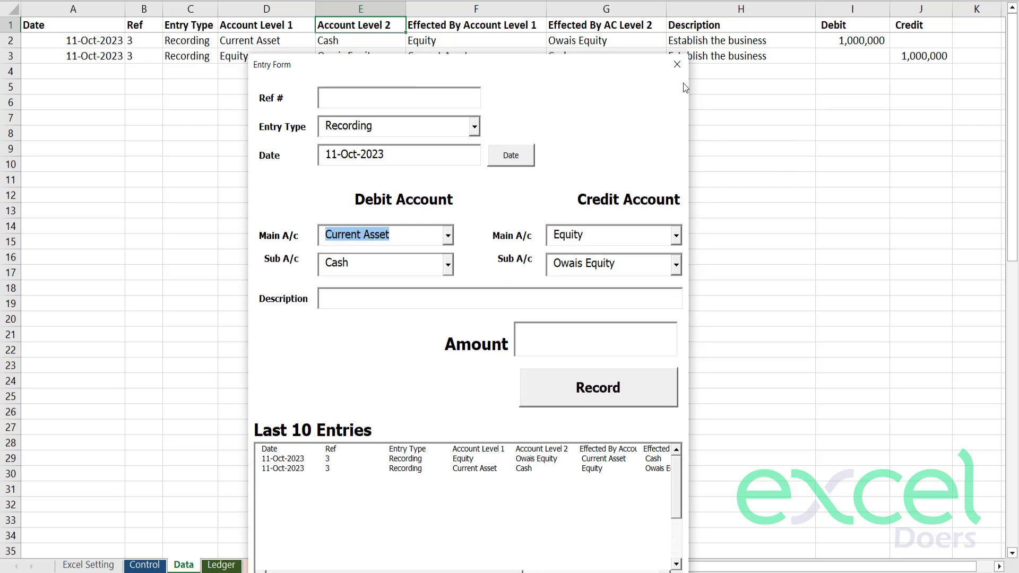
left_click(677, 64)
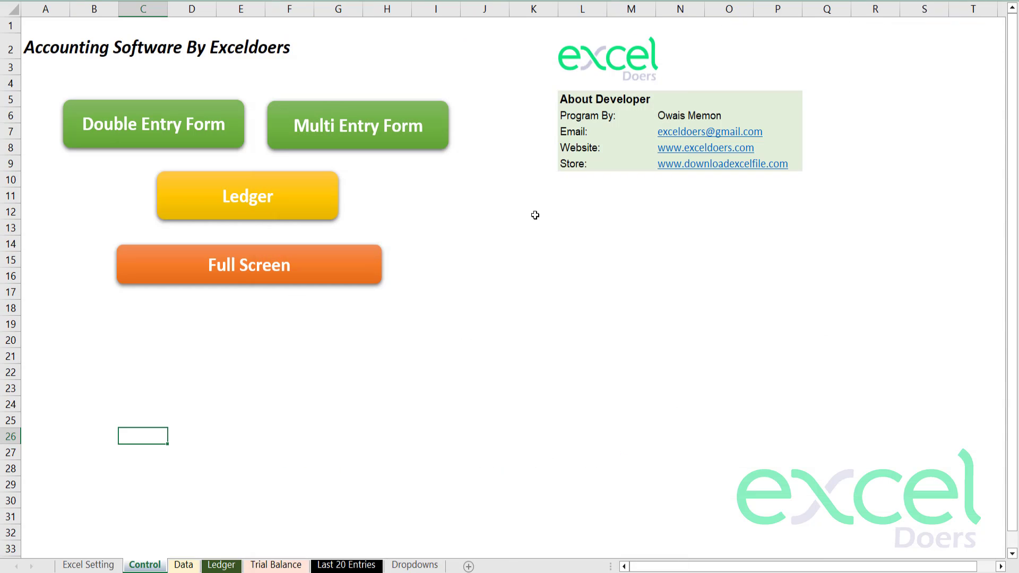
Step: Open the Trial Balance sheet and examine the Current Asset and Equity balance rows
left_click(267, 562)
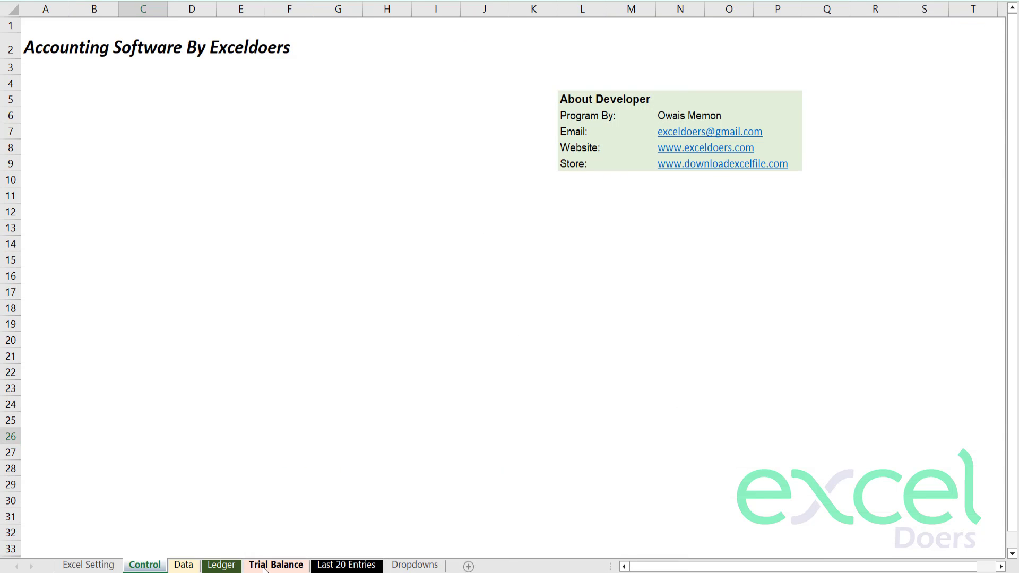
left_click(325, 209)
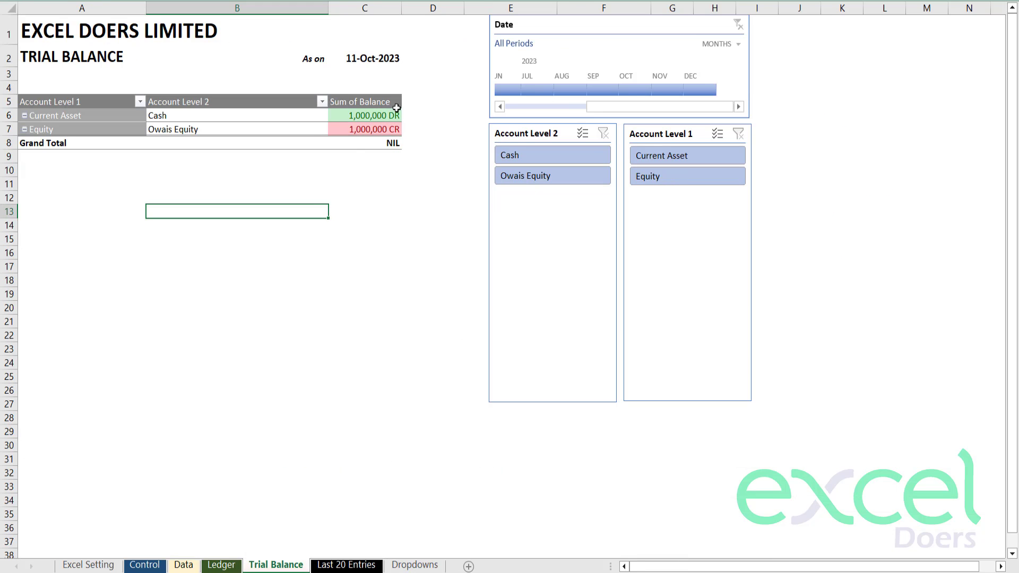
left_click_drag(383, 116, 61, 117)
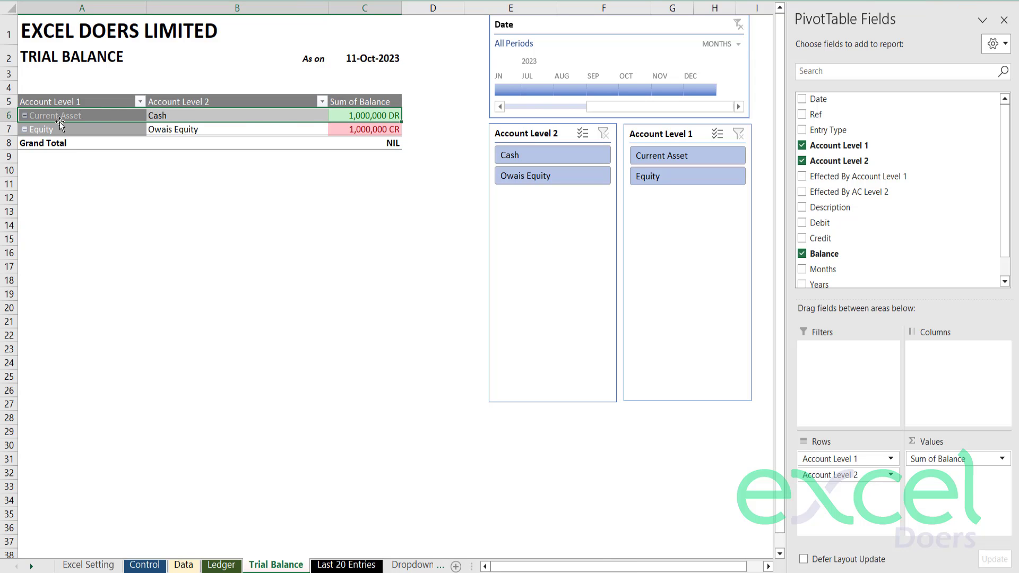
left_click_drag(349, 132, 103, 130)
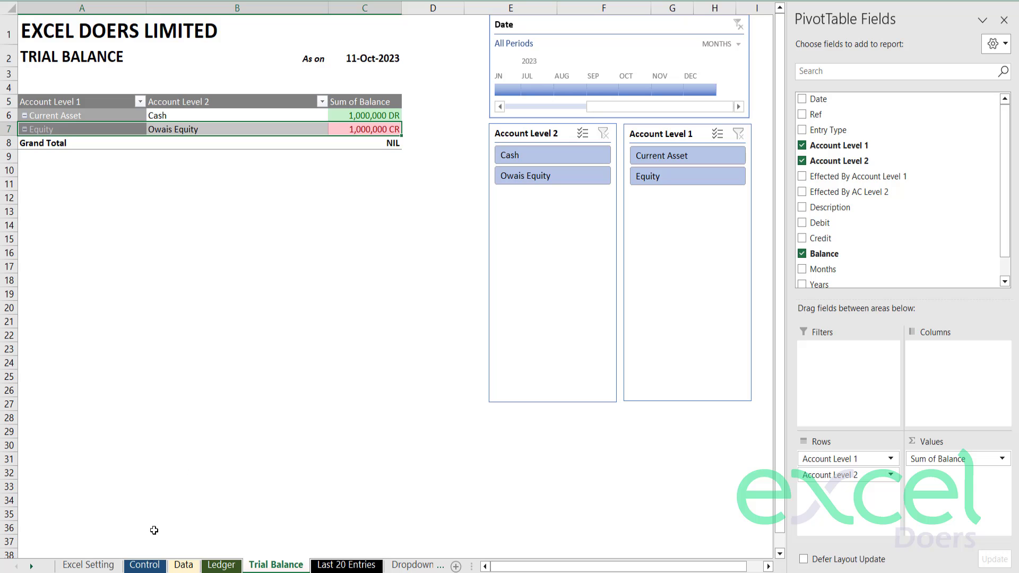
Step: Reopen the entry form from the Control sheet and create Bank as the debit sub-account under Current Asset
left_click(140, 567)
left_click(186, 105)
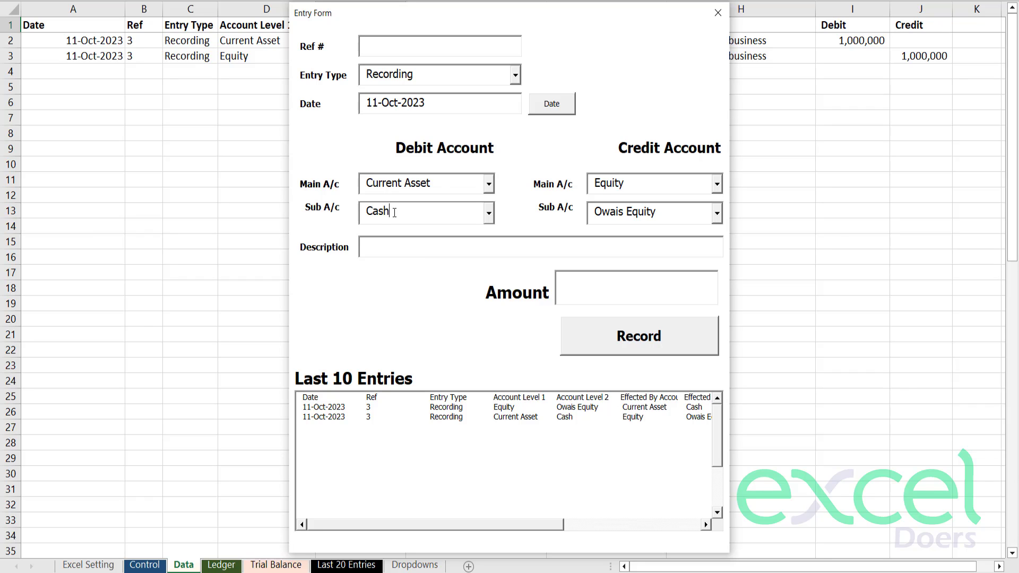
left_click_drag(420, 209, 296, 211)
type("Bank")
key("Tab")
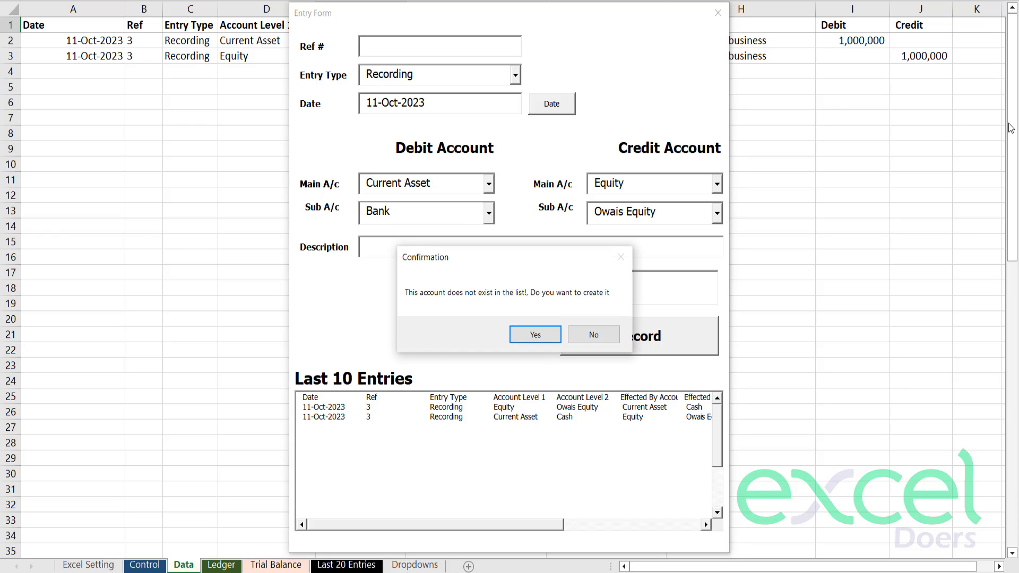
key("Return")
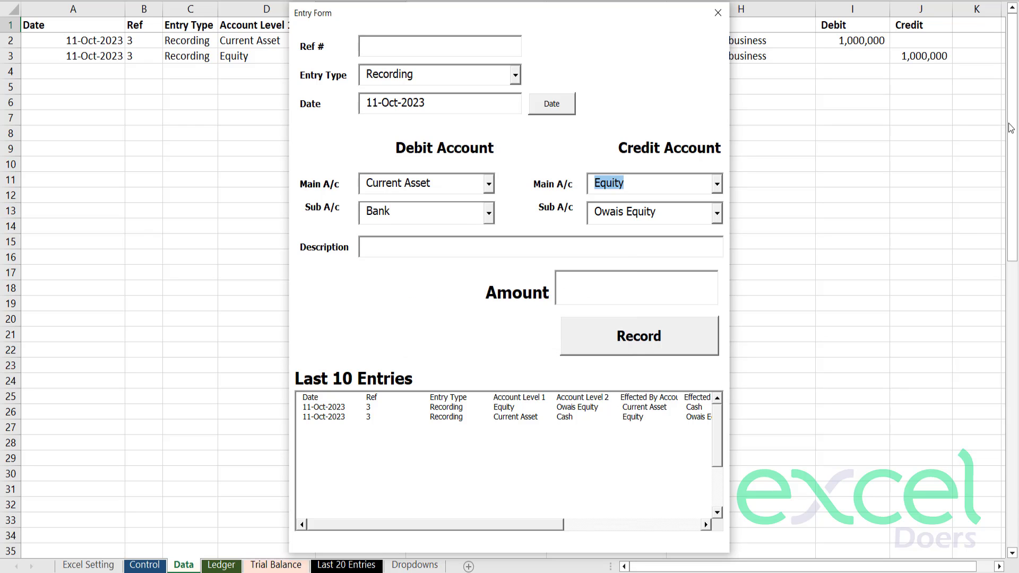
Step: Set the credit side to the Current Asset main account with Cash as its sub-account
left_click(718, 190)
left_click(699, 201)
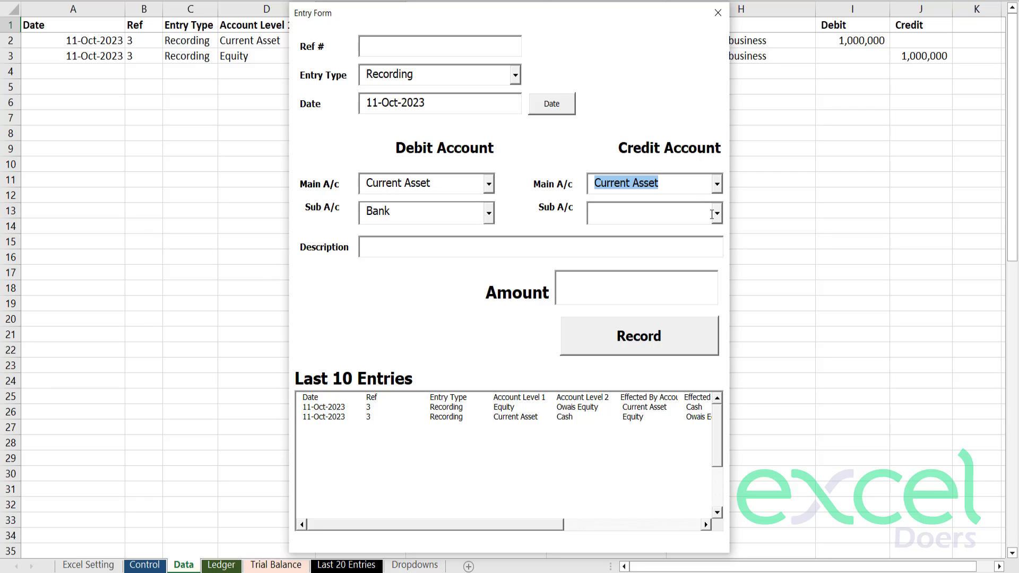
left_click(717, 213)
left_click(689, 232)
Step: Describe the entry as "Deposit Cash in to bank" and set its amount to 300000
left_click(563, 250)
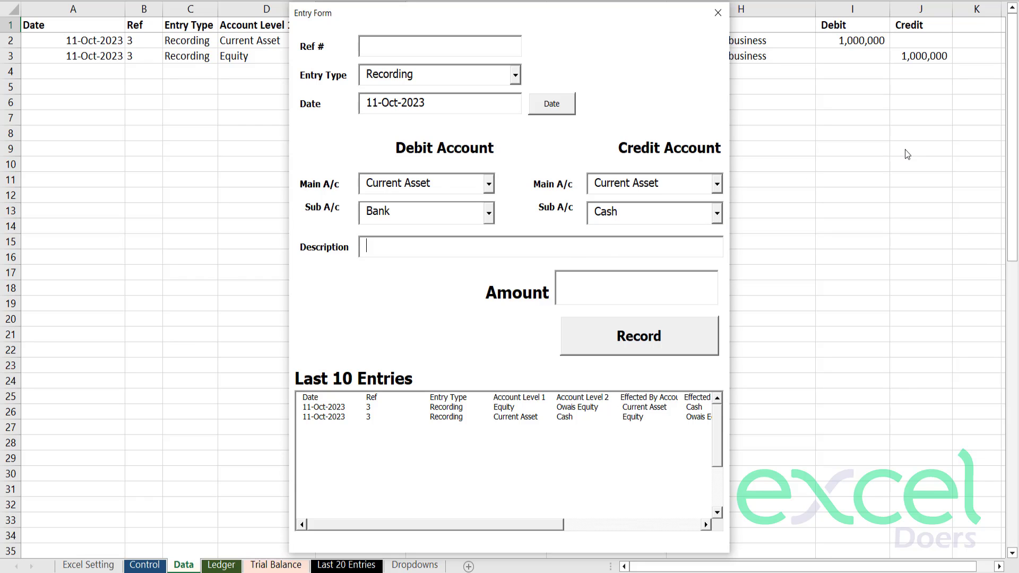
type("Deposit Cash in to bank")
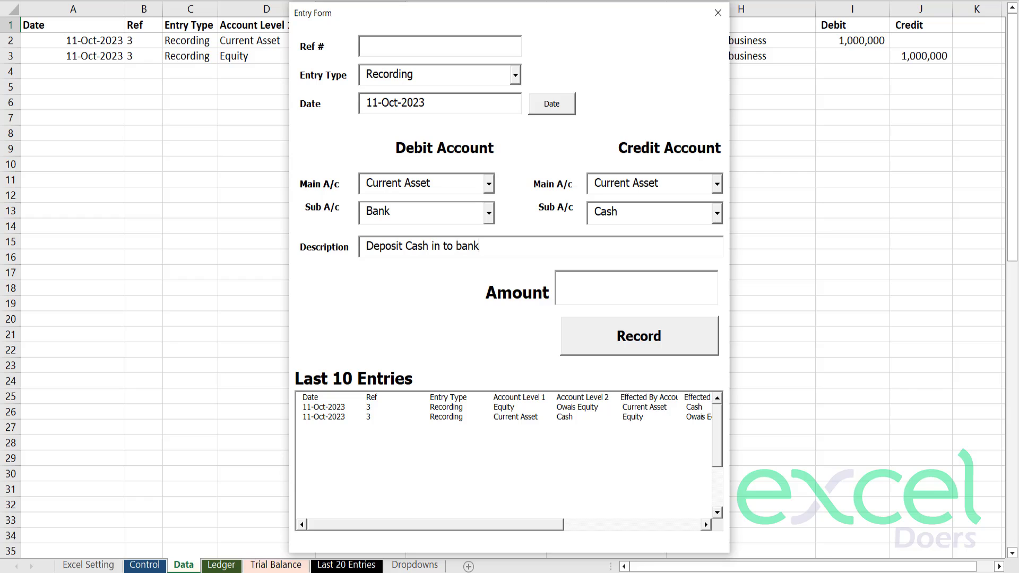
left_click(589, 289)
type("300000")
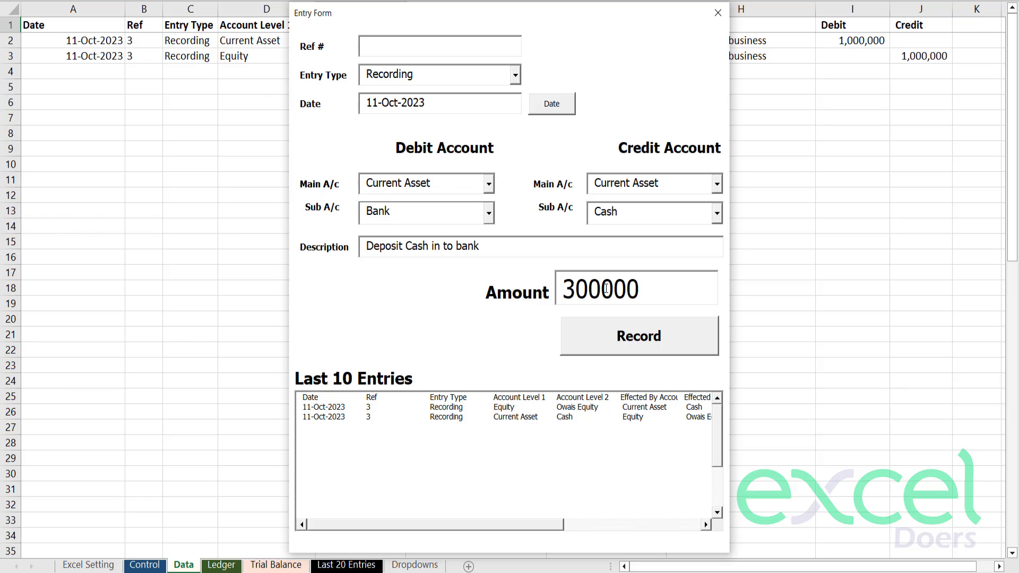
left_click_drag(601, 289, 545, 294)
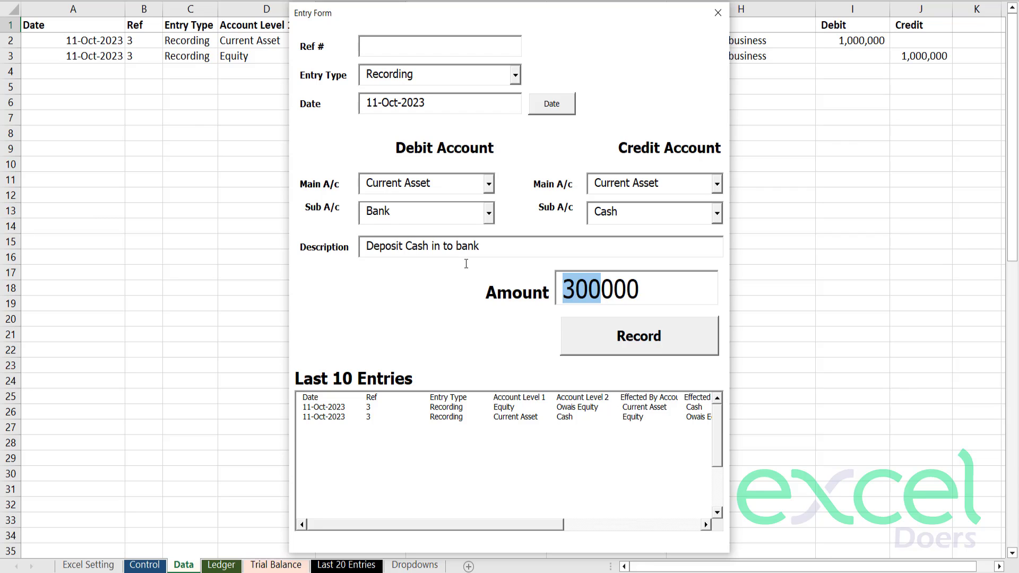
Step: Record the bank deposit entry and confirm it
left_click(667, 348)
left_click(489, 335)
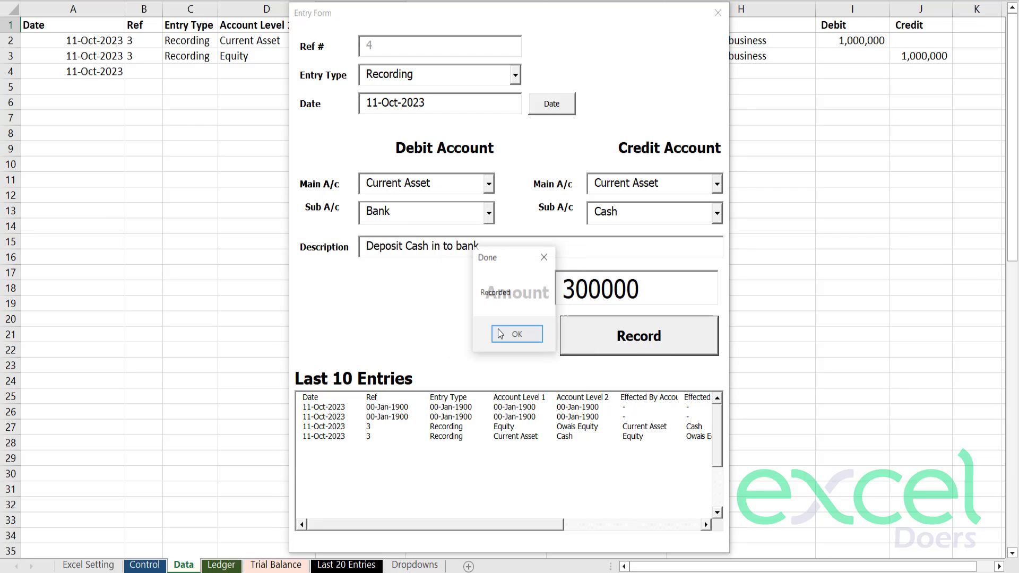
left_click(538, 340)
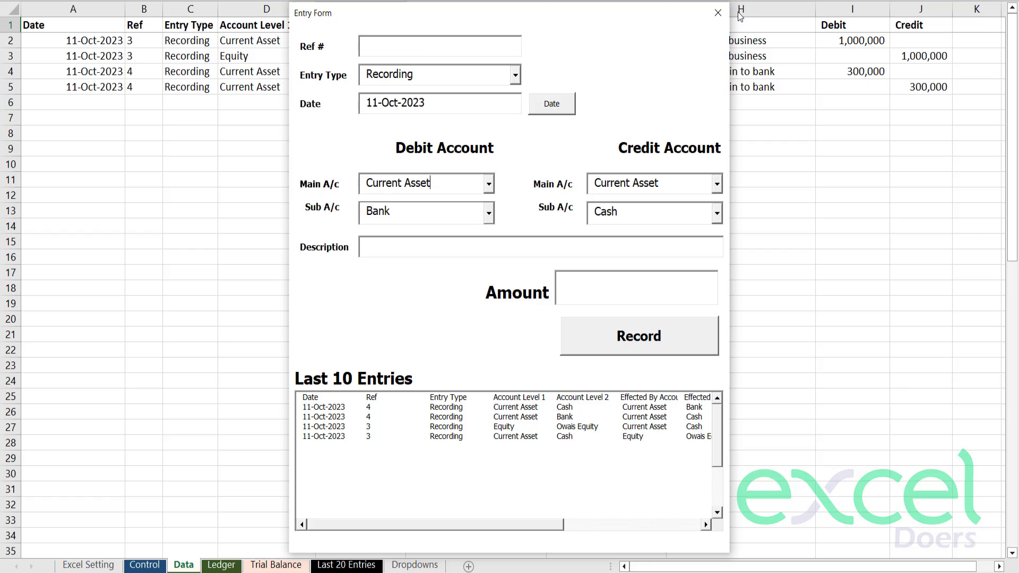
Step: Close the entry form and examine the Cash and Bank balances in the Trial Balance sheet
left_click(717, 13)
left_click(276, 564)
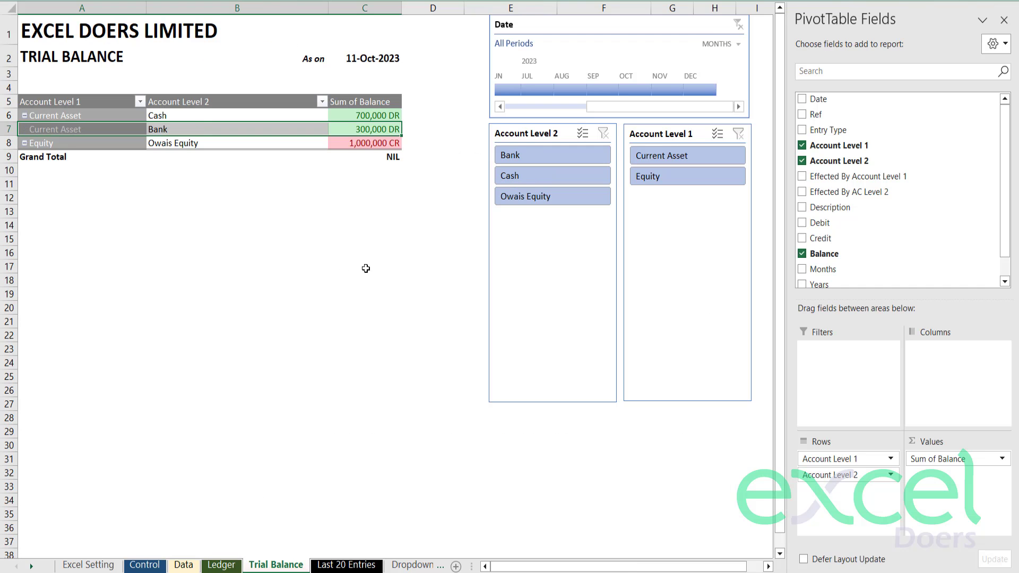
left_click(366, 279)
left_click(379, 118)
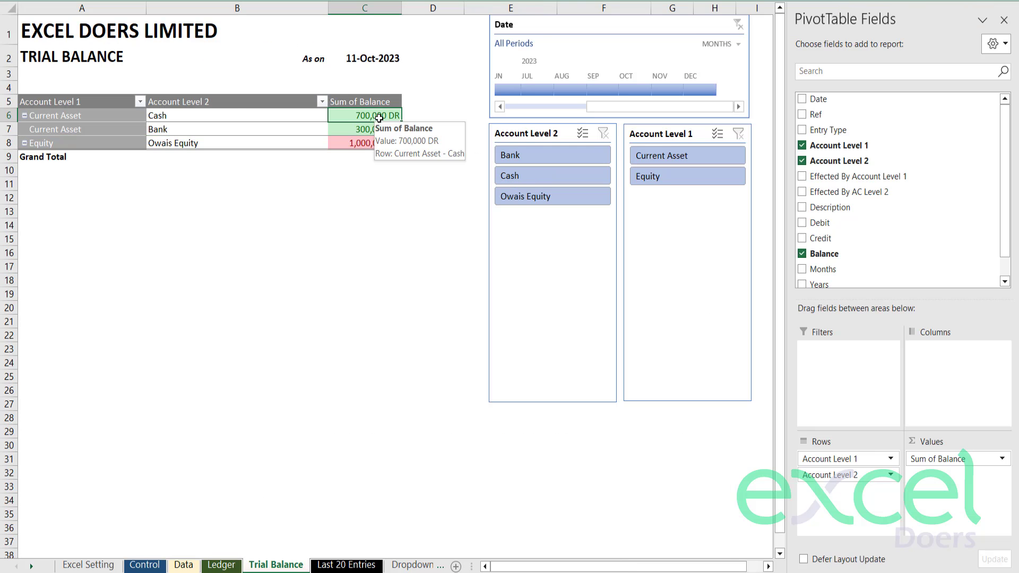
left_click(160, 117, "ctrl")
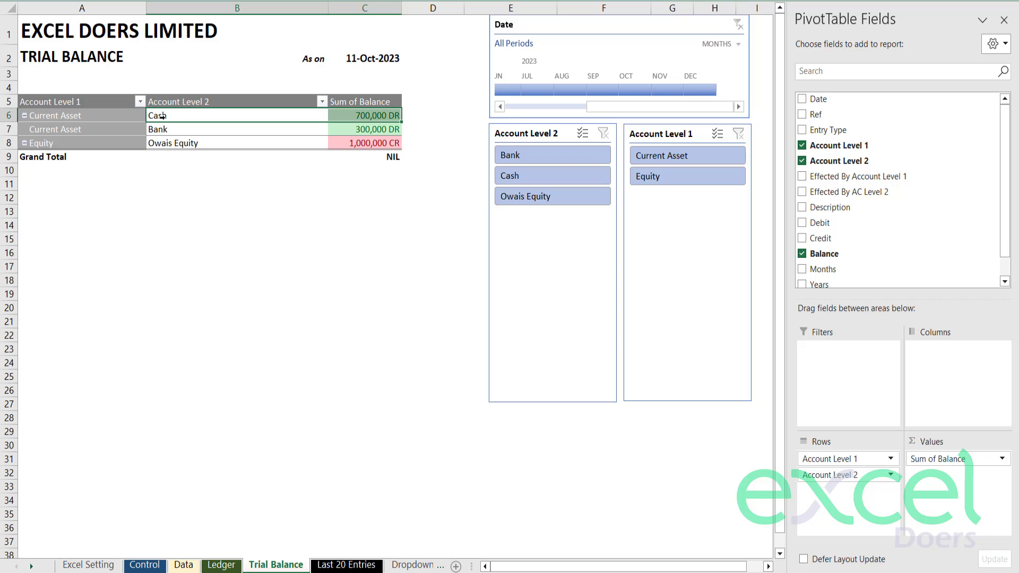
left_click(404, 131)
left_click(210, 131)
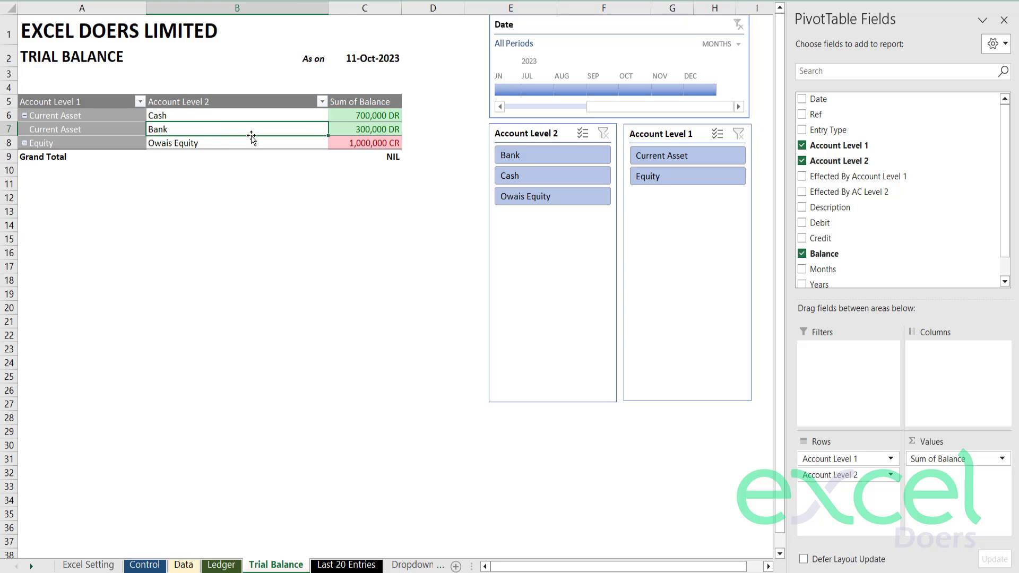
left_click_drag(370, 119, 280, 140)
left_click(366, 171)
left_click(239, 337)
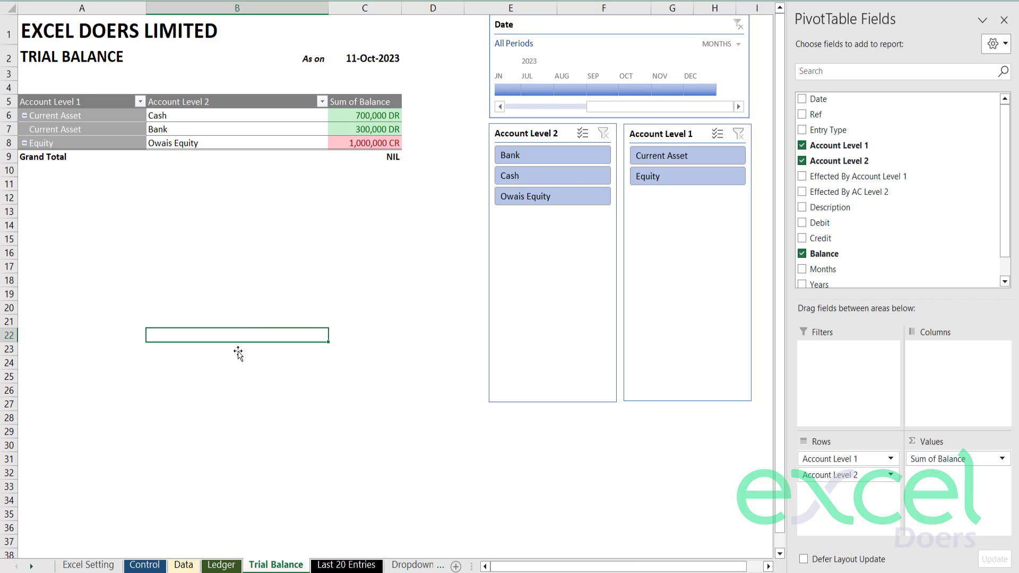
Step: Reopen the entry form from the Control sheet and create Inventory as the debit sub-account under Current Asset
left_click(144, 565)
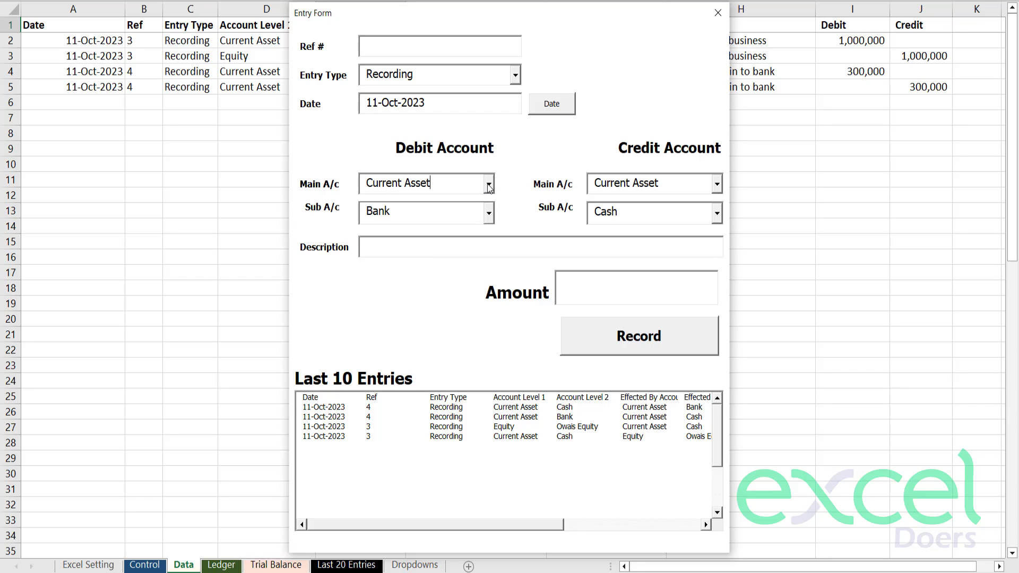
left_click_drag(450, 213, 285, 216)
type("Inventory")
key("Tab")
key("Return")
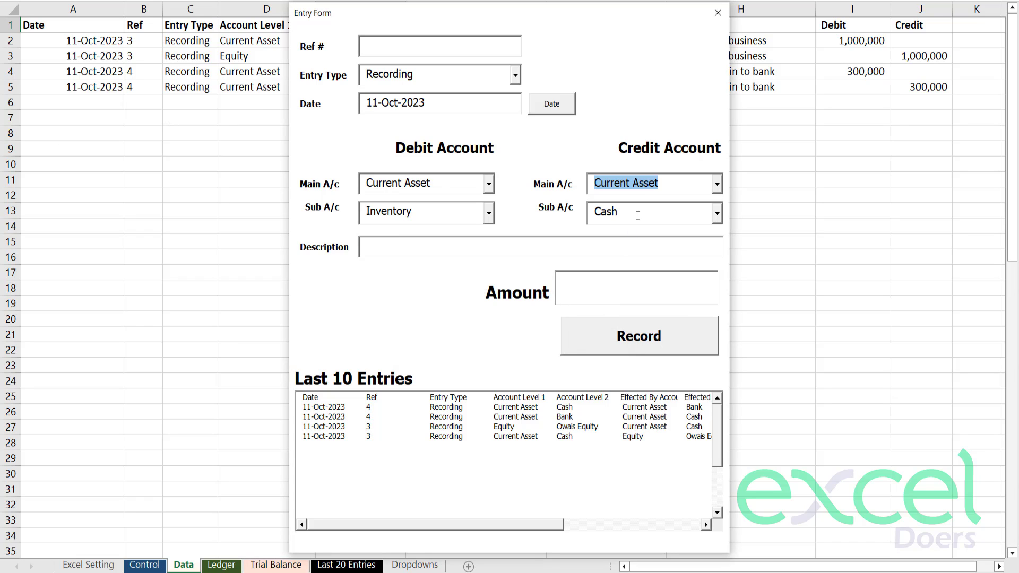
Step: Keep Cash as the credit sub-account, enter "Bought Inventory on Cash" as the description and 50000 as the amount
left_click_drag(653, 215, 585, 218)
left_click(544, 238)
type("Bo")
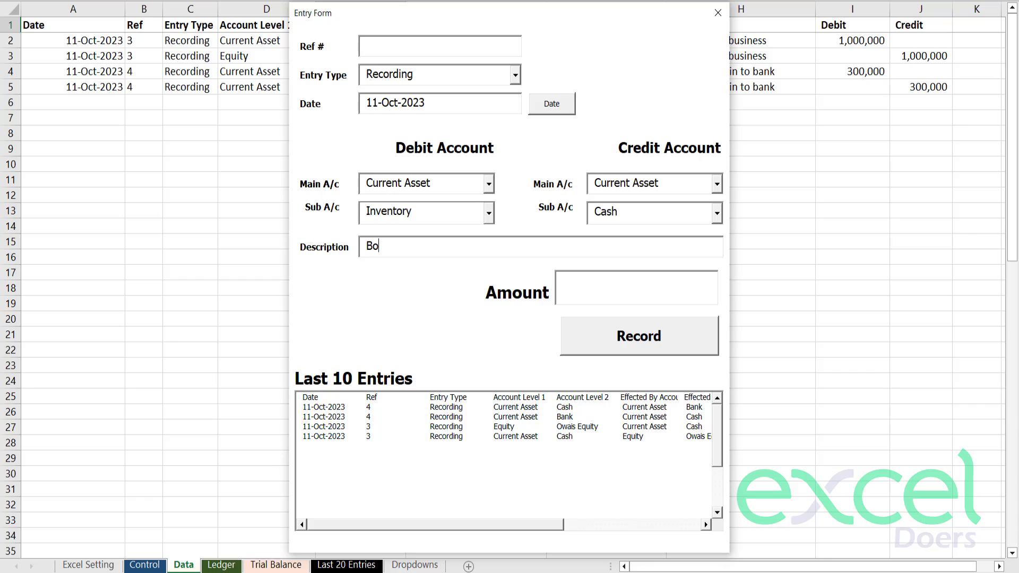
type("ught Inventory on Cash")
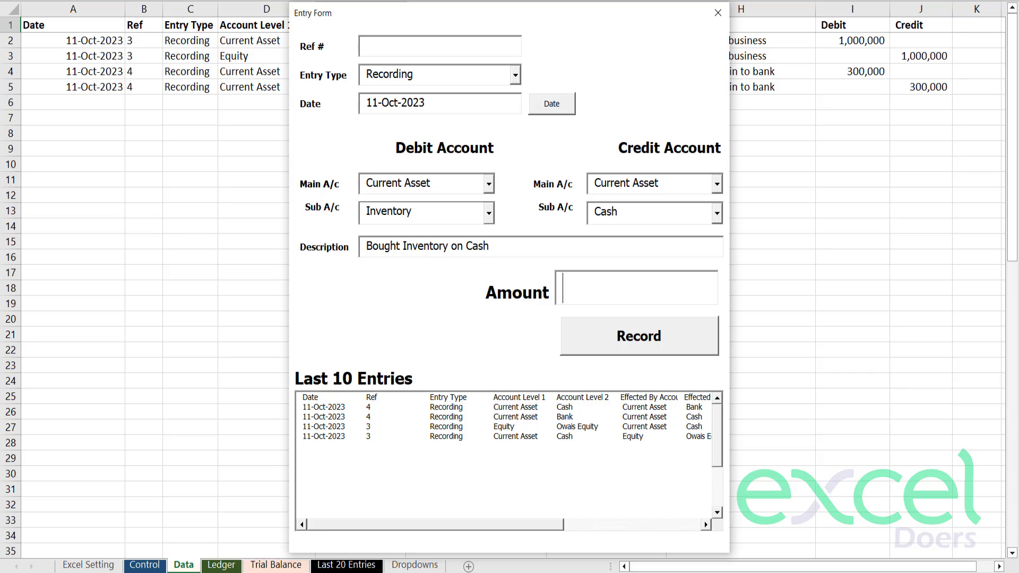
type("50000")
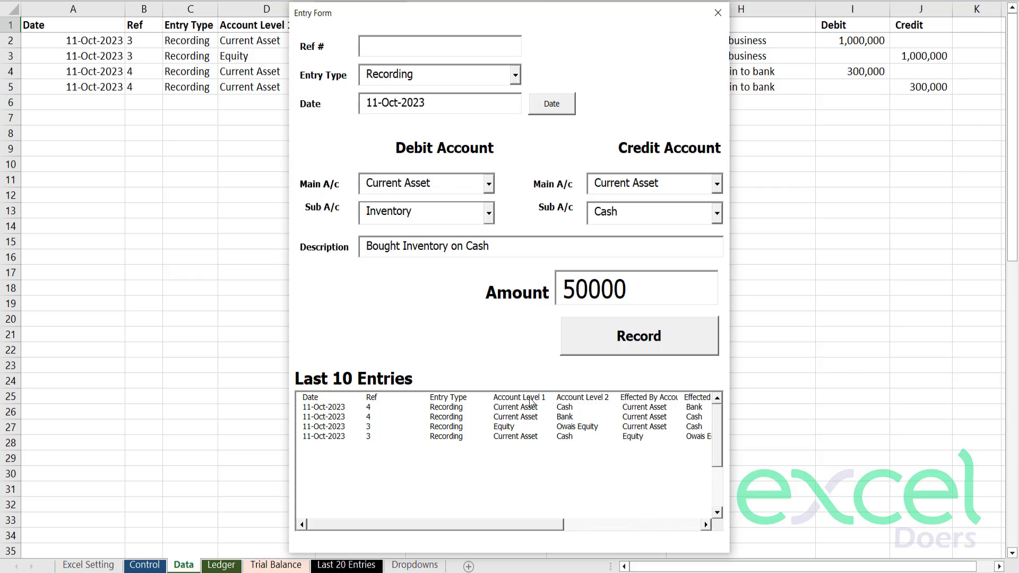
Step: Record the cash inventory purchase and confirm it
left_click(584, 350)
key("Return")
key("Return")
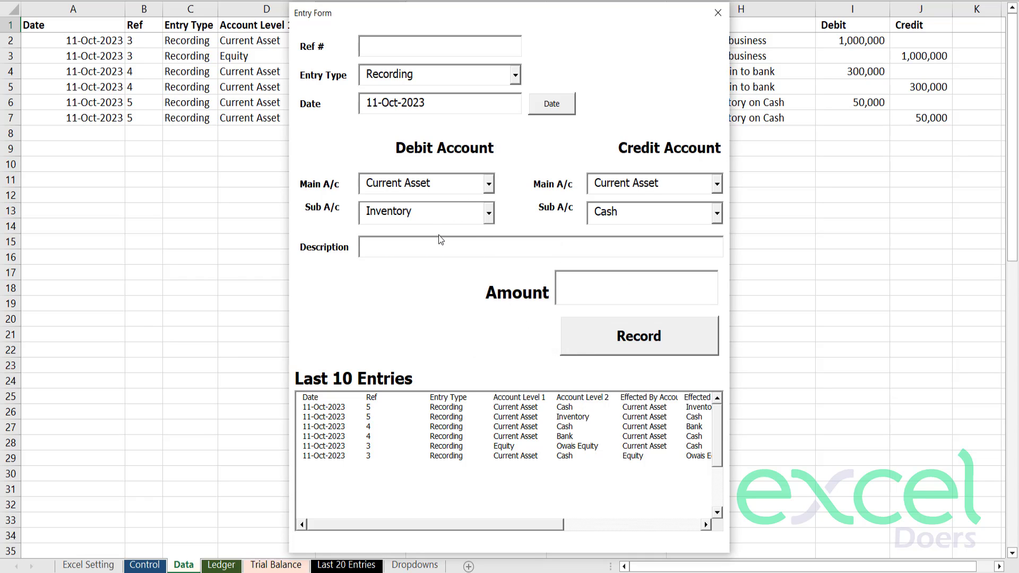
Step: Set the credit main account to Current Liabilities and create a sub-account named after the supplier
left_click(717, 184)
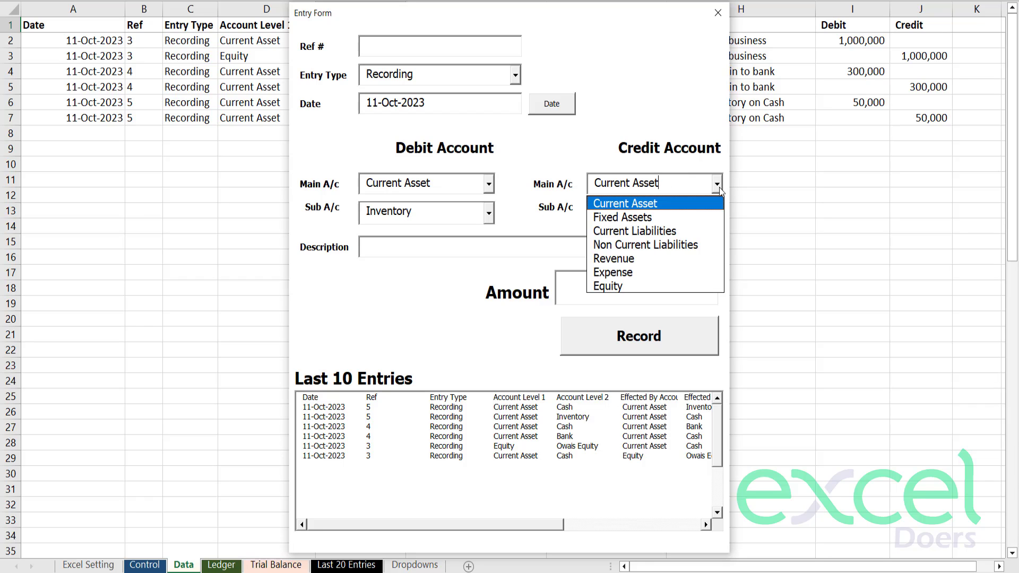
left_click(661, 232)
key("Tab")
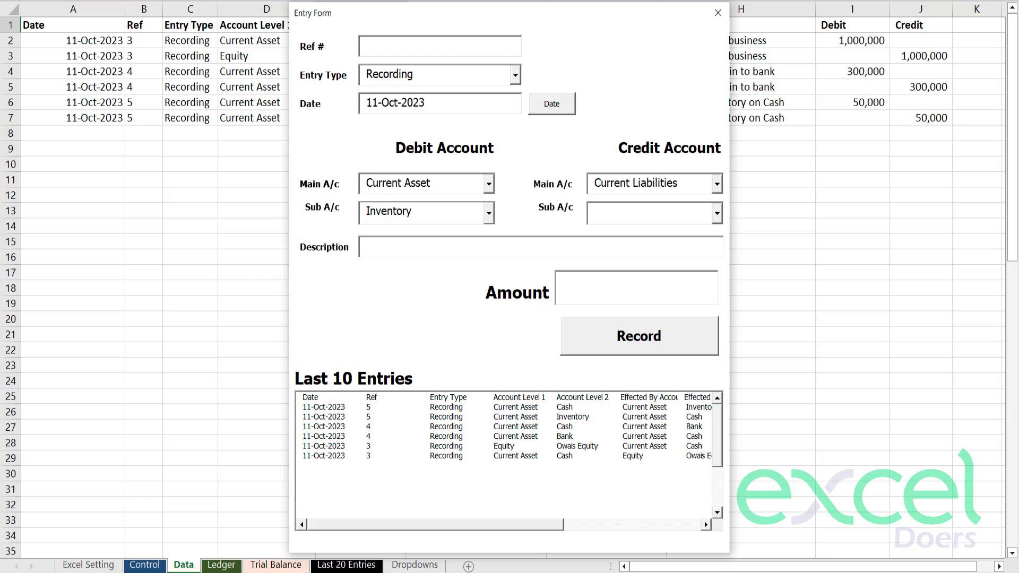
type("John")
type("Supplier")
key("Tab")
key("Return")
Step: Describe the entry as inventory bought from the named supplier and set its amount to 60000
type("Bougt")
key("BackSpace")
key("BackSpace")
key("BackSpace")
type("ugh Inventory")
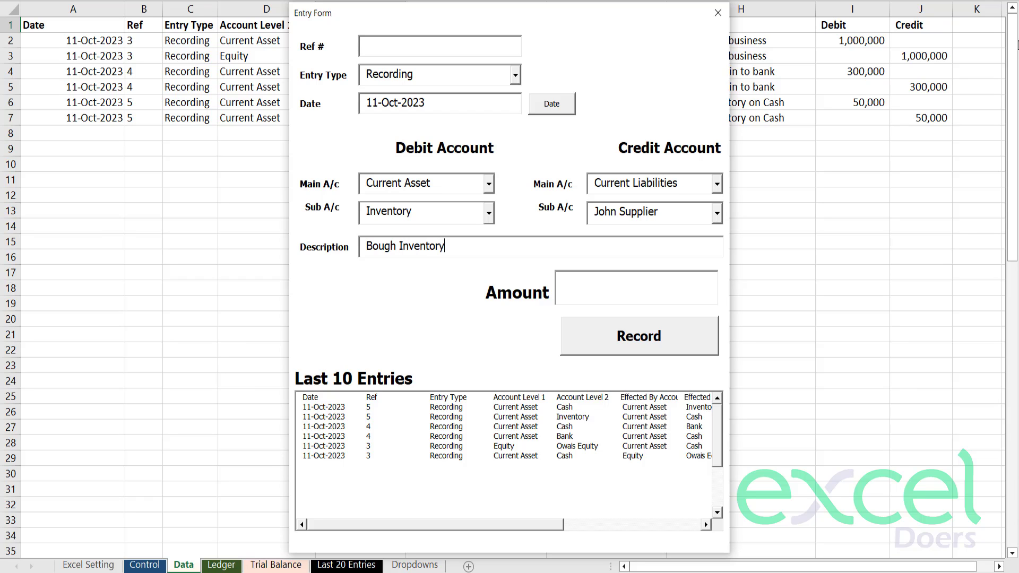
type(" from John")
key("Tab")
type("60000")
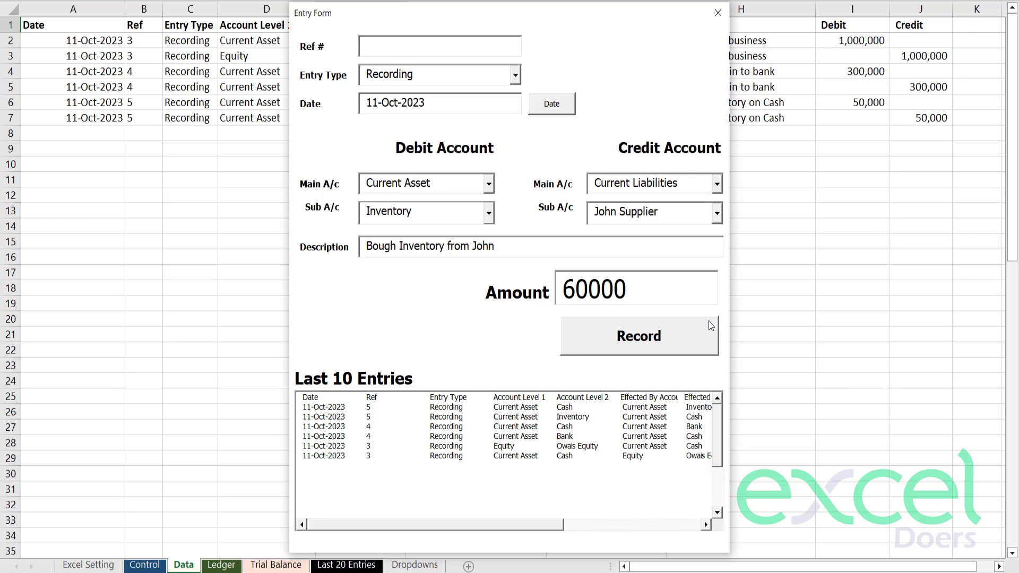
Step: Record the supplier's inventory purchase on credit and confirm it
left_click(708, 321)
left_click(488, 333)
left_click(503, 336)
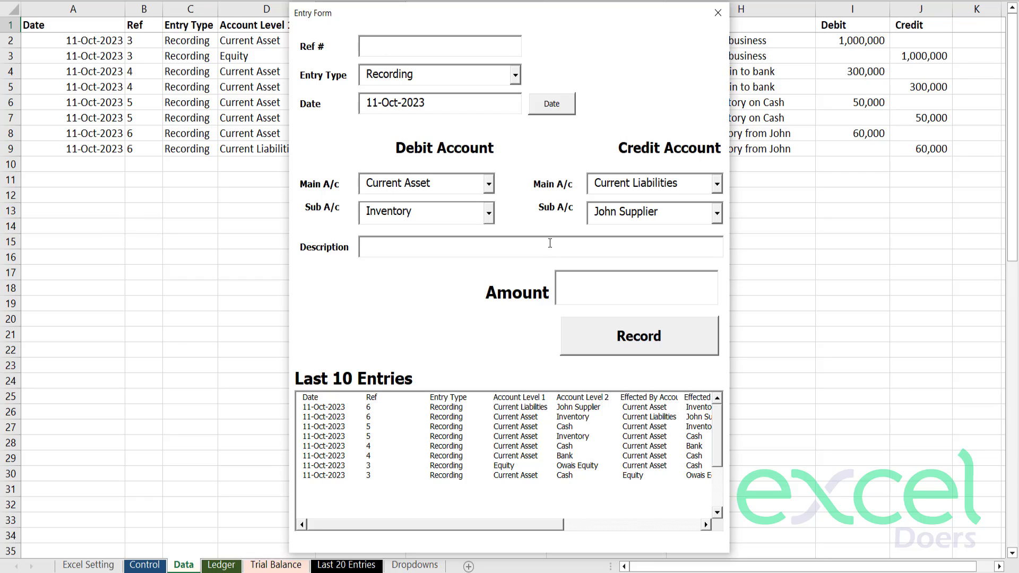
Step: Set the debit main account to Fixed Assets and create Shop as its sub-account
left_click(489, 189)
left_click(440, 218)
left_click(469, 213)
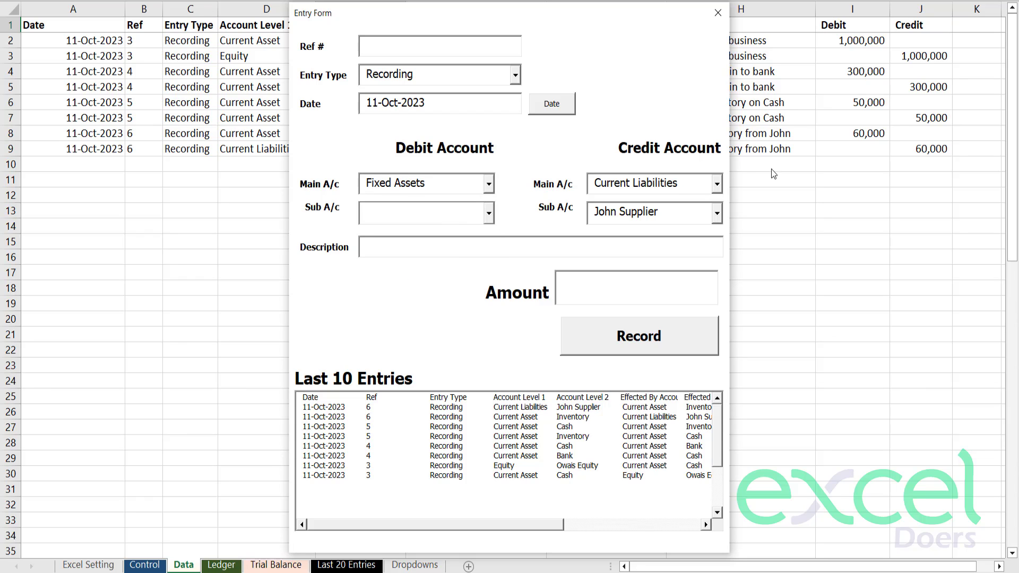
type("Shop")
key("Tab")
key("Return")
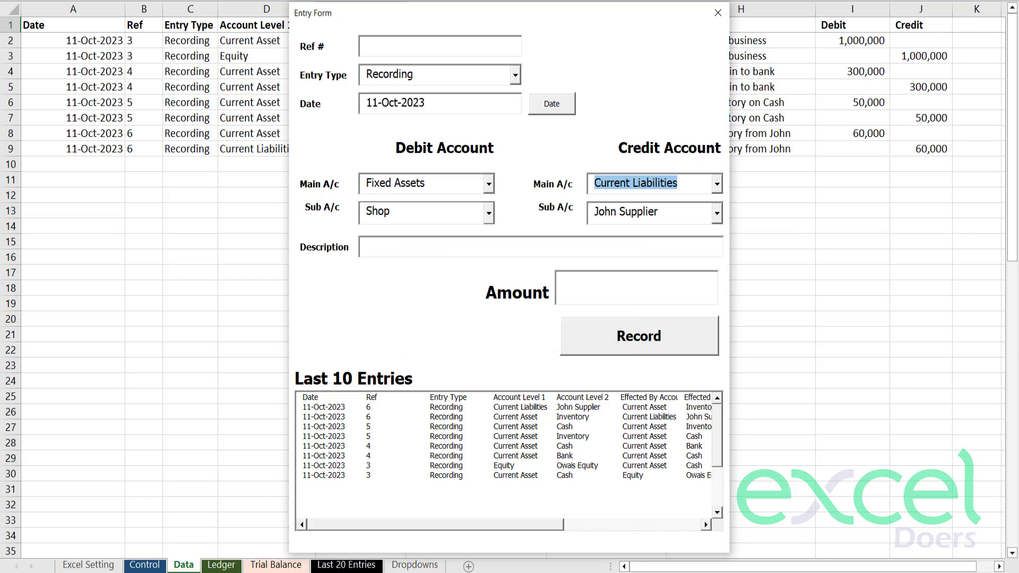
Step: Set the credit side to the Current Asset main account with Bank as its sub-account
left_click(713, 191)
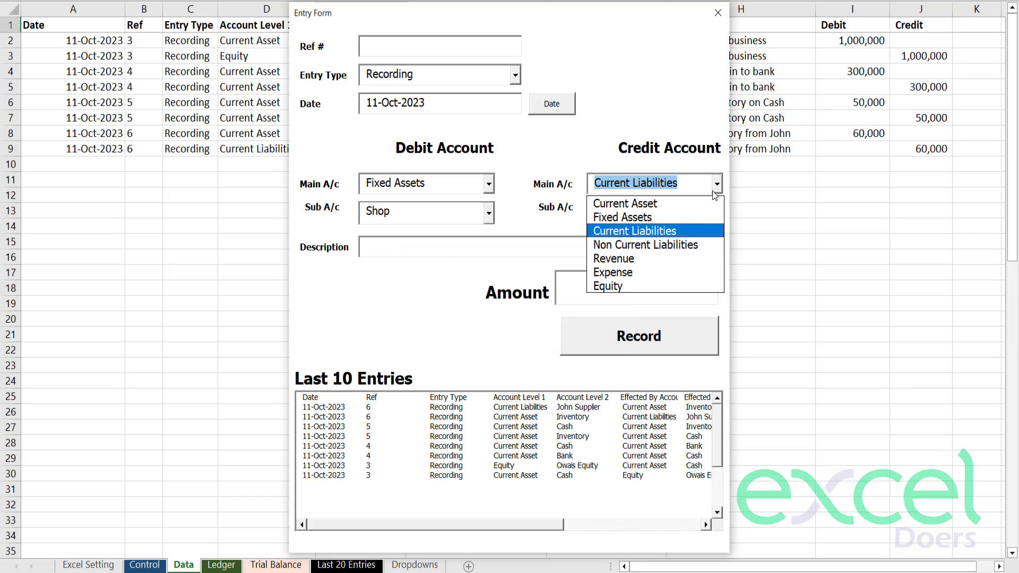
left_click(657, 205)
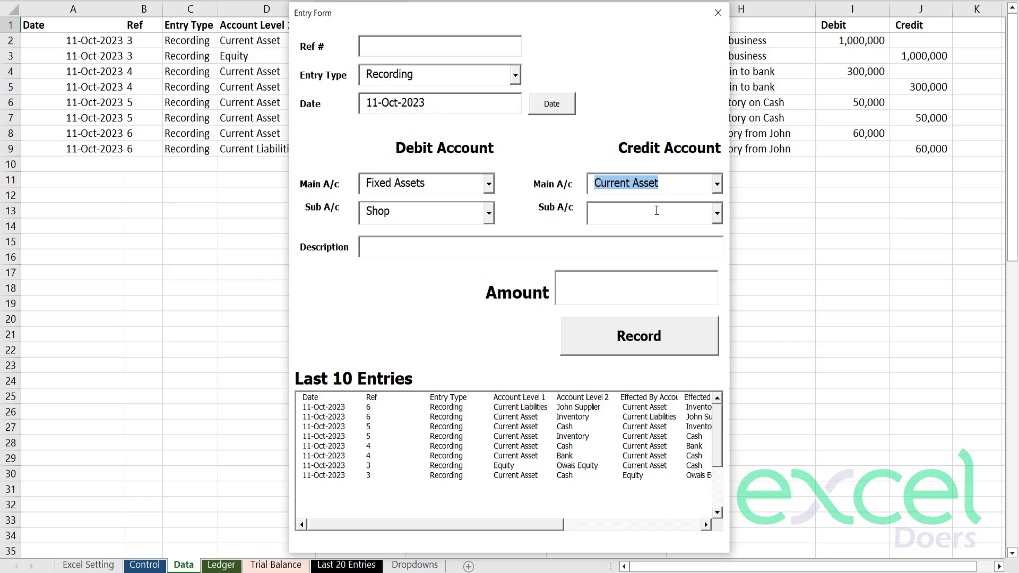
left_click(717, 213)
left_click(637, 246)
Step: Enter "Purchased a shop" as the description and 100000 as the amount
left_click(580, 248)
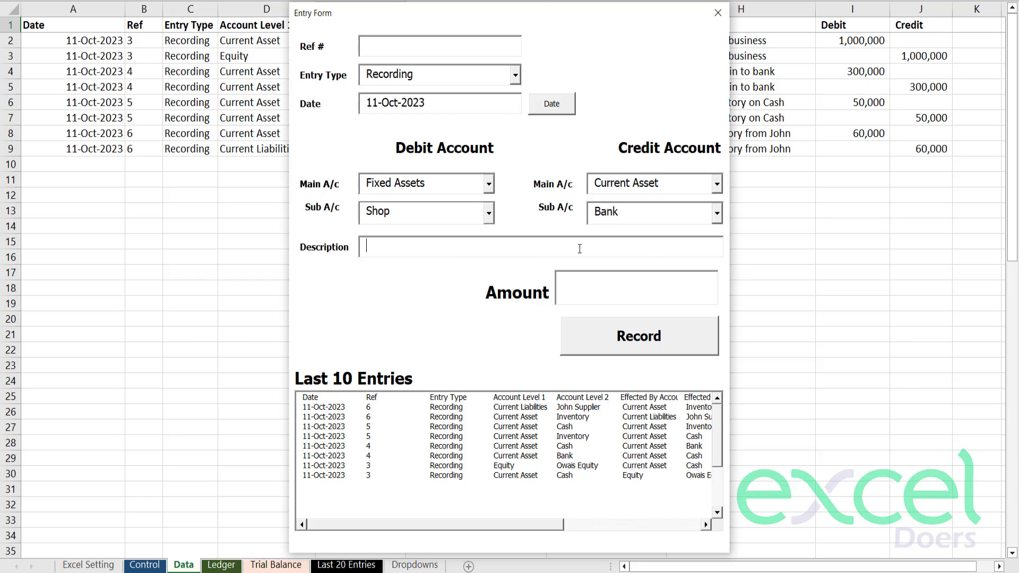
type("Purchased a shop")
key("Tab")
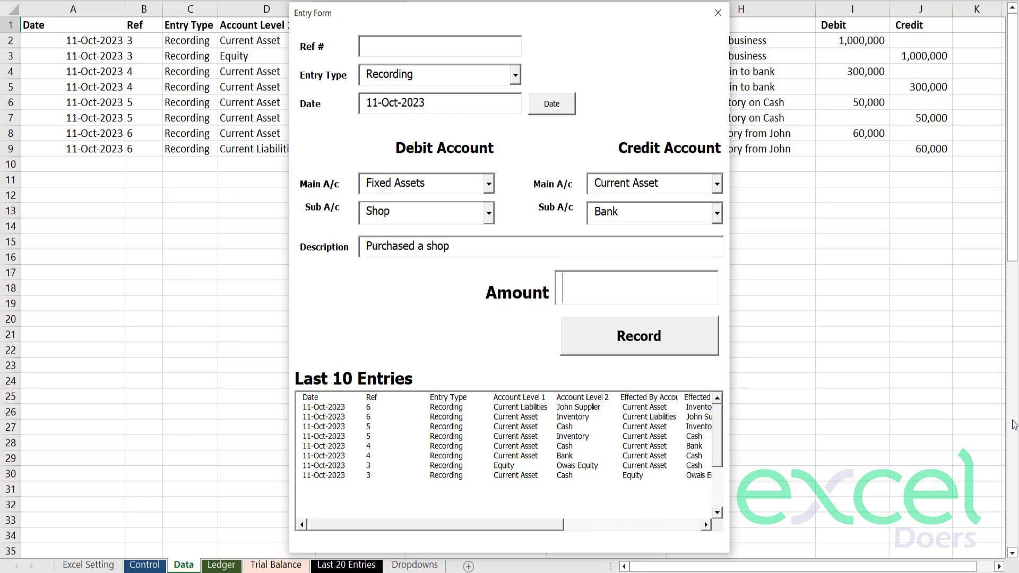
type("100000")
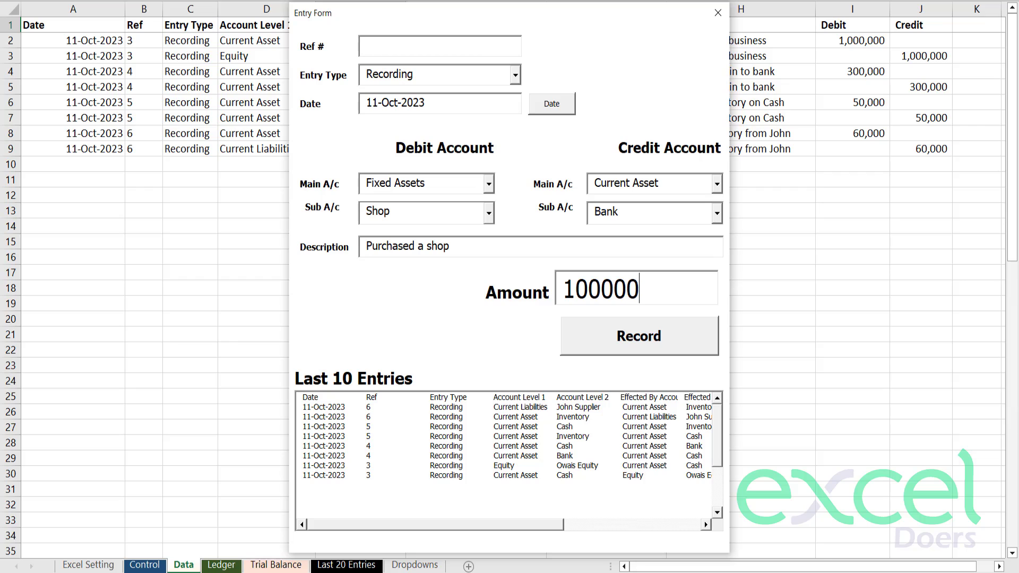
Step: Record the shop purchase entry and confirm it
left_click(650, 335)
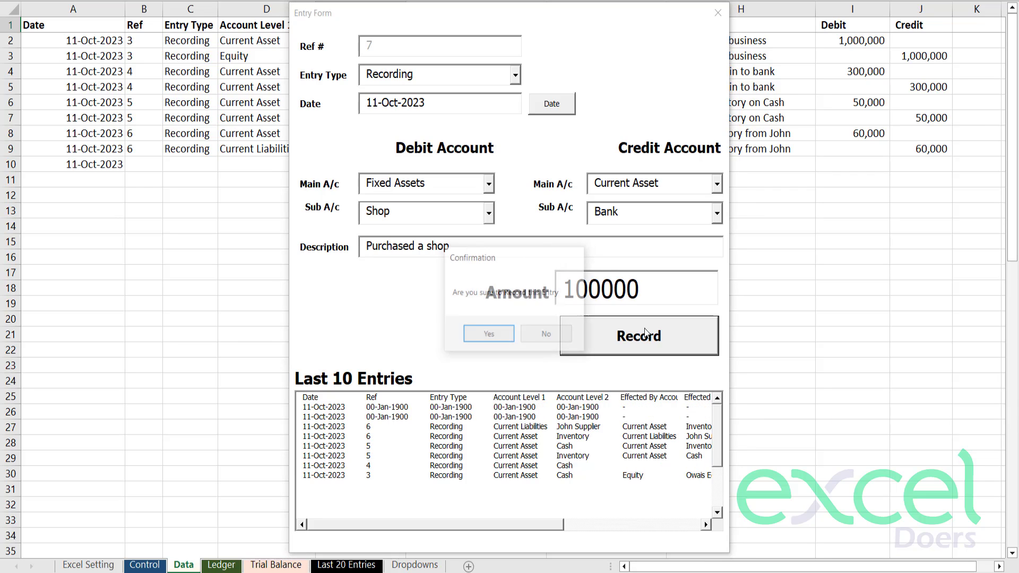
key("Return")
key("Return")
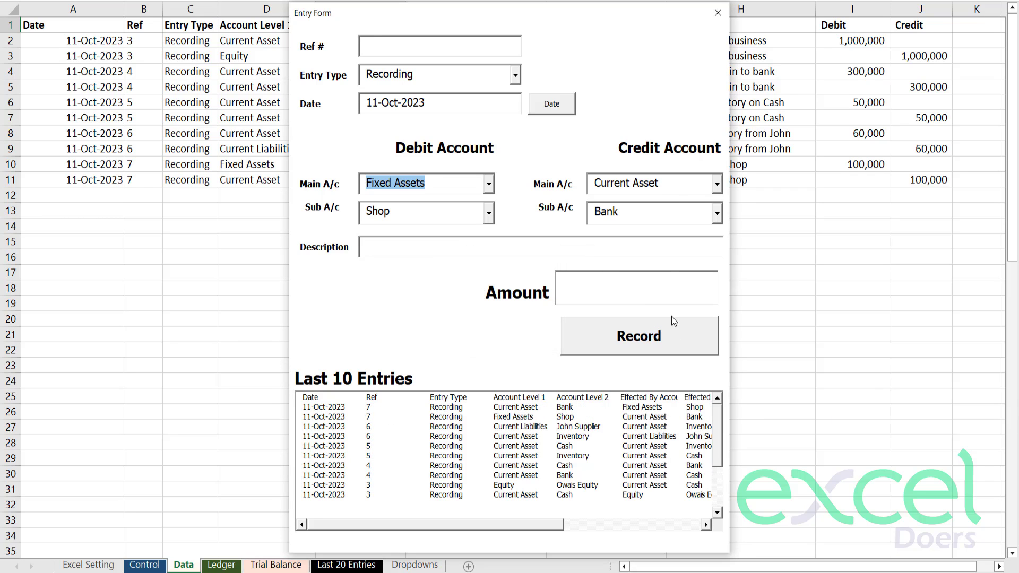
Step: Close the entry form and review each account's balance on the Trial Balance sheet, from Cash through Shop
left_click(718, 12)
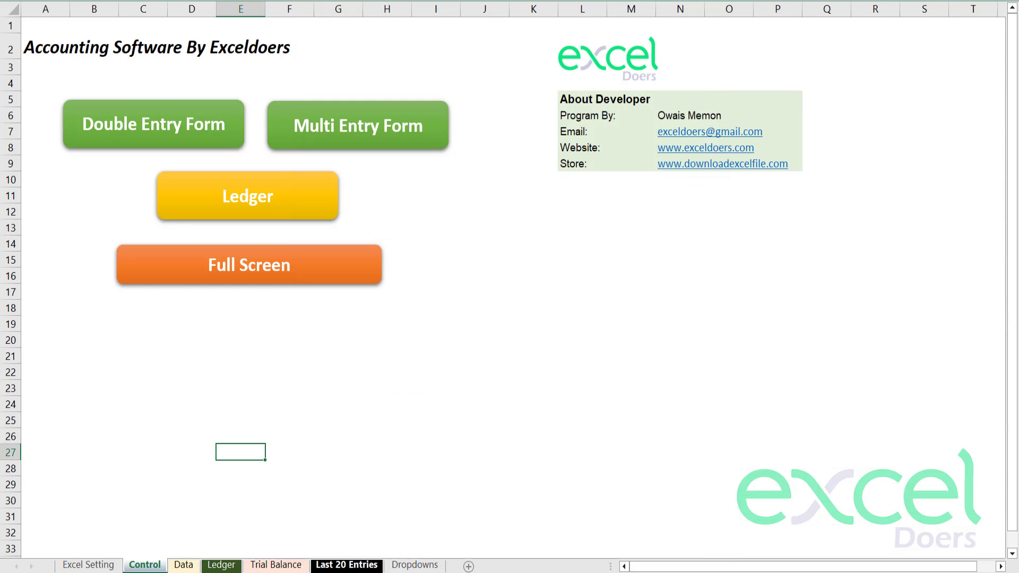
left_click(274, 565)
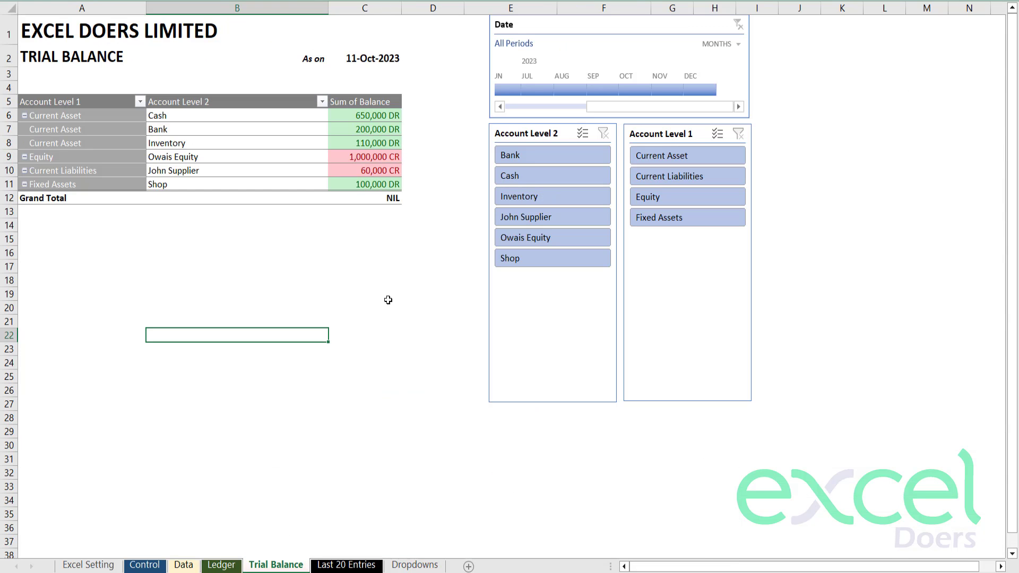
left_click(271, 112)
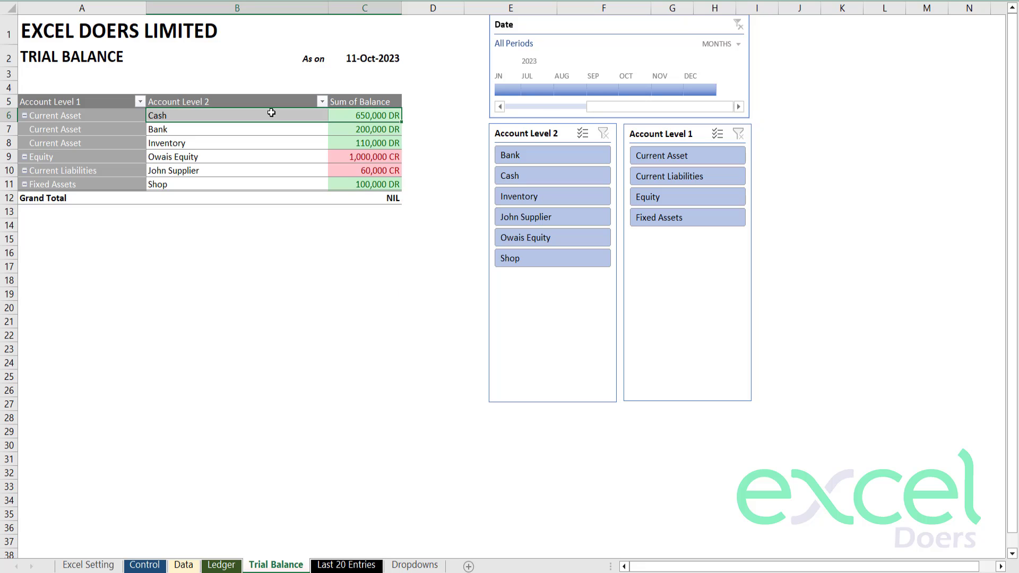
left_click(295, 128)
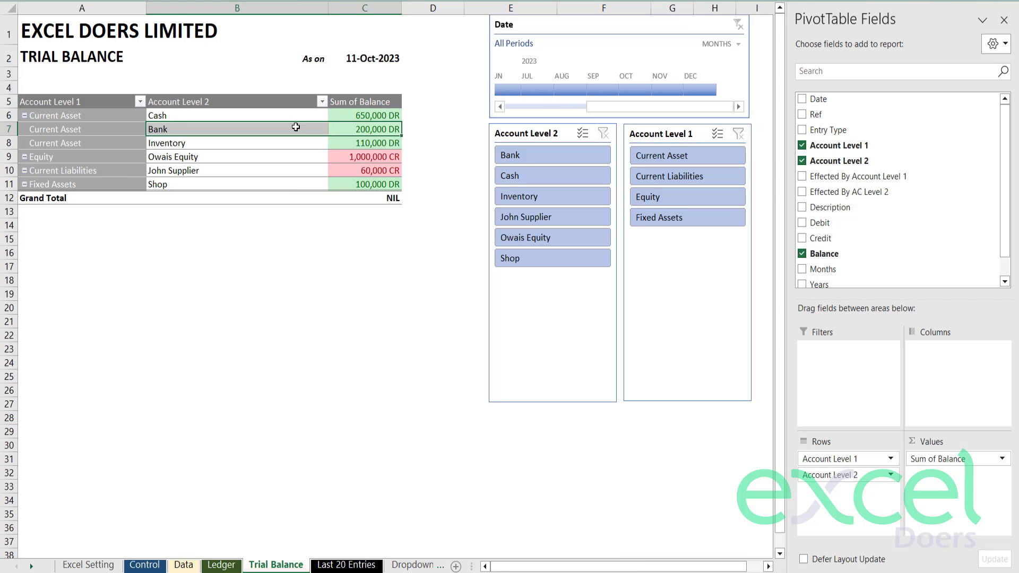
left_click(277, 145)
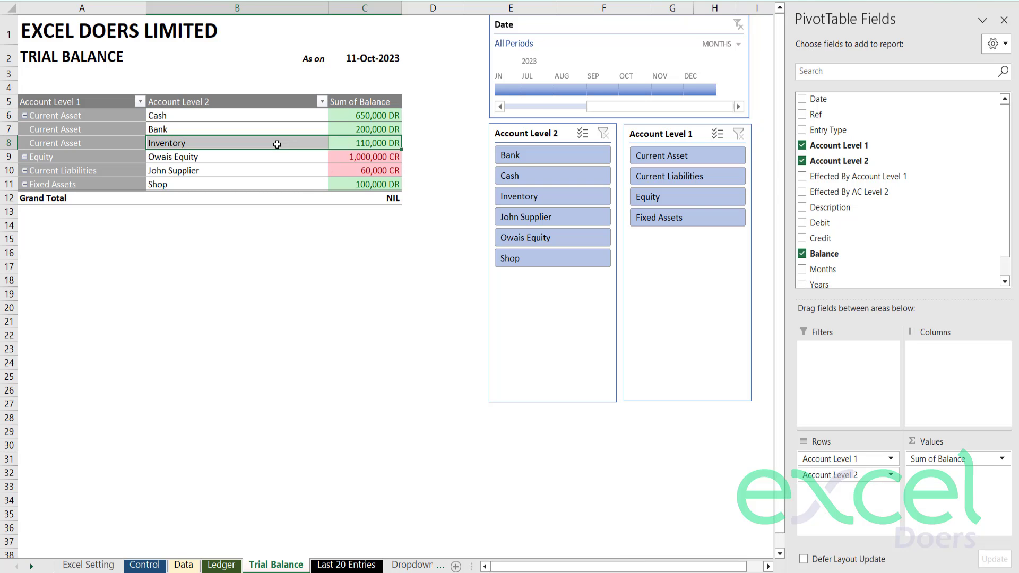
left_click(347, 171)
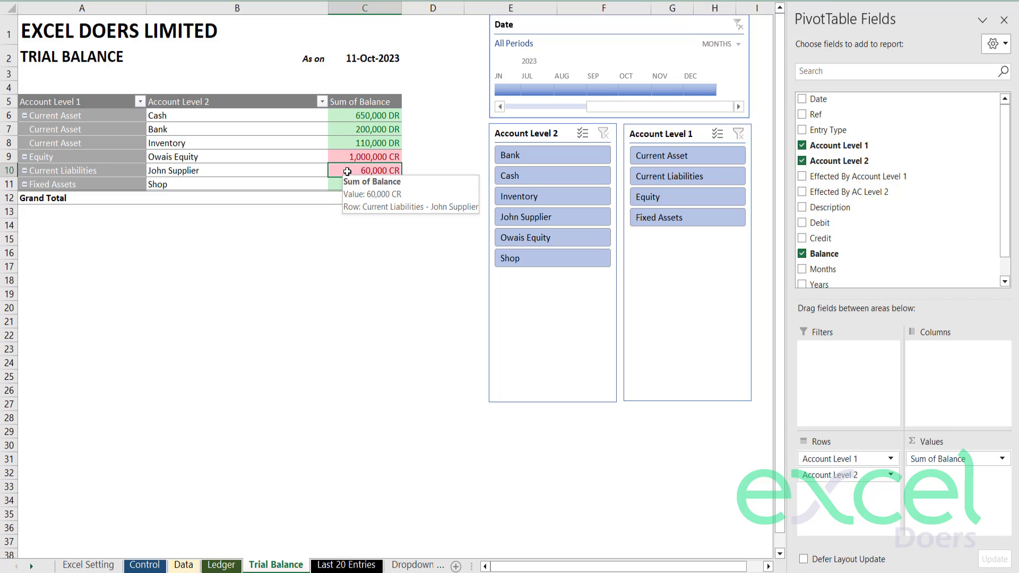
left_click(294, 156)
left_click(286, 168)
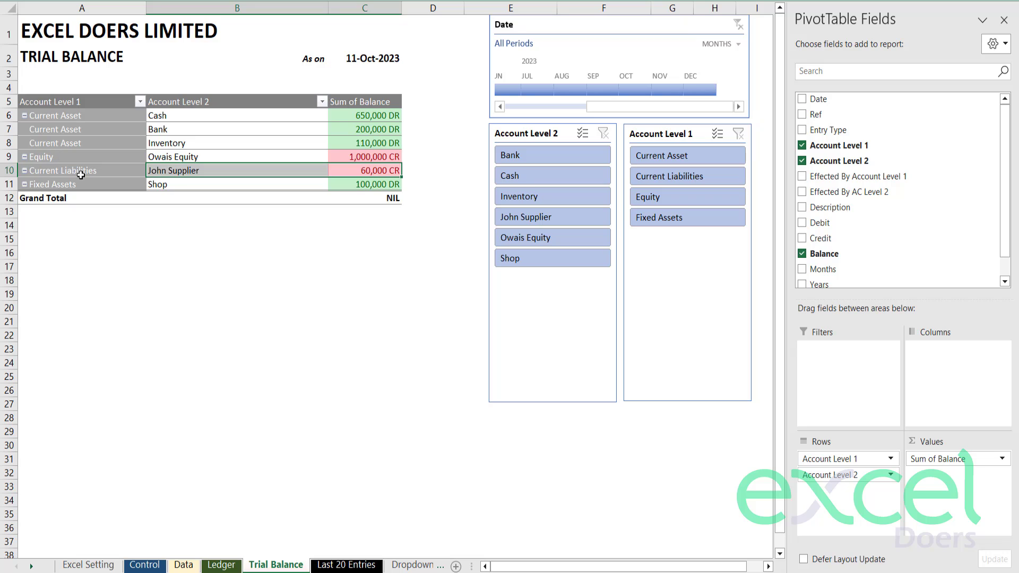
left_click(306, 181)
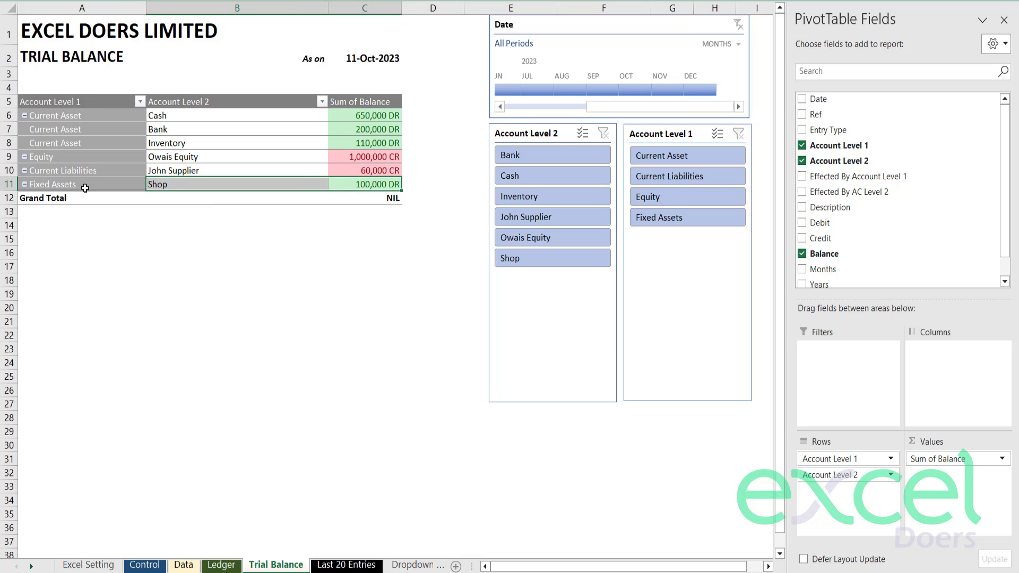
left_click(367, 183)
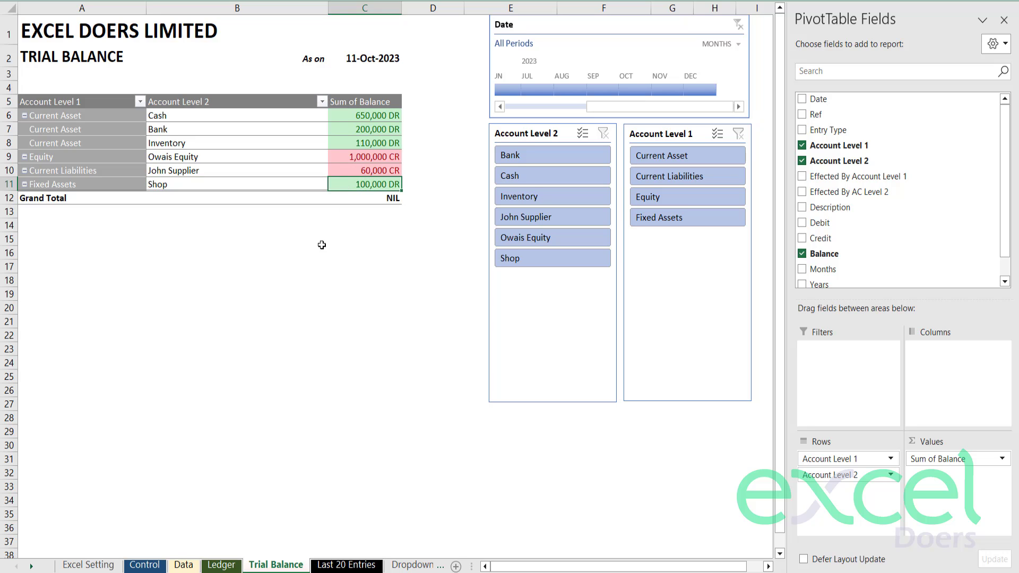
Step: Return to the Control sheet and open the Multi Entry Form, closing the double entry form if it is open
left_click(145, 565)
left_click(231, 398)
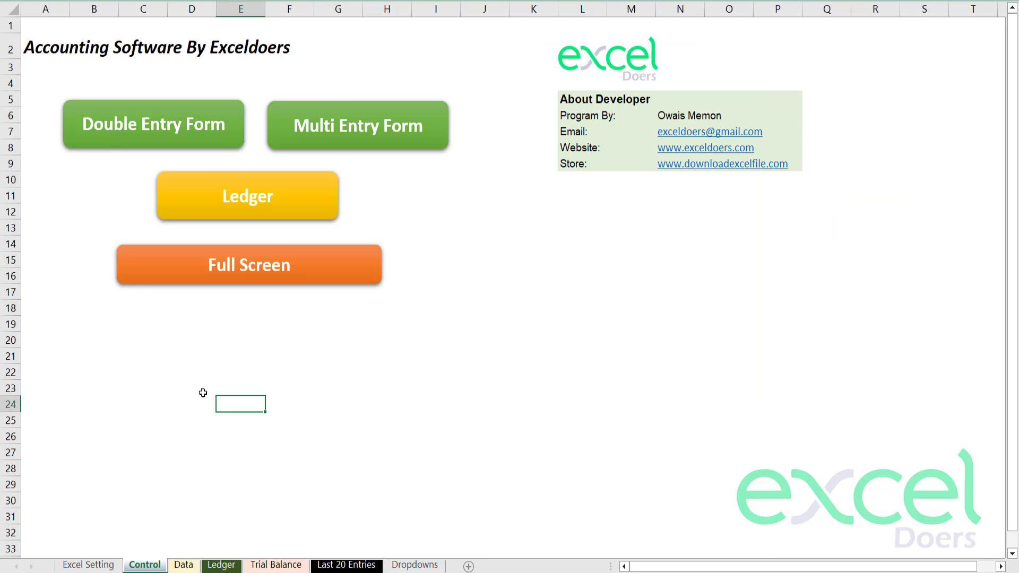
left_click(206, 133)
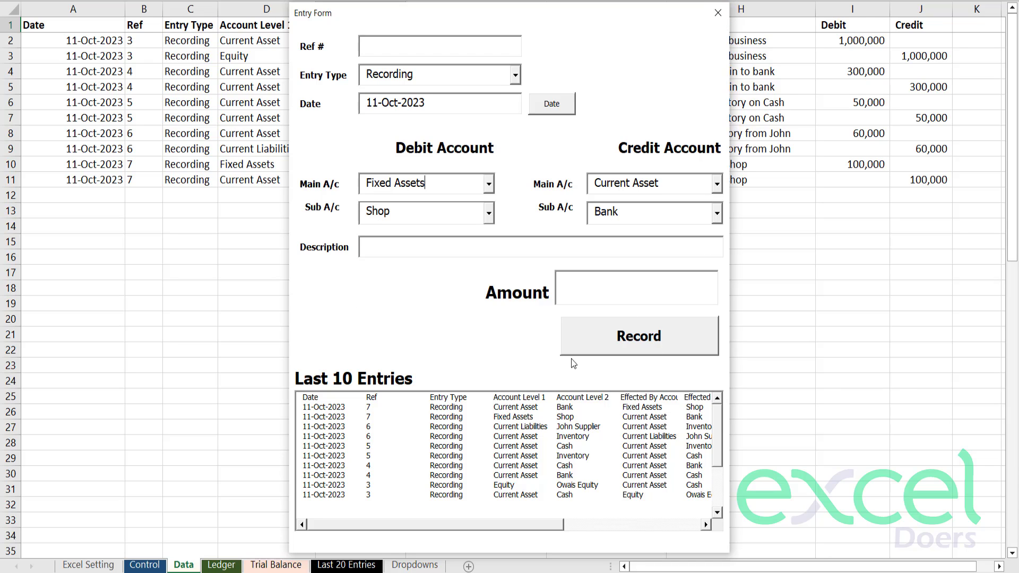
left_click(718, 14)
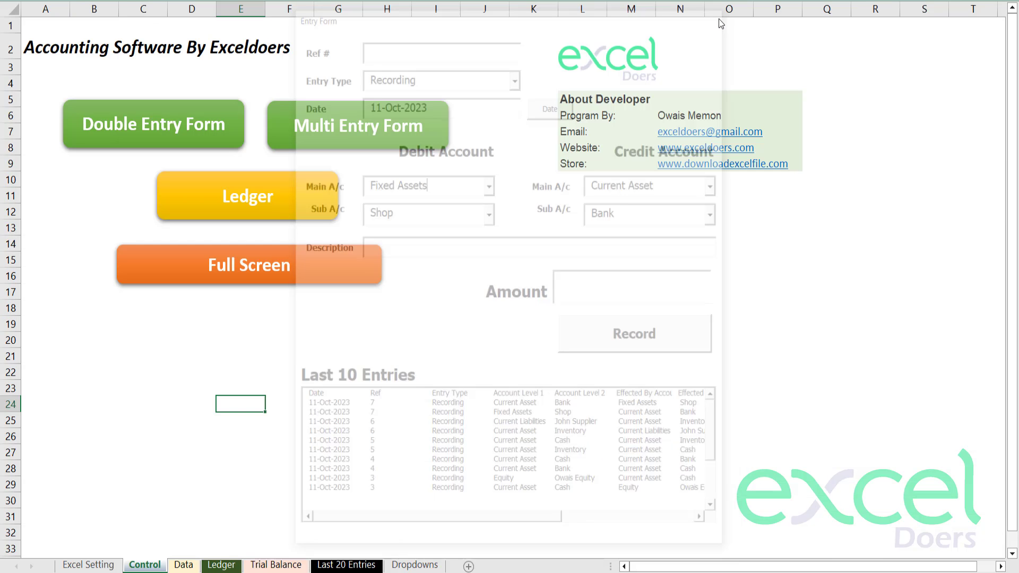
left_click(352, 146)
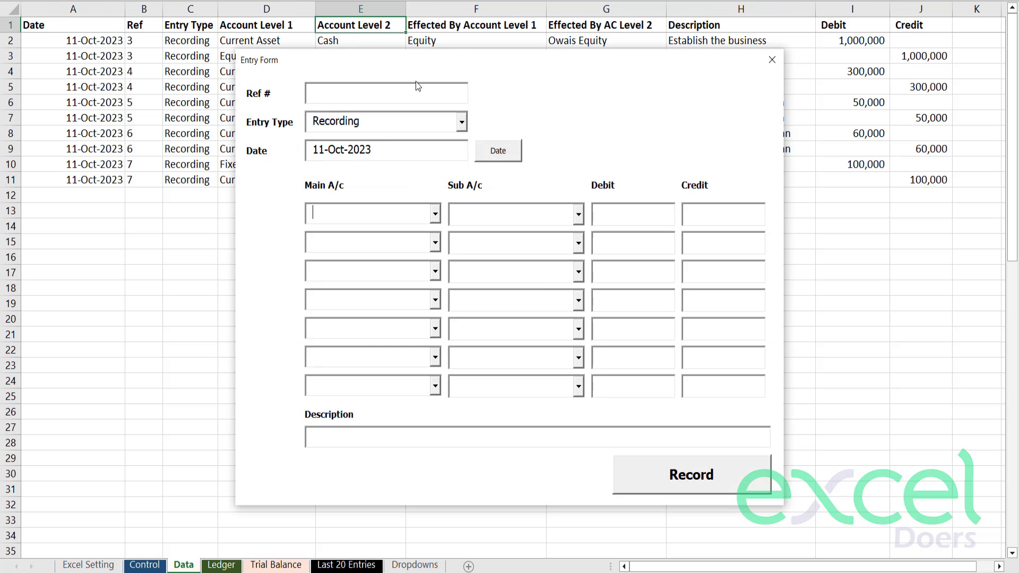
left_click_drag(483, 54, 480, 62)
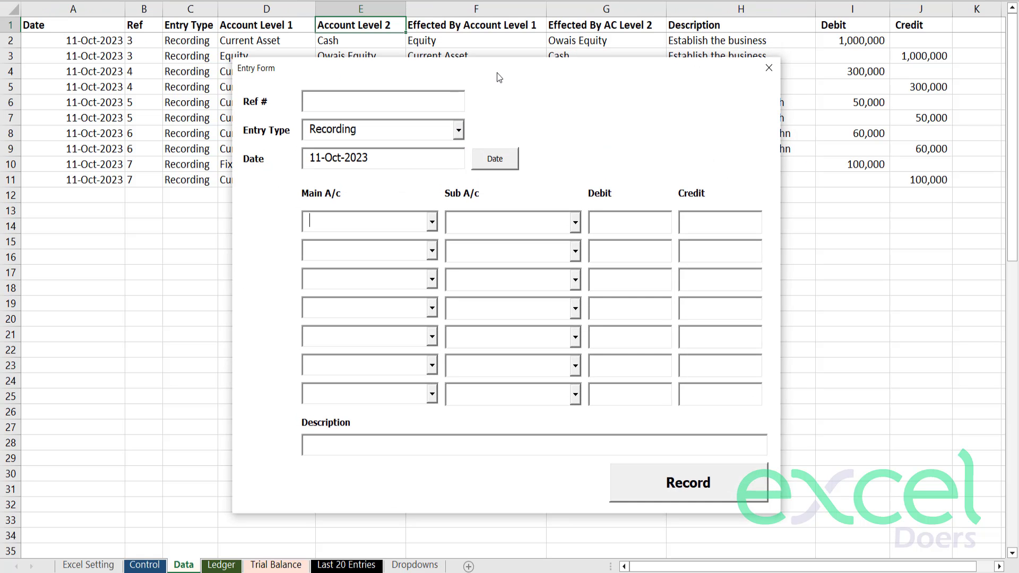
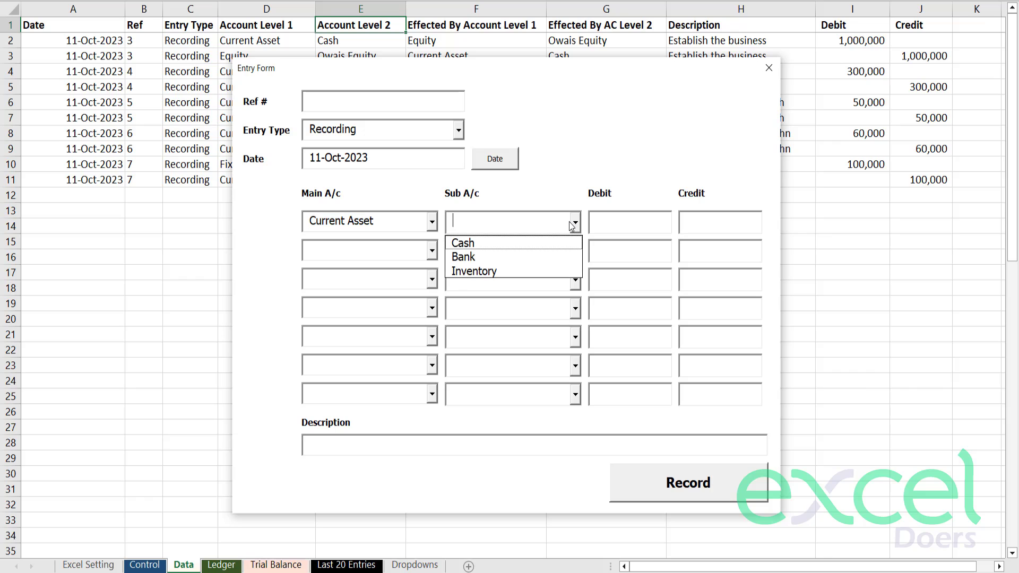
Step: Choose Cash as the sub-account of the first Current Asset line and set its debit amount to 30000
left_click(545, 246)
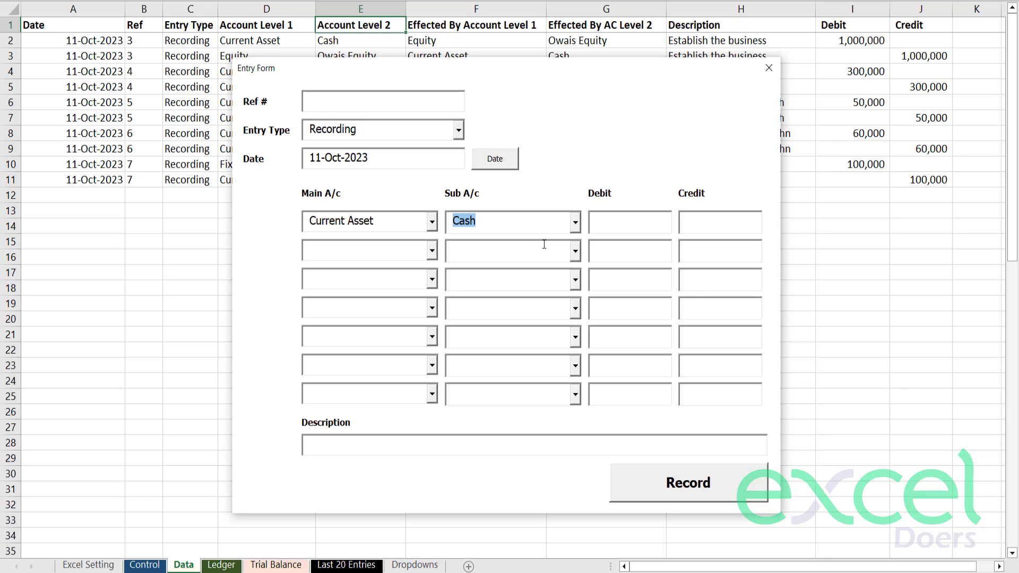
left_click(643, 220)
type("300000")
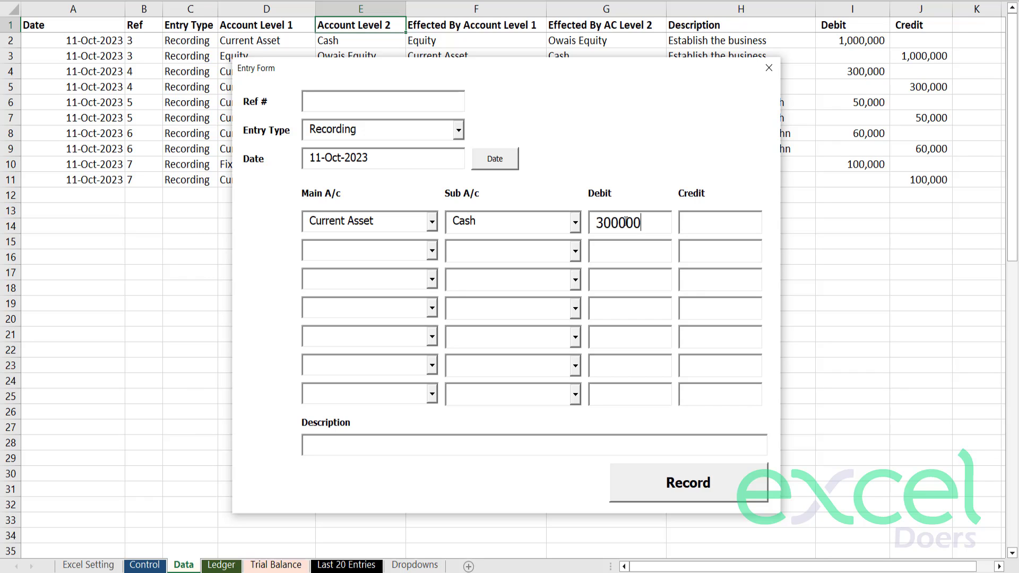
key("BackSpace")
left_click_drag(637, 223, 583, 221)
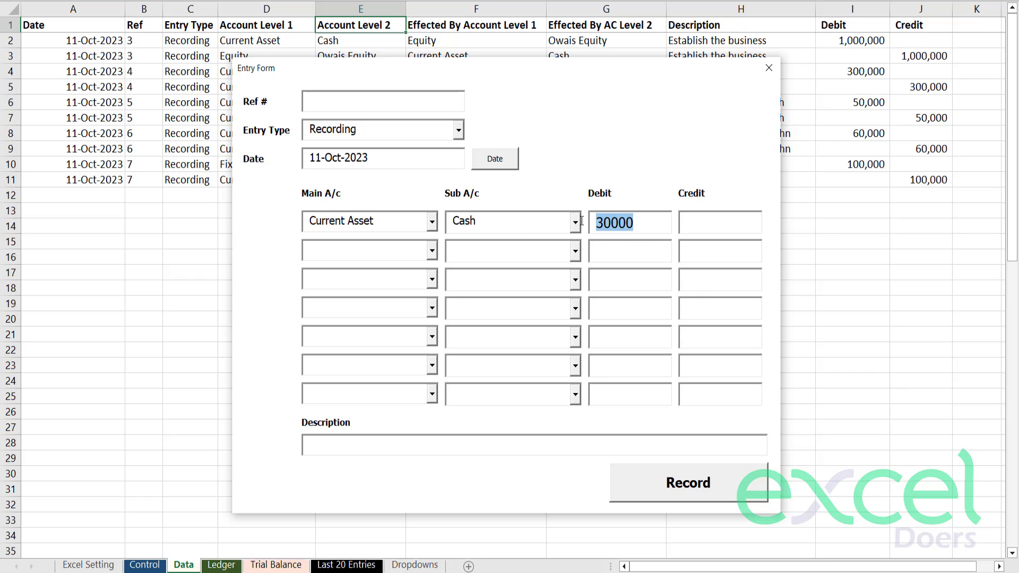
left_click(613, 222)
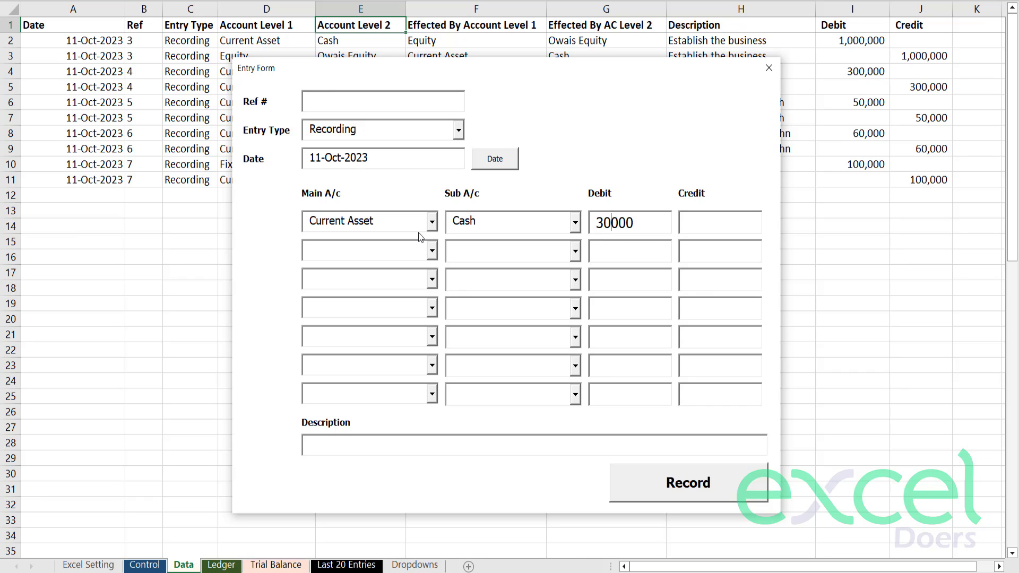
Step: Set the second line's main account to Revenue and create Sales as its new sub-account
left_click(432, 252)
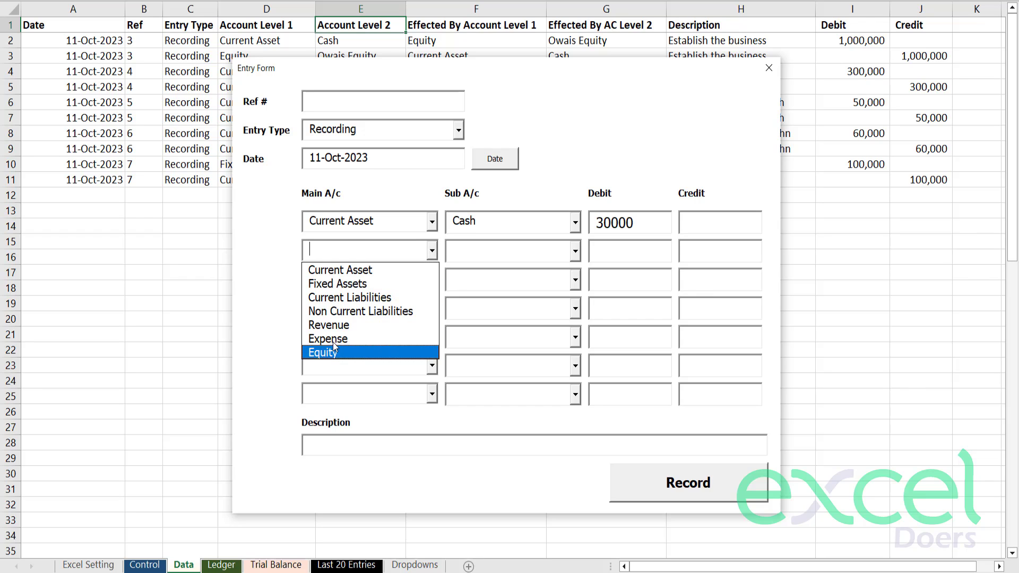
left_click(327, 325)
left_click(523, 254)
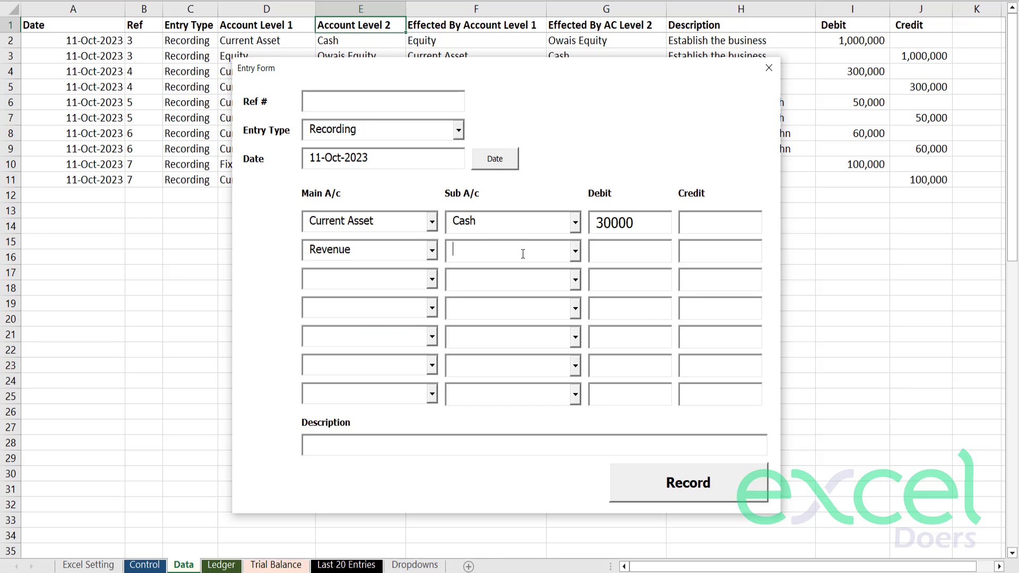
left_click(575, 254)
left_click(560, 249)
type("Sales")
key("Tab")
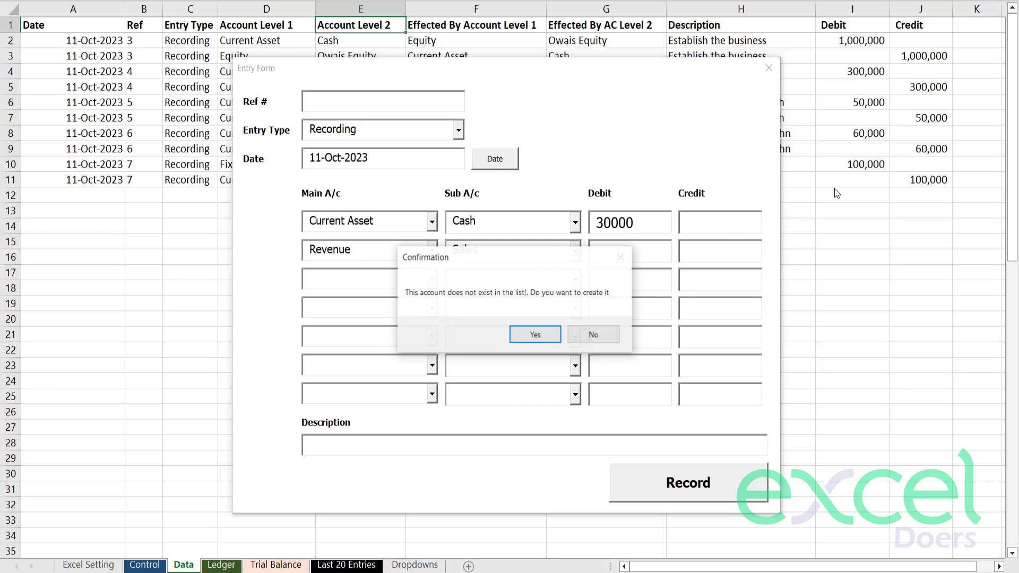
key("Return")
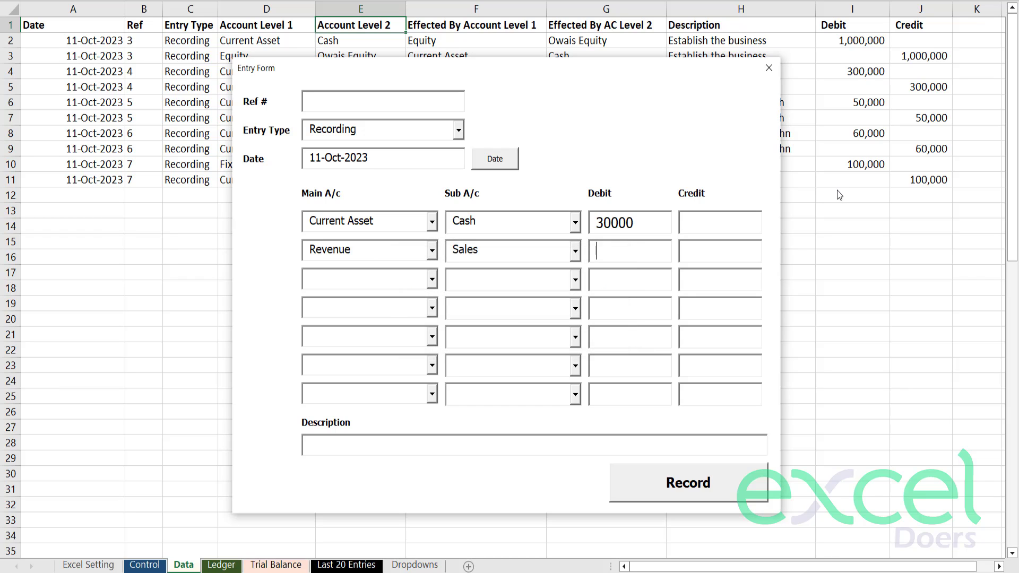
Step: Dismiss the disk space notification and enter 30000 as the credit amount on the Sales line
left_click(575, 225)
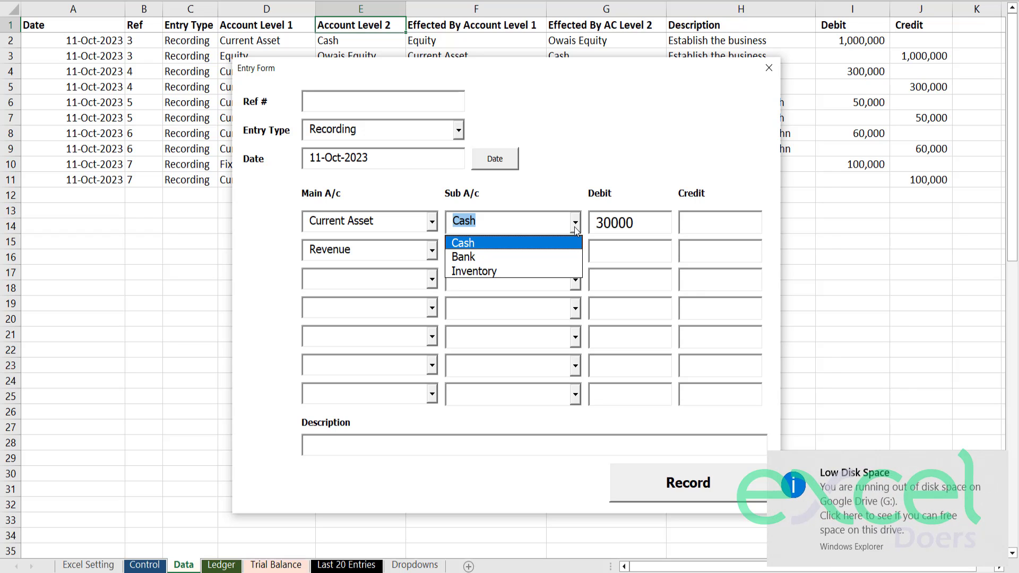
left_click(575, 227)
left_click(997, 460)
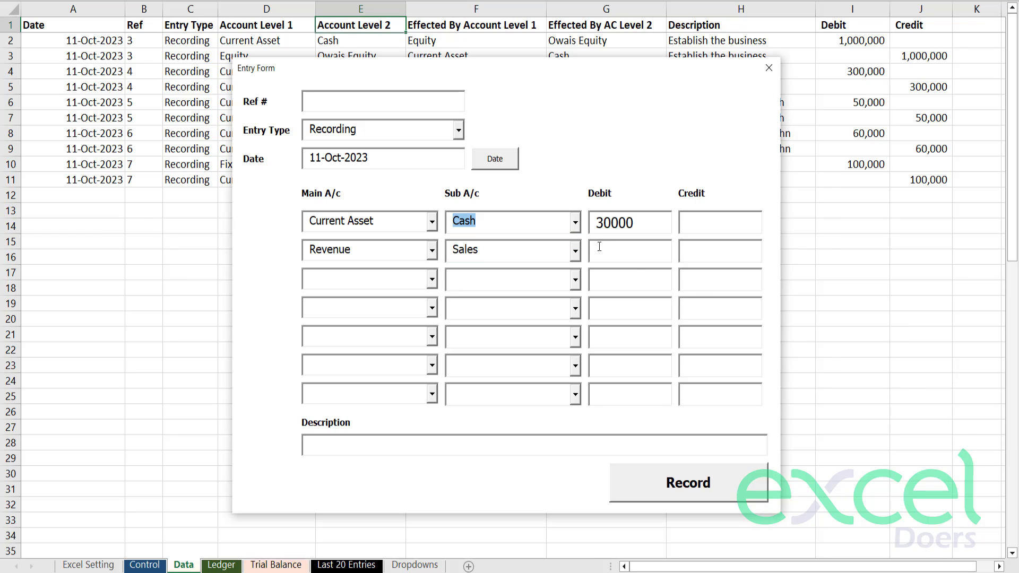
left_click(496, 250)
type("30000")
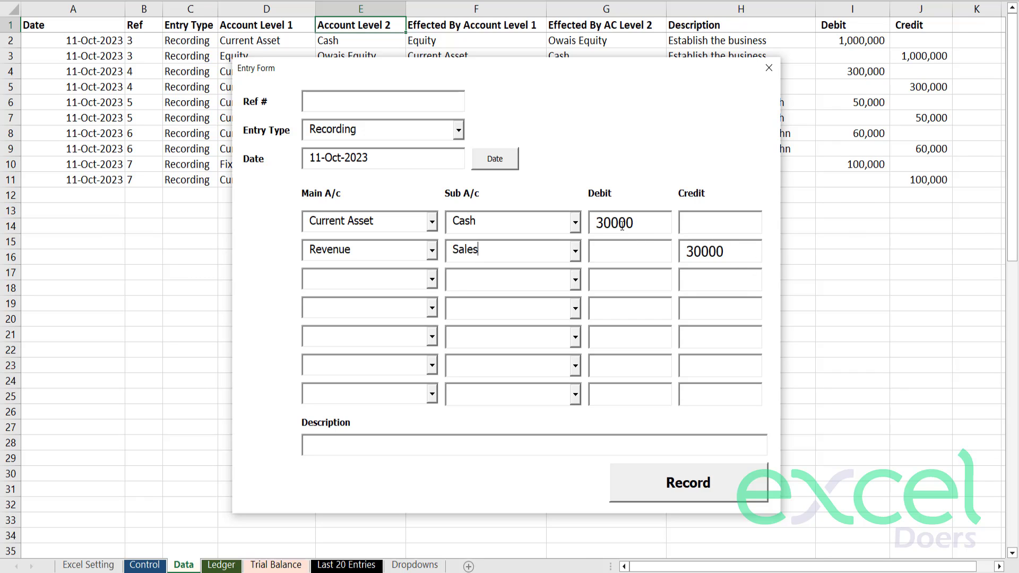
left_click(667, 224, "shift")
left_click(515, 255)
left_click_drag(613, 225, 576, 224)
Step: Set the third line's main account to Expense and create Cost of Good Sold as its new sub-account
left_click(427, 283)
left_click(433, 281)
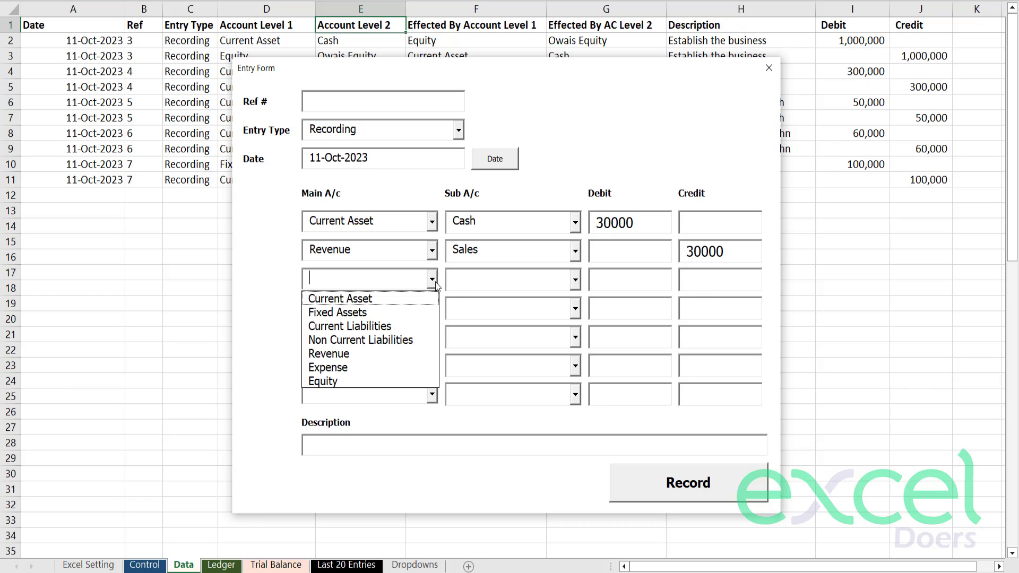
left_click(367, 368)
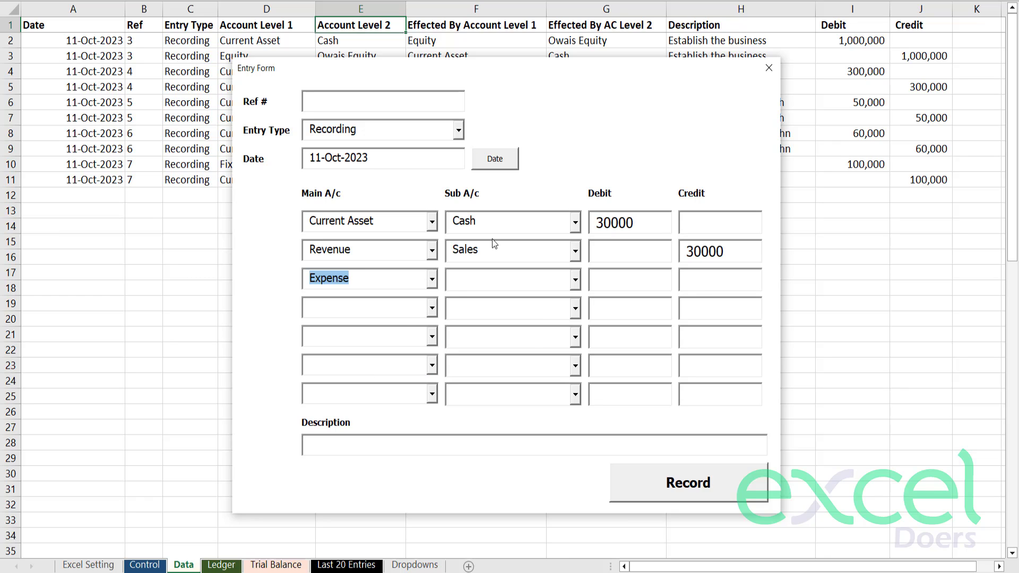
left_click(496, 282)
type("Cost o")
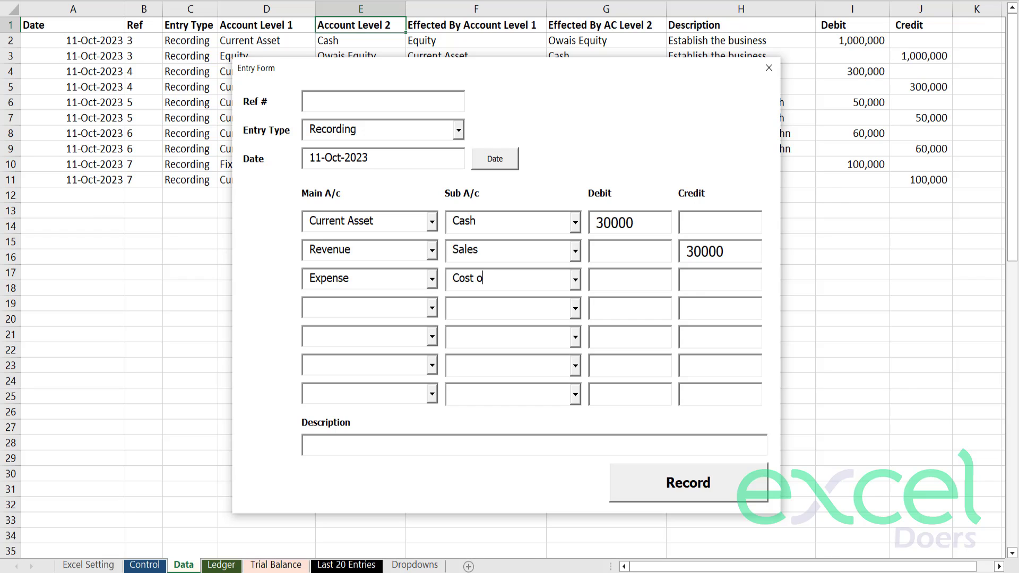
type("f Good Sold")
key("Tab")
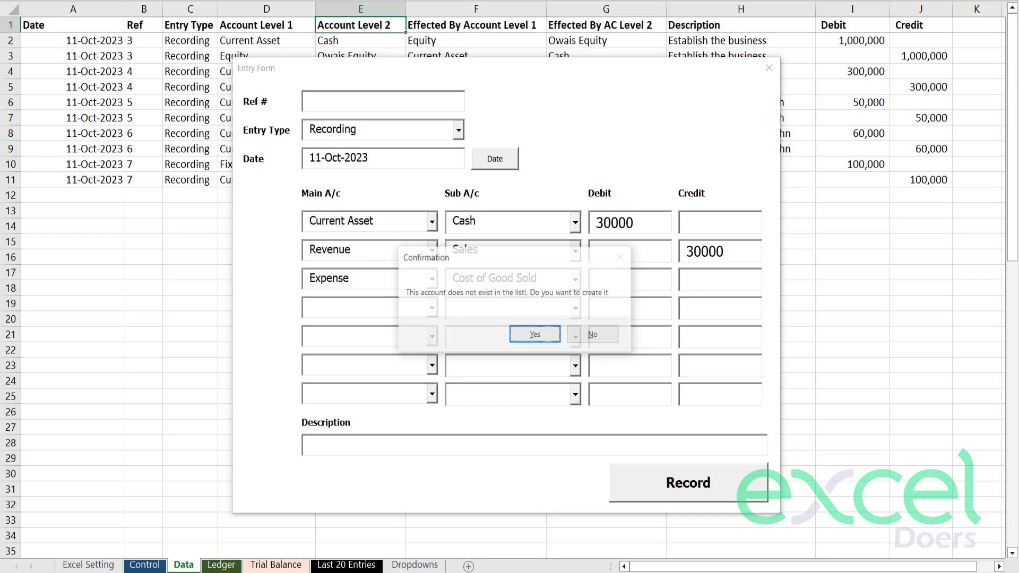
key("Return")
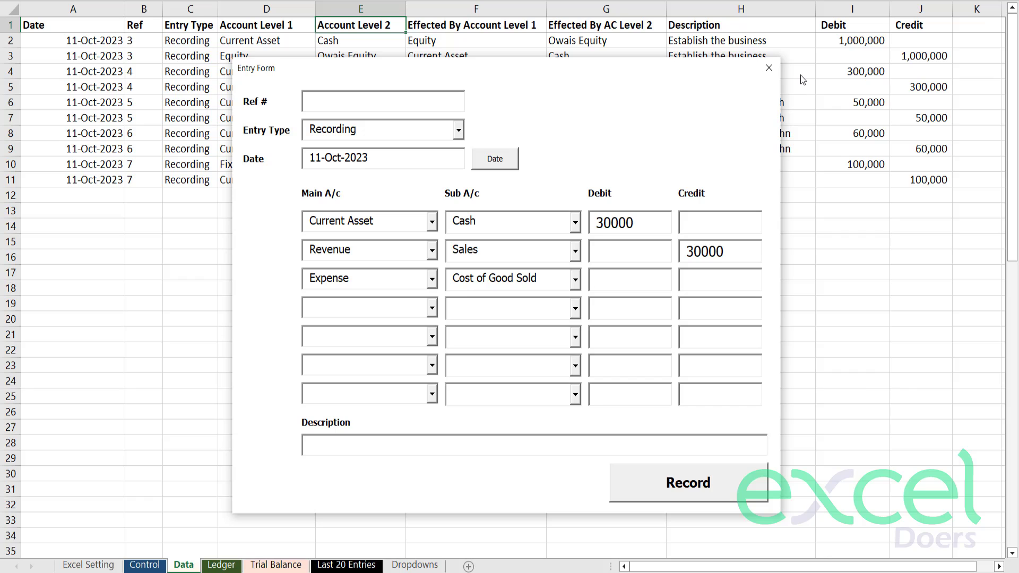
Step: Enter 20000 as the debit amount on the Cost of Good Sold line
type("20000")
left_click_drag(611, 281, 649, 281)
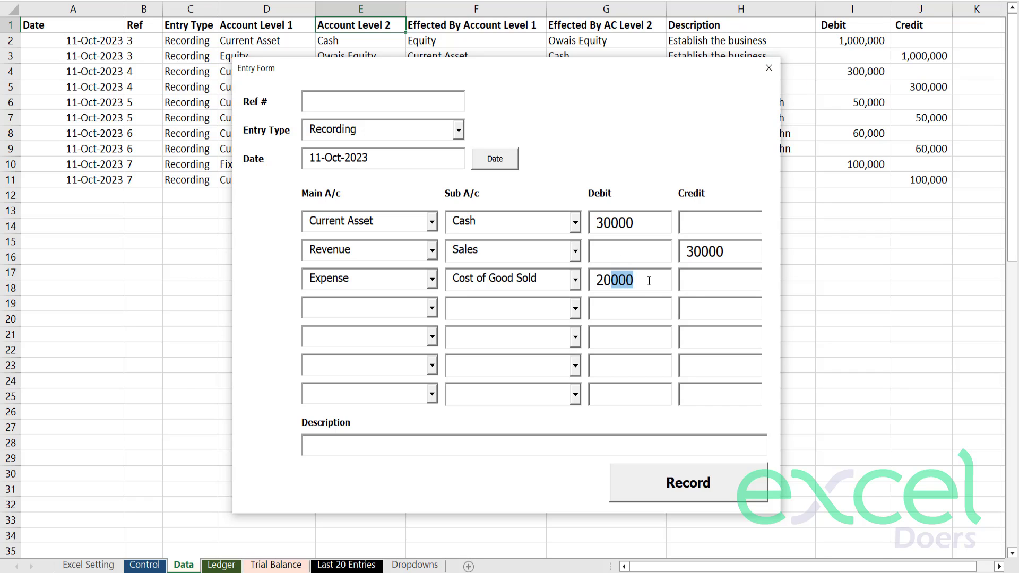
left_click(648, 281)
double_click(608, 280)
Step: Set the fourth line to main account Current Asset and sub-account Inventory with a credit amount of 20000
left_click(409, 317)
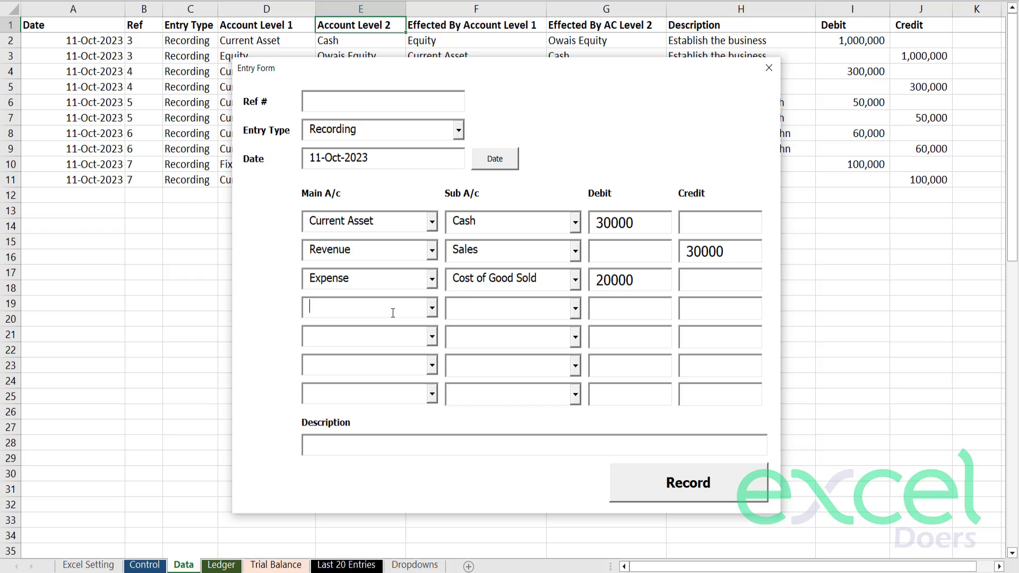
left_click(430, 312)
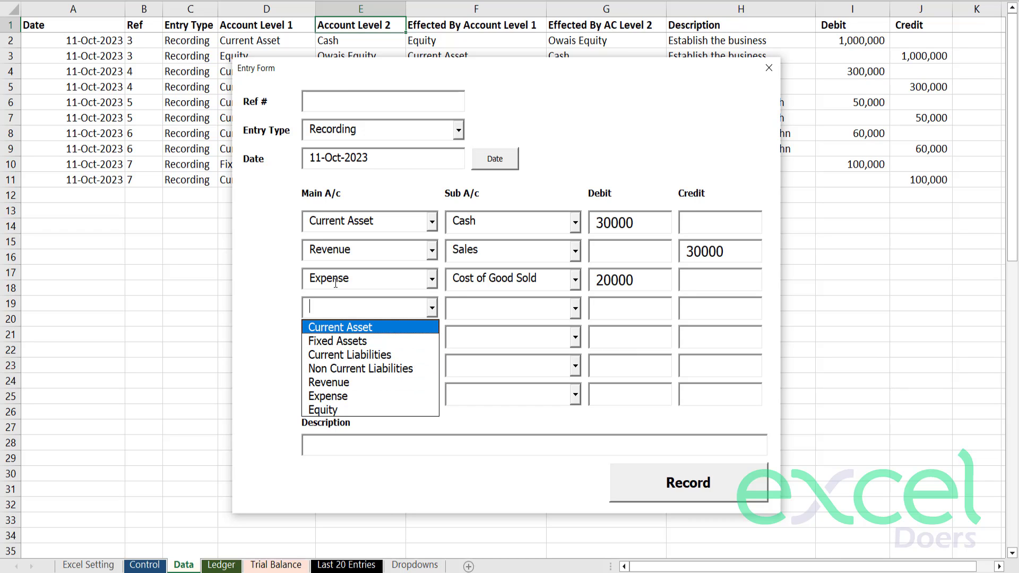
left_click(362, 328)
left_click(575, 308)
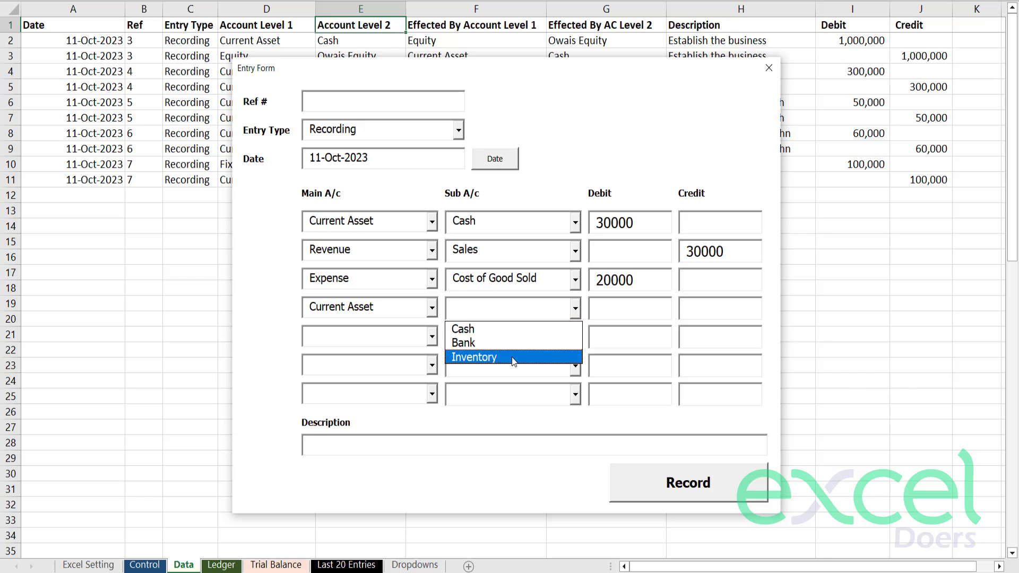
left_click(512, 356)
left_click(733, 300)
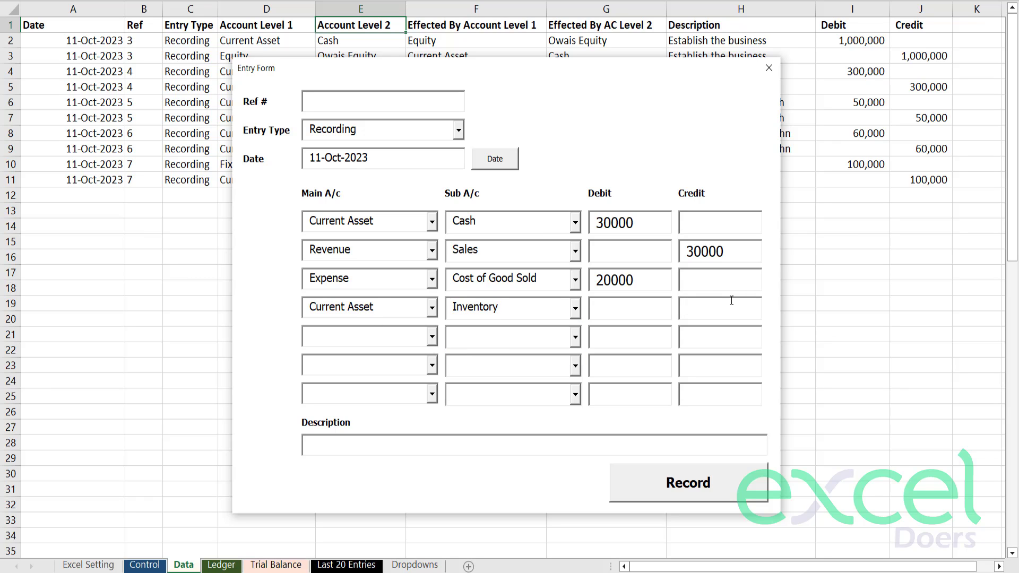
type("20000")
left_click_drag(725, 312, 680, 313)
Step: Describe the transaction as "Sold Inventory on Cash.", record it and close the entry form
left_click(457, 446)
type("Sold Inven")
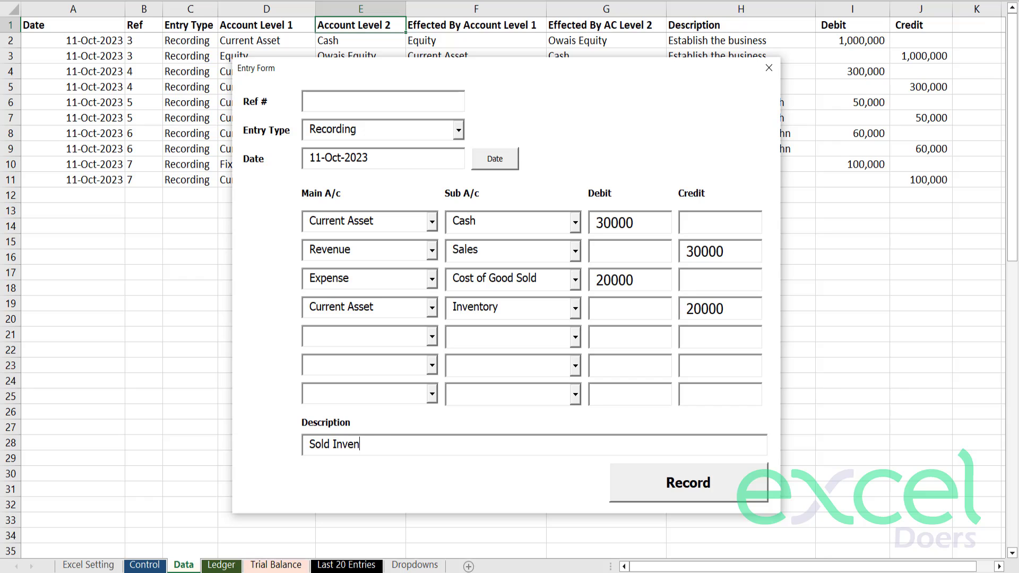
type("tory on Cash.")
left_click(644, 490)
left_click(502, 337)
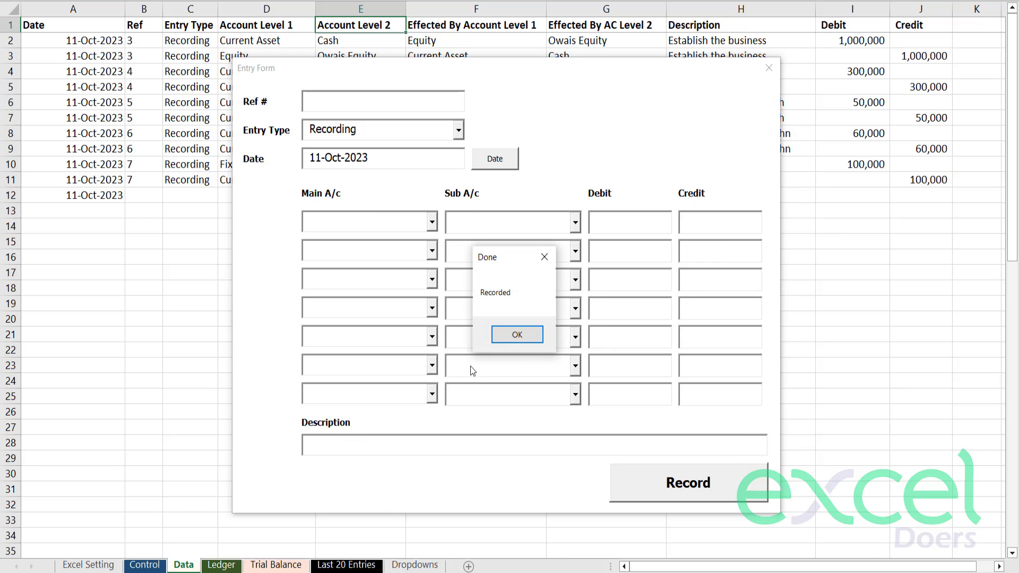
left_click(517, 336)
left_click(772, 69)
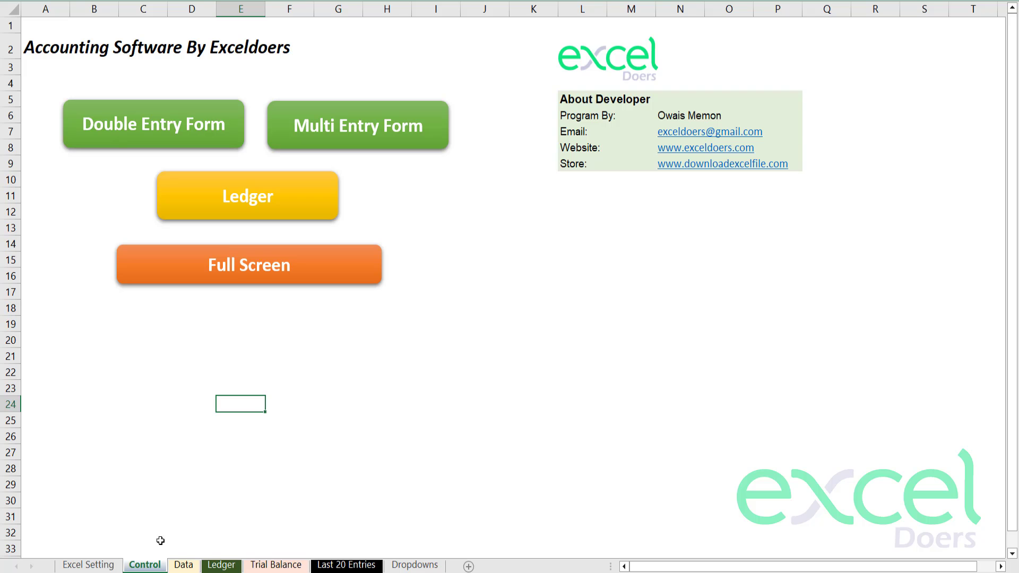
Step: Review the new sale's rows in the Data sheet and the Sales, Cost of Good Sold and Inventory balances in the trial balance
left_click(184, 564)
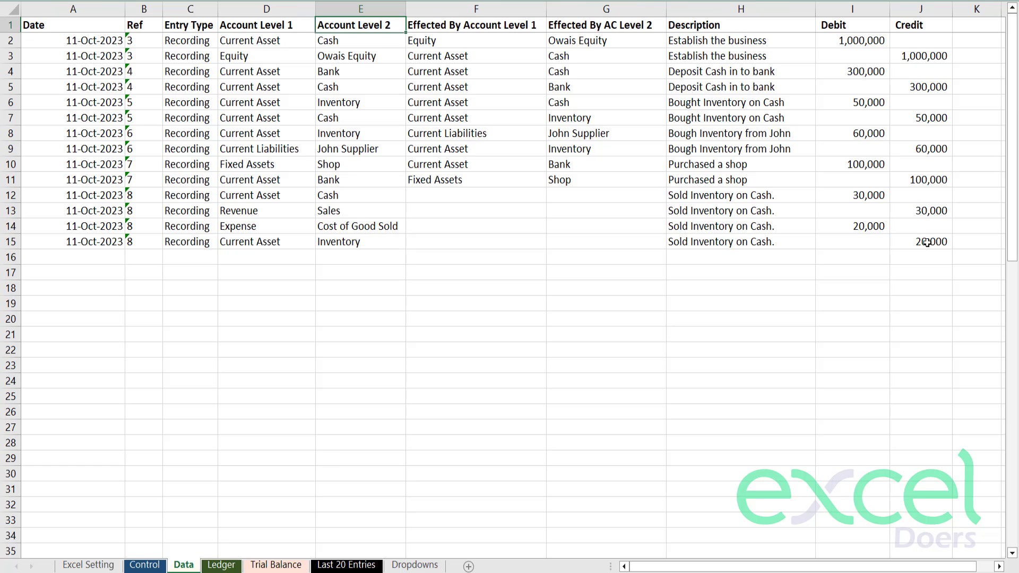
left_click_drag(928, 243, 148, 247)
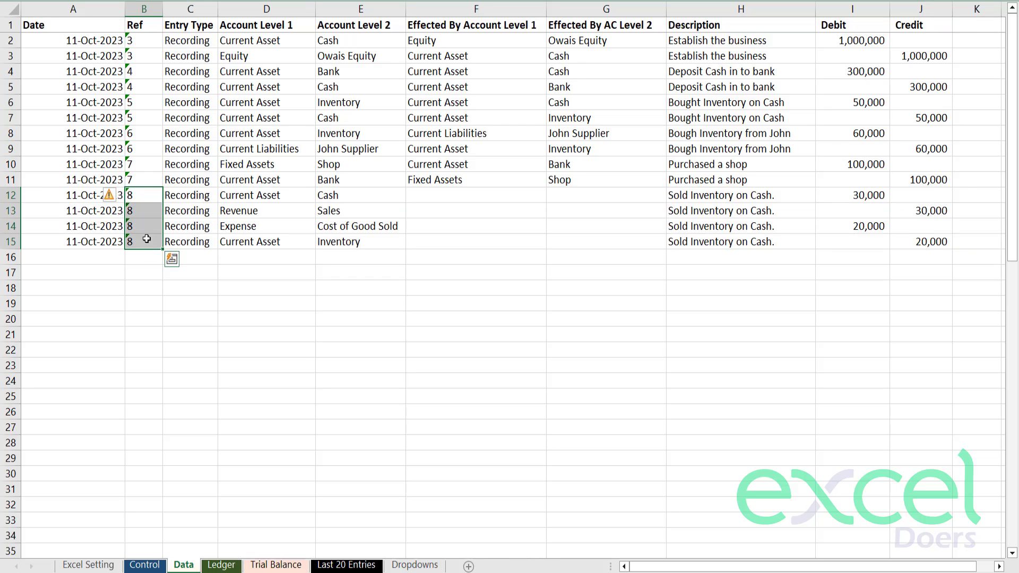
left_click(270, 565)
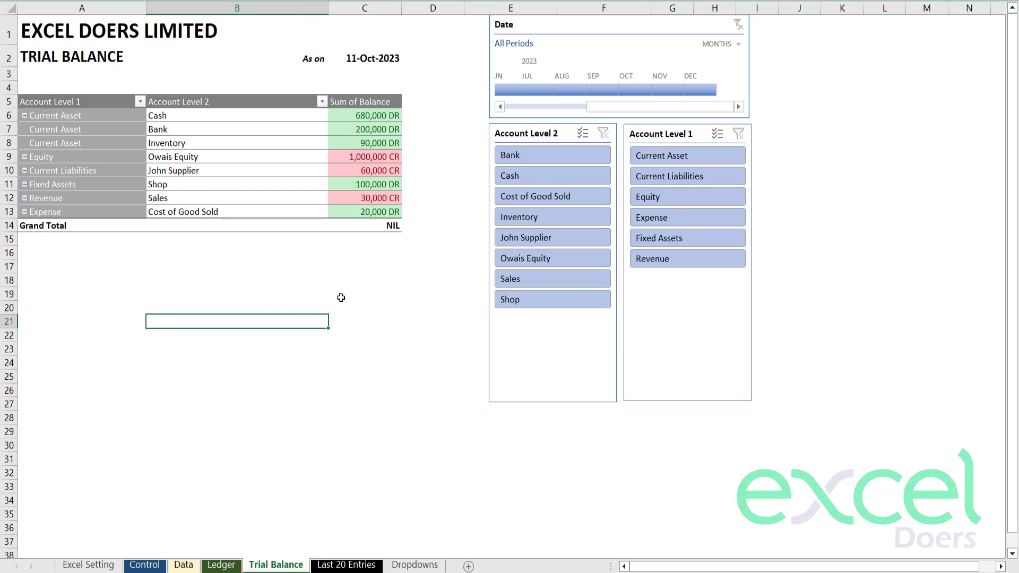
left_click(289, 205)
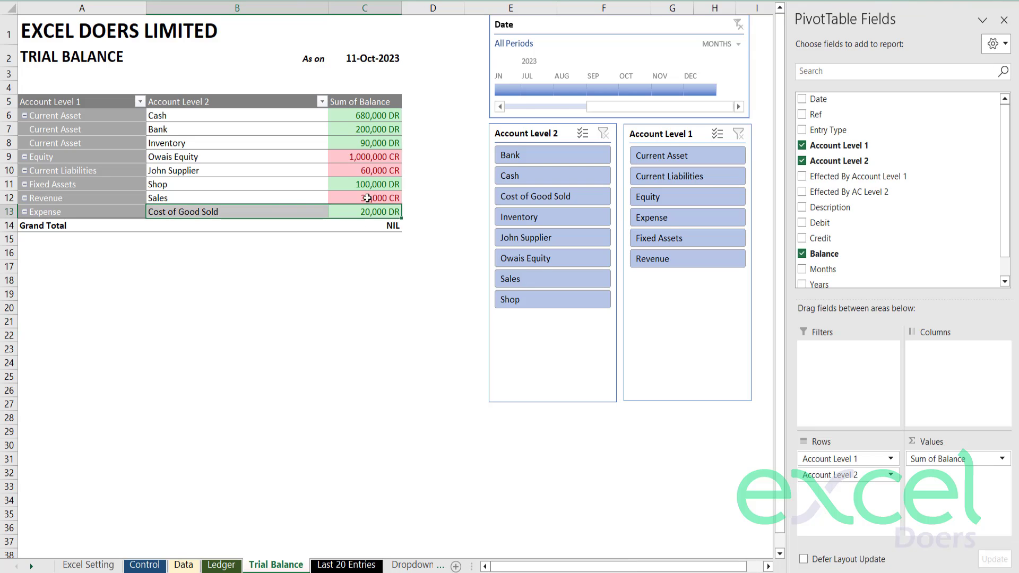
left_click(271, 199)
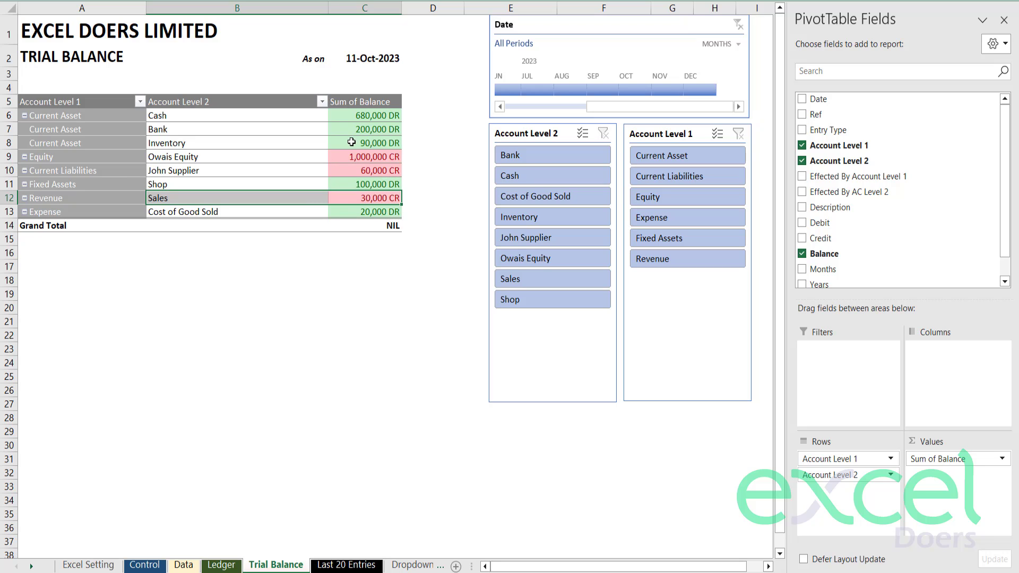
left_click(245, 143)
left_click(362, 215)
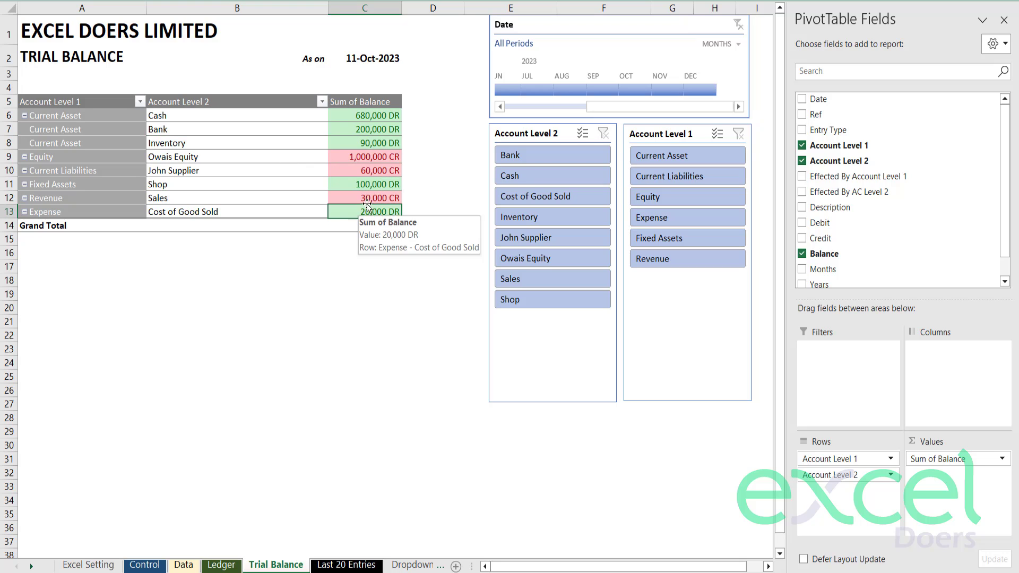
left_click(351, 144)
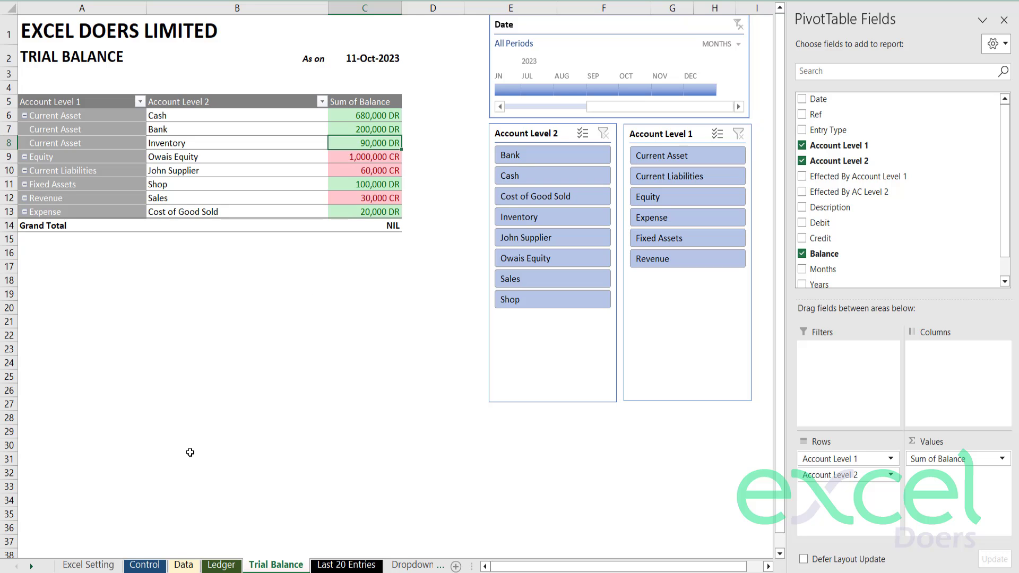
Step: Start a new multi-entry form and set its first line to Current Asset, Inventory with a debit amount of 150000
left_click(144, 565)
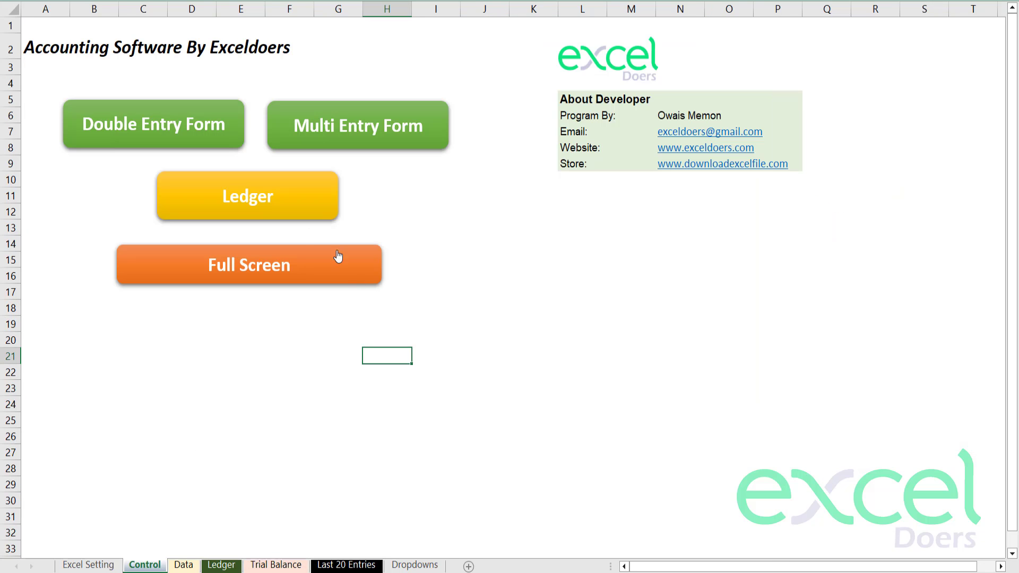
left_click(353, 130)
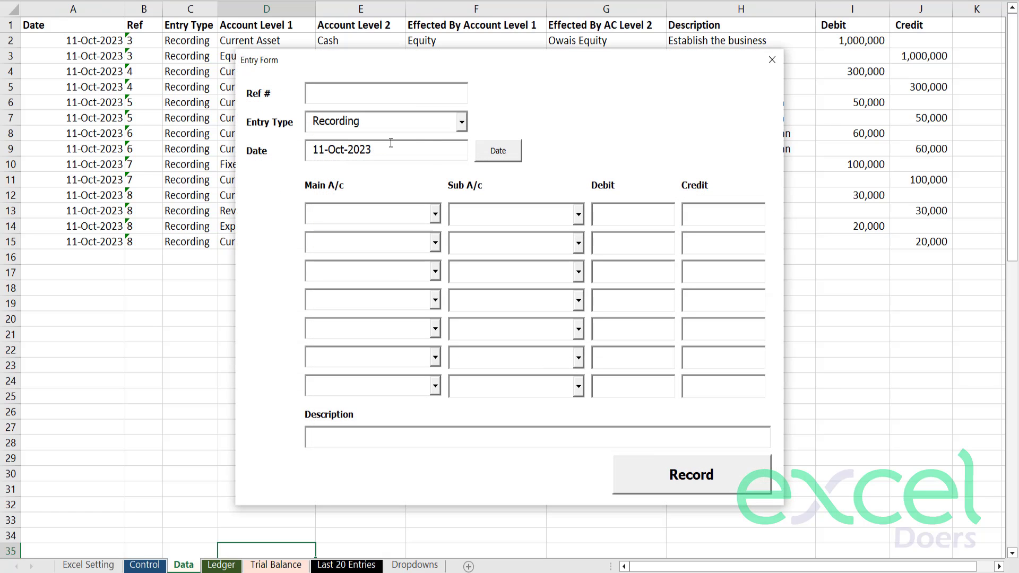
left_click(435, 215)
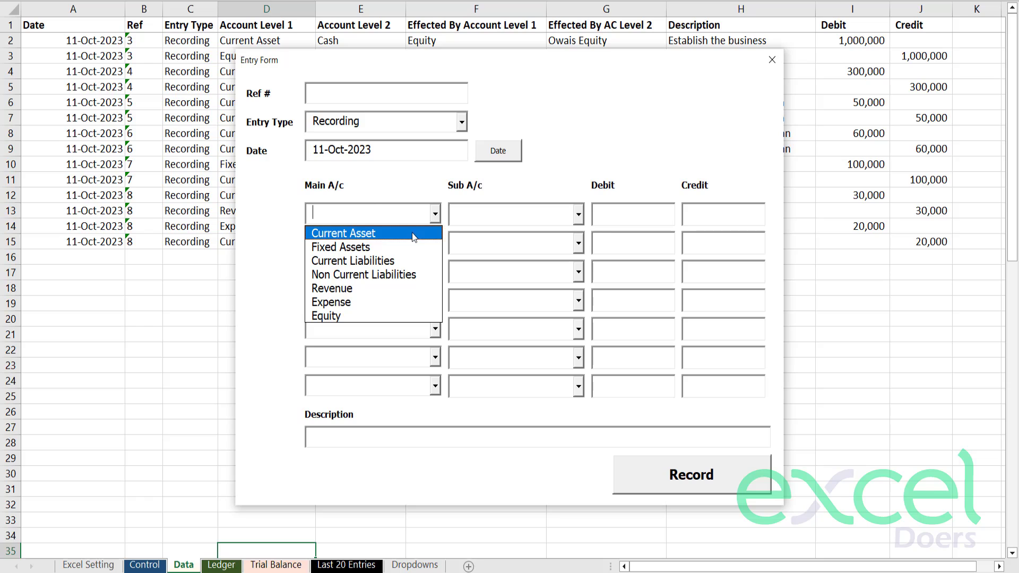
left_click(420, 232)
left_click(579, 216)
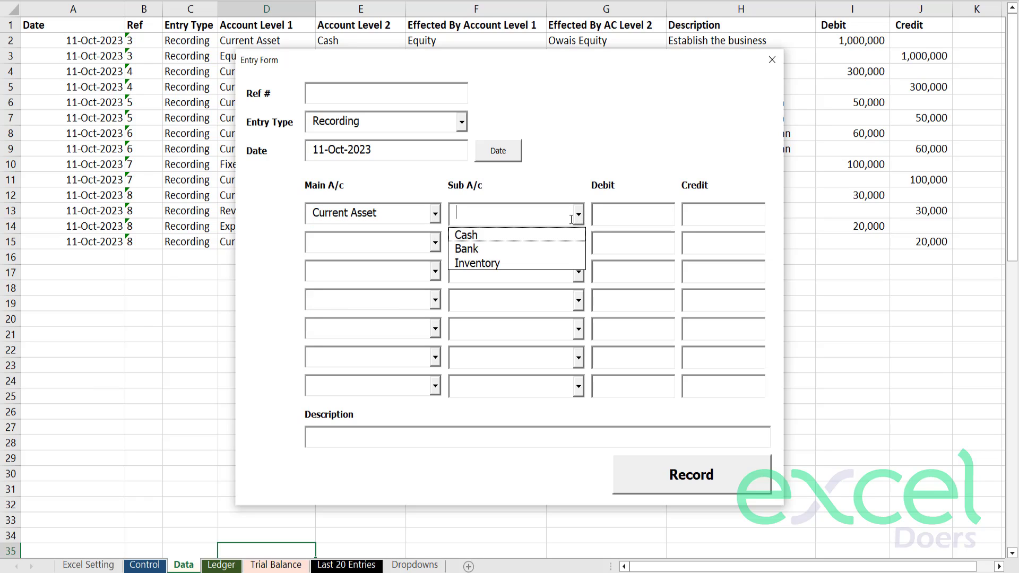
left_click(488, 262)
left_click(632, 217)
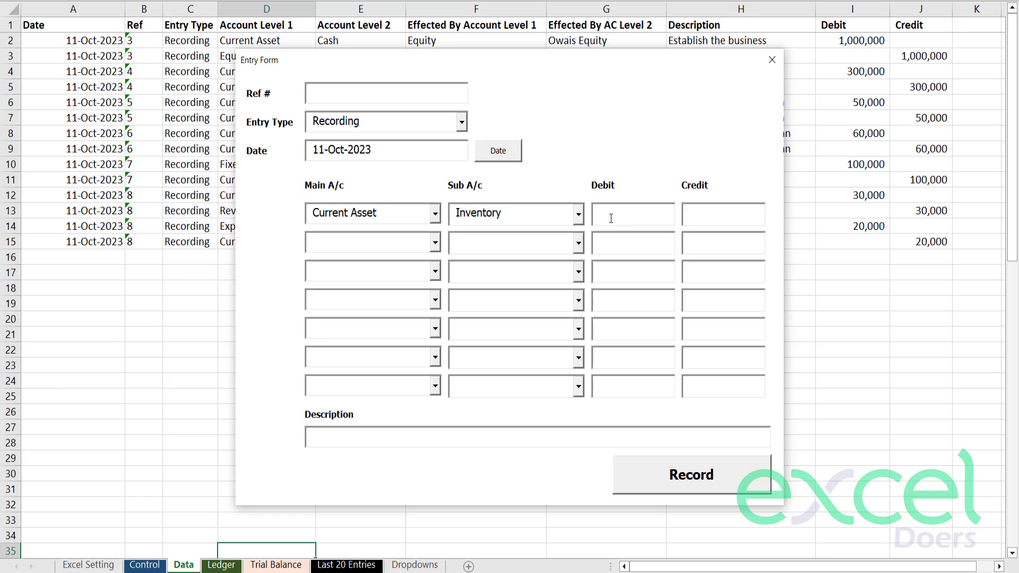
type("150000")
left_click_drag(624, 221, 665, 217)
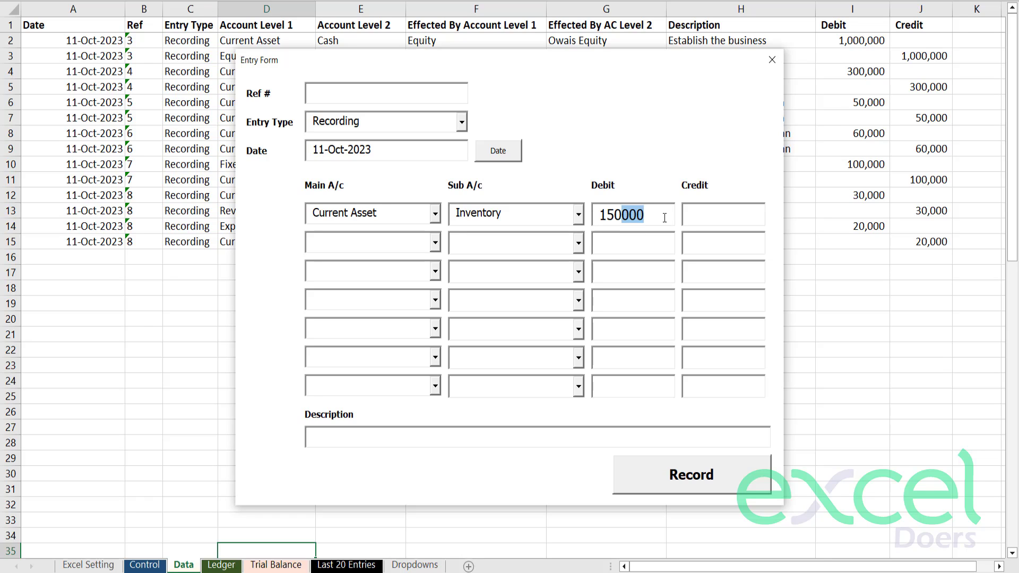
left_click(665, 218)
Step: Set the second line to main account Current Asset and sub-account Cash with a credit amount of 80000
left_click(435, 242)
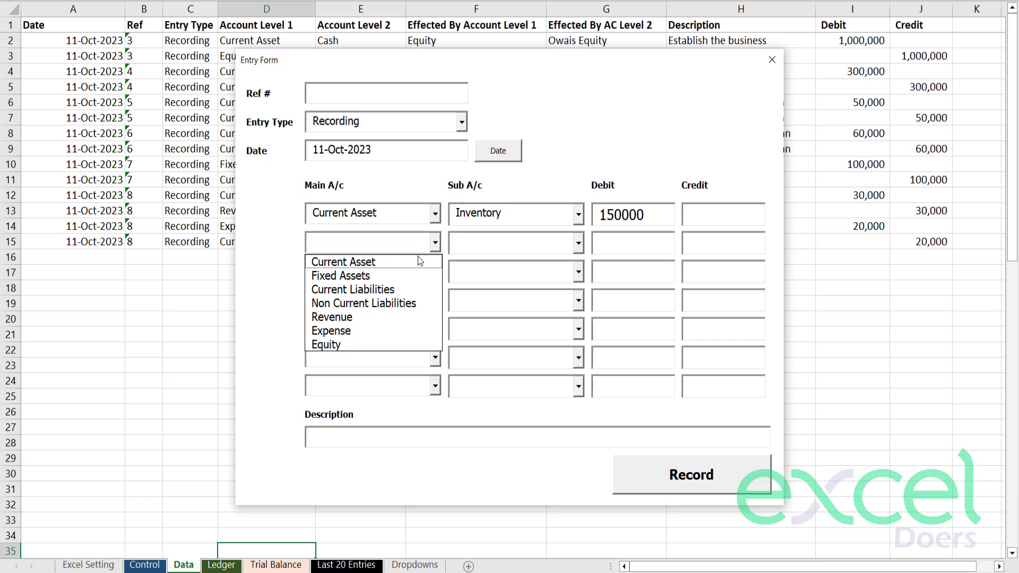
left_click(419, 261)
left_click(581, 246)
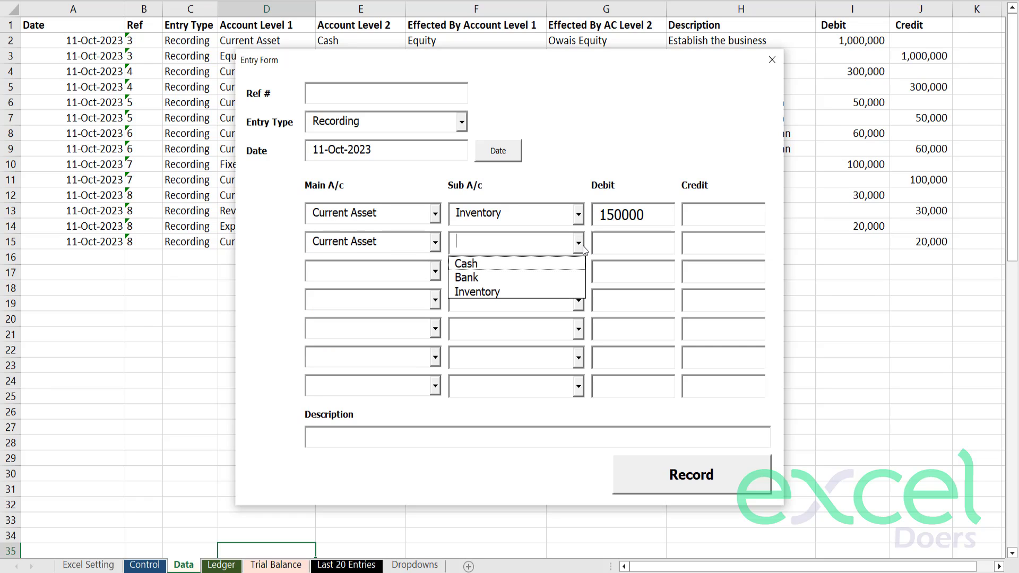
left_click(556, 262)
left_click(706, 236)
type("7")
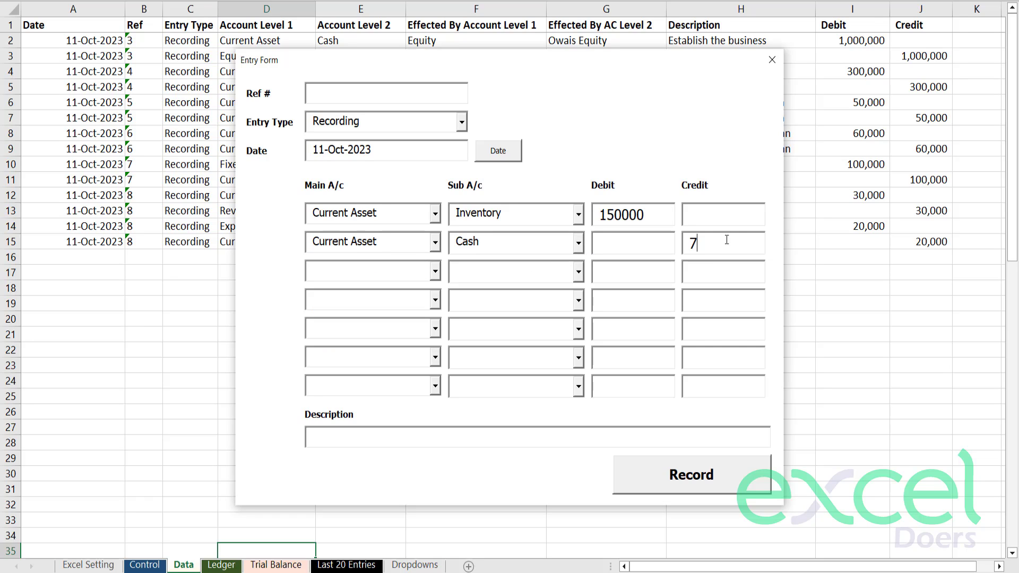
key("shift+Left")
type("80000")
left_click_drag(705, 243, 729, 242)
Step: Set the third line to Current Liabilities and the supplier's sub-account with a credit amount of 70000
left_click(428, 273)
left_click(435, 272)
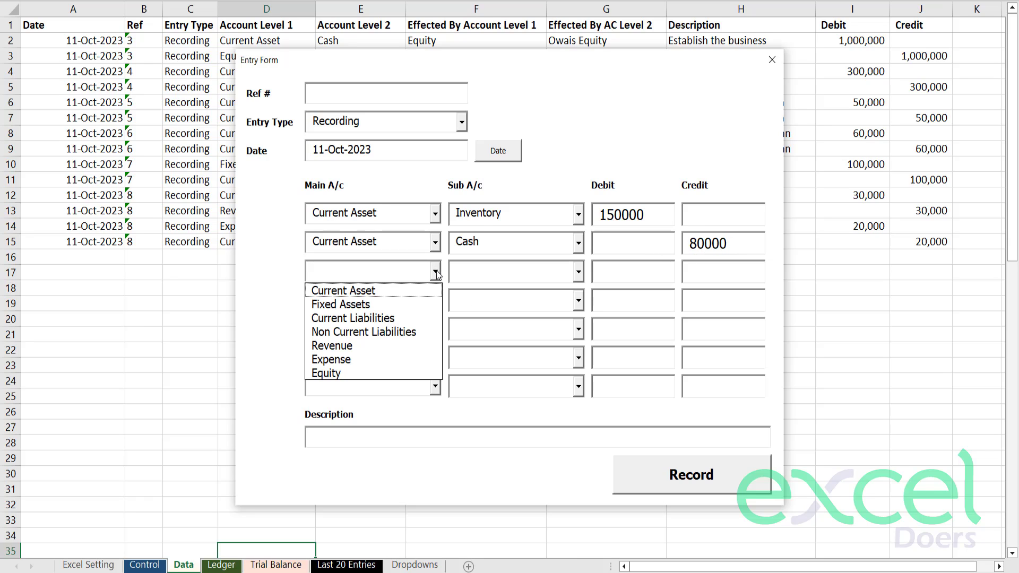
left_click(382, 317)
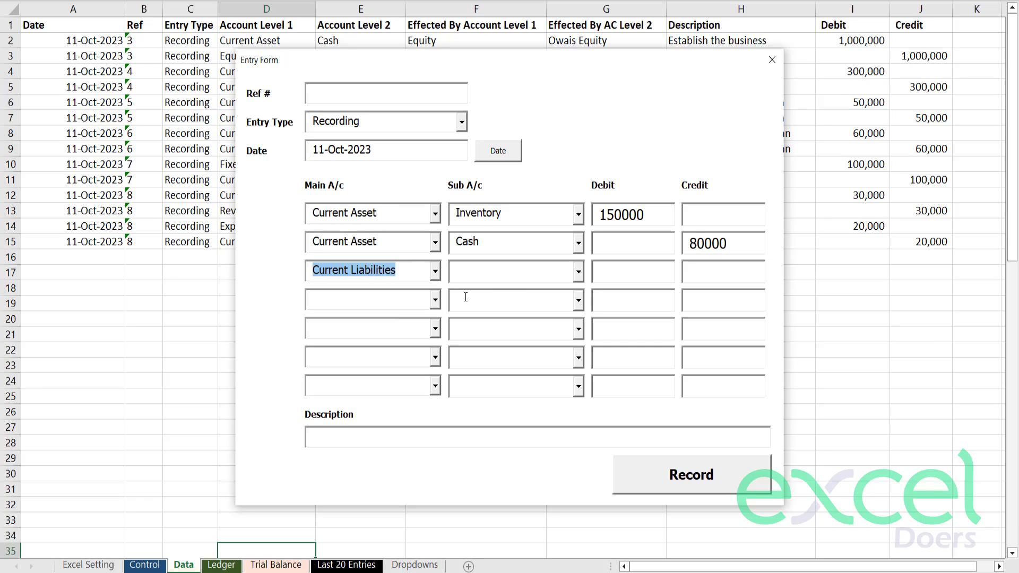
left_click(561, 272)
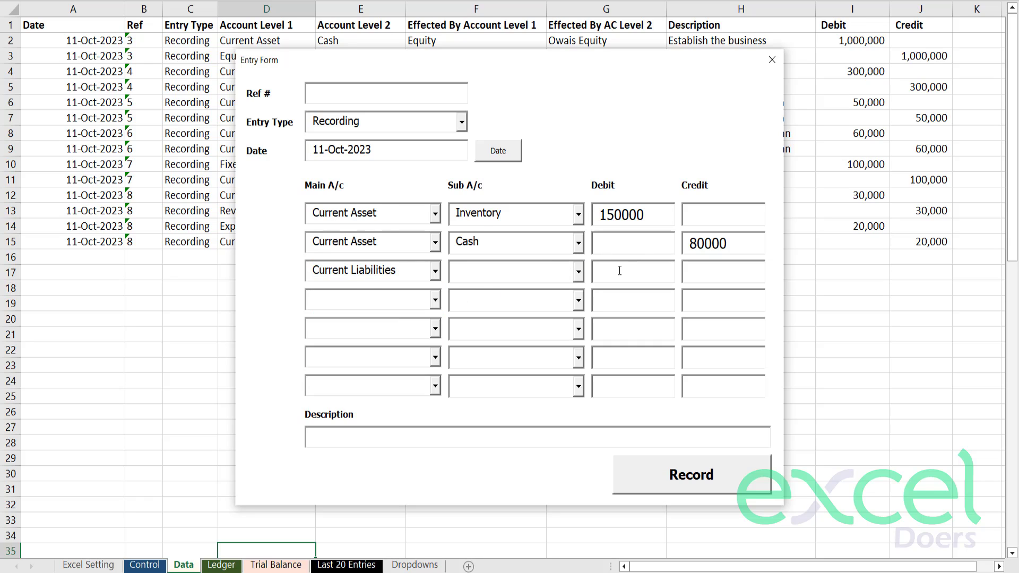
left_click(696, 271)
type("70000")
type("John Supplier")
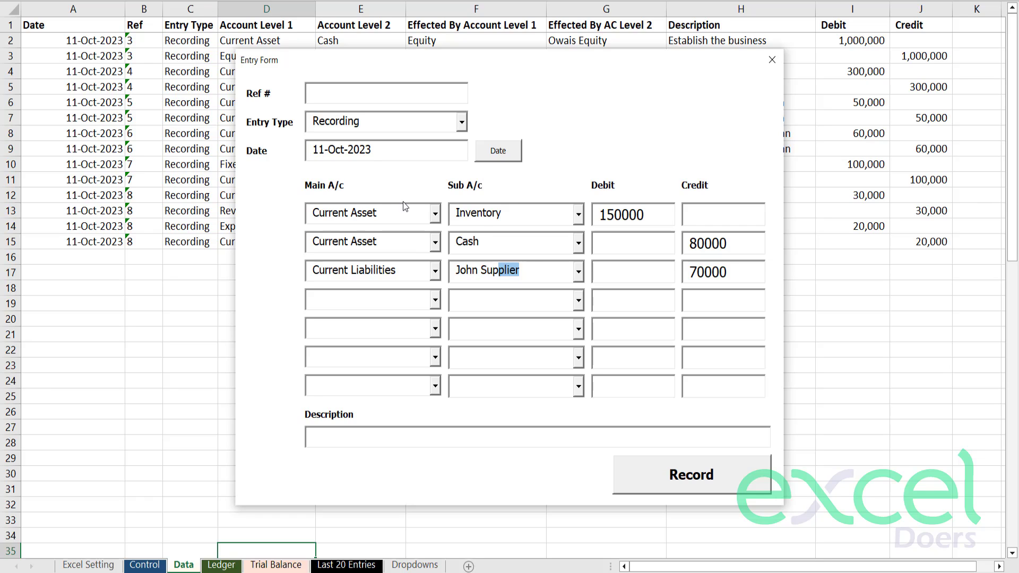
key("End")
Step: Describe the transaction as "Purchased inventory on Cash as well as on credit", record it and close the entry form
left_click(313, 436)
type("Purchased inventro")
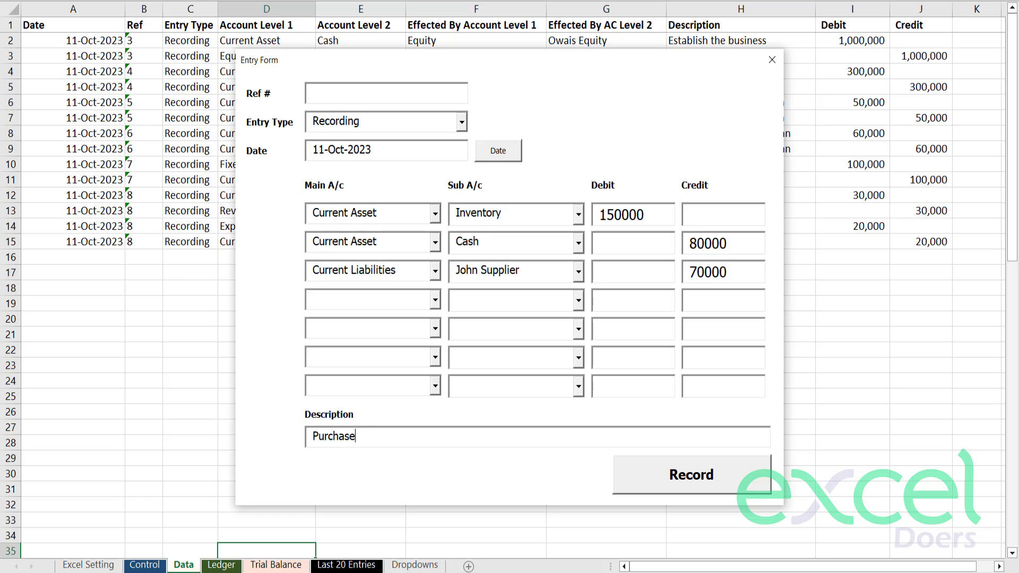
key("BackSpace")
key("BackSpace")
type("ory on Cash as we")
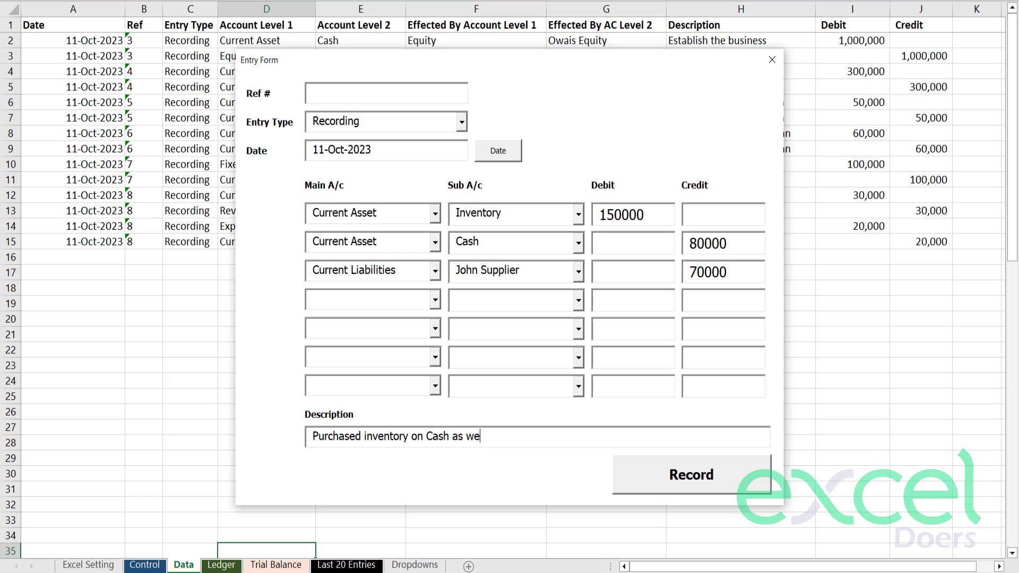
type("ll as on credit")
left_click(699, 478)
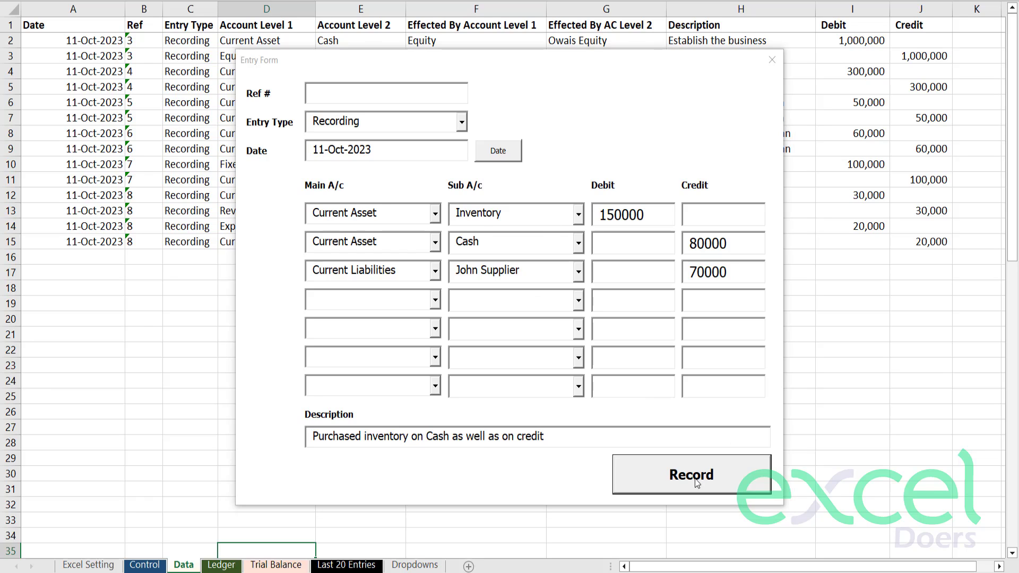
left_click(487, 341)
left_click(499, 341)
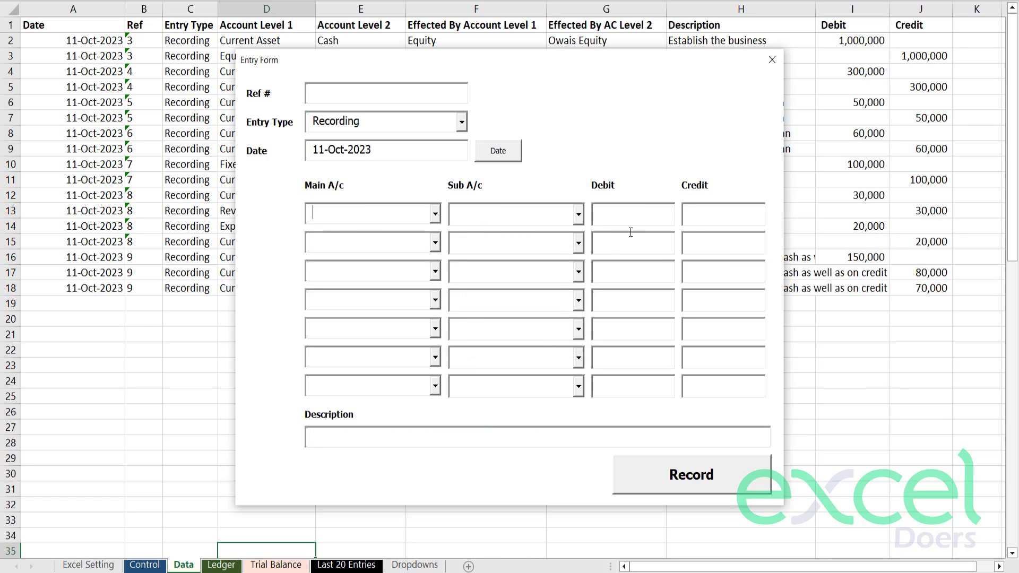
left_click(765, 68)
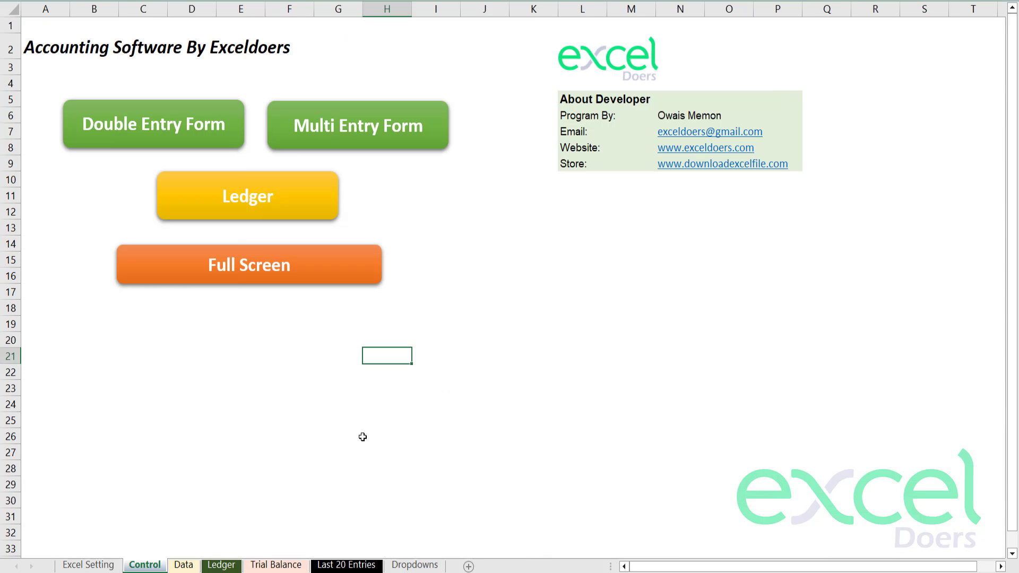
Step: Check the supplier's balance under Current Liabilities in the trial balance
left_click(271, 567)
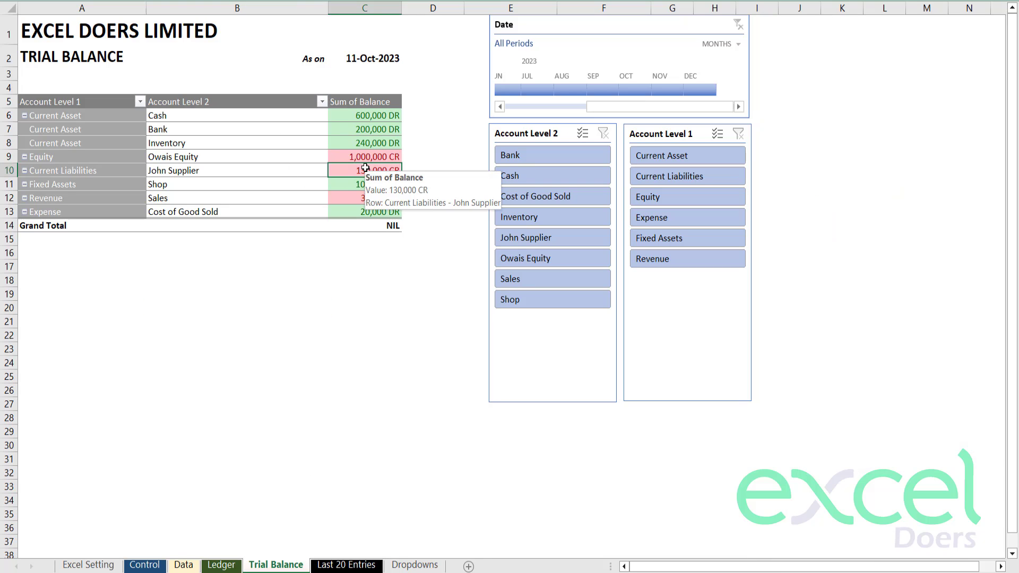
left_click(324, 171)
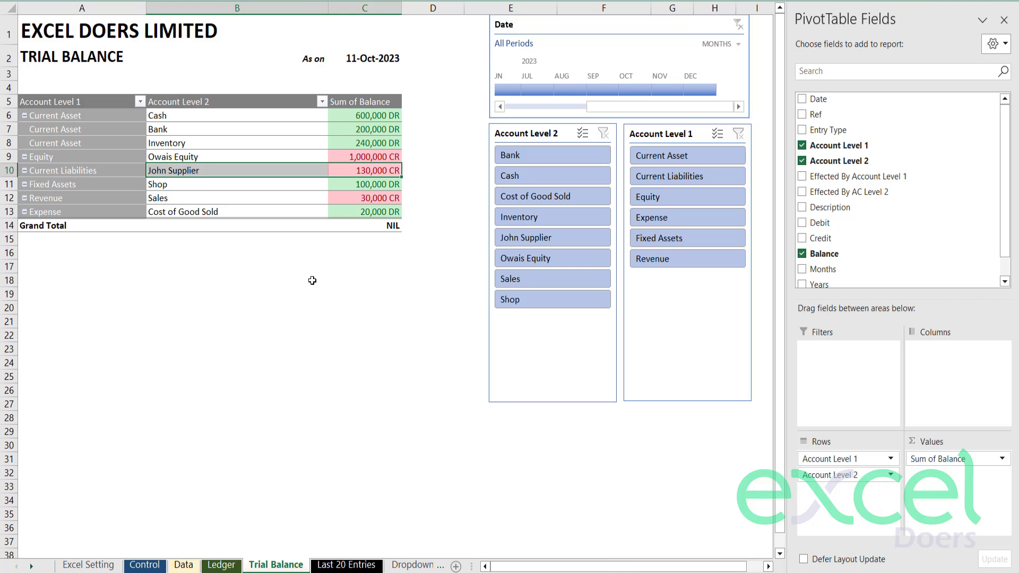
left_click(353, 170)
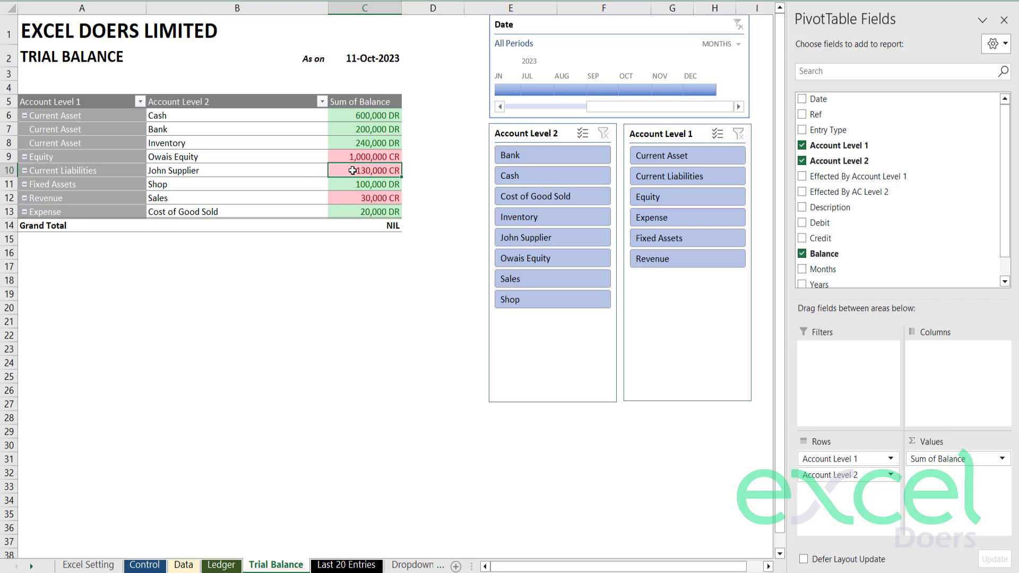
Step: Open a new multi-line entry and set its first line to Current Liabilities and the supplier's sub-account with a debit amount of 100000
left_click(302, 168)
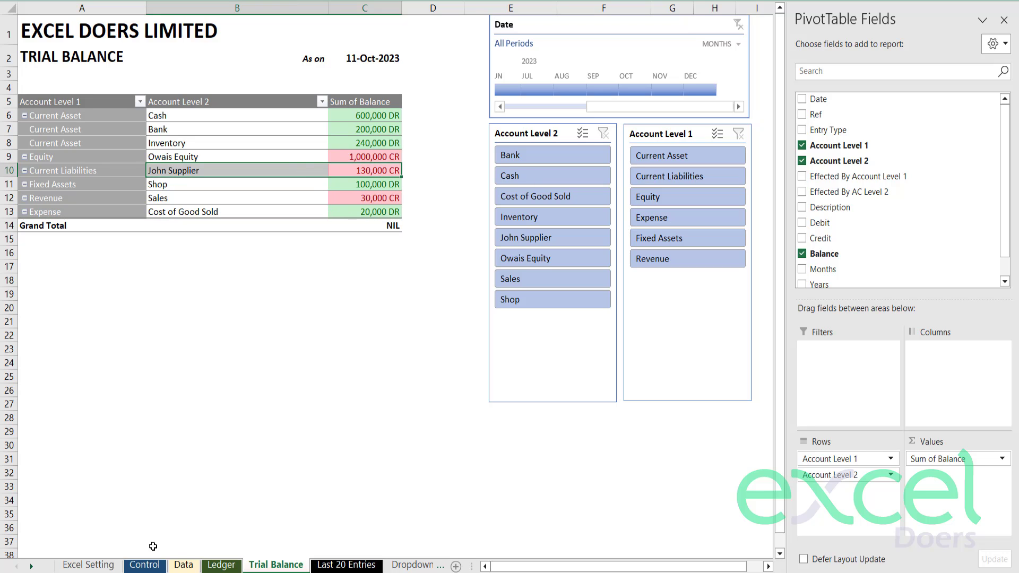
left_click(158, 566)
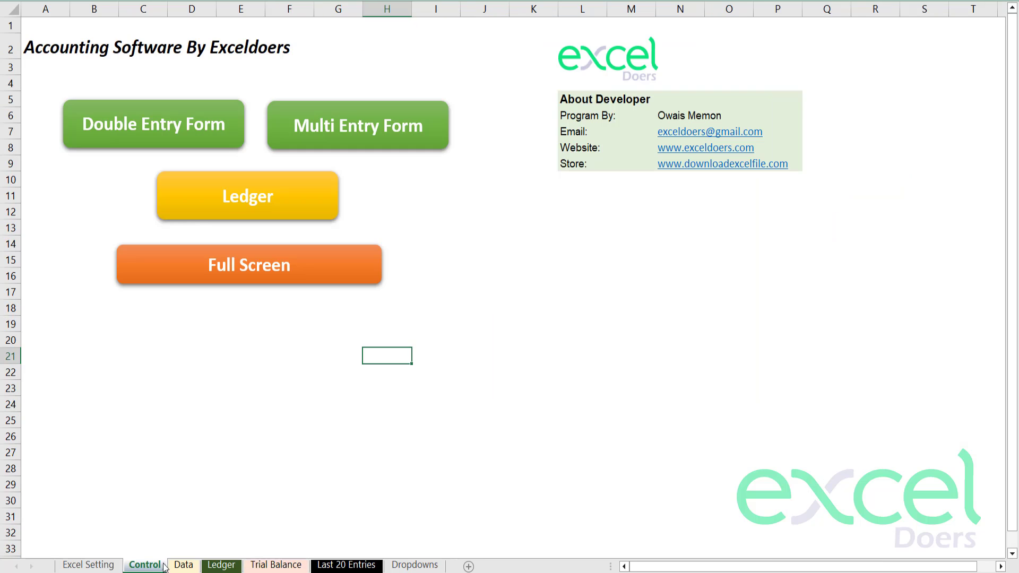
left_click(386, 125)
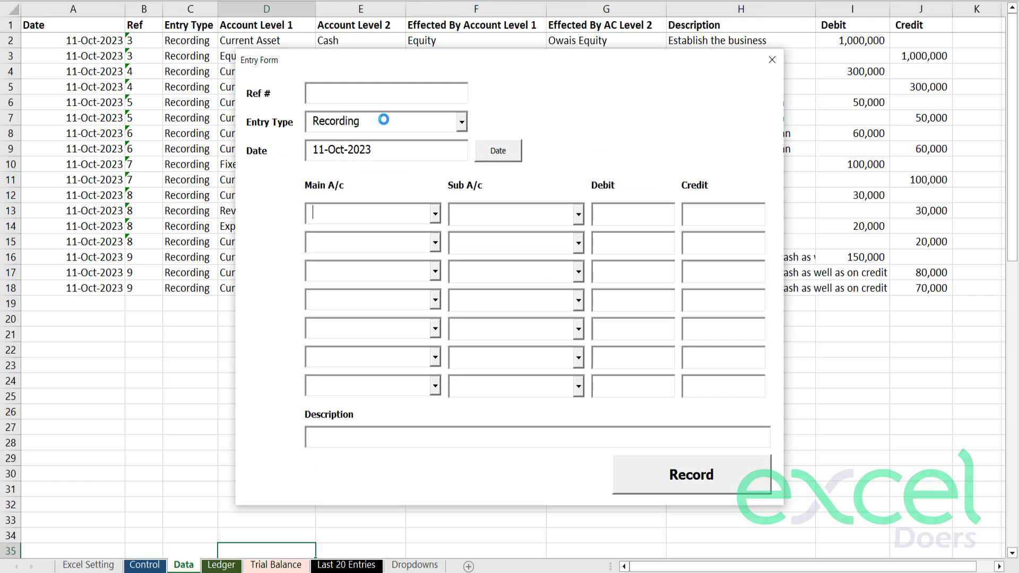
left_click(435, 216)
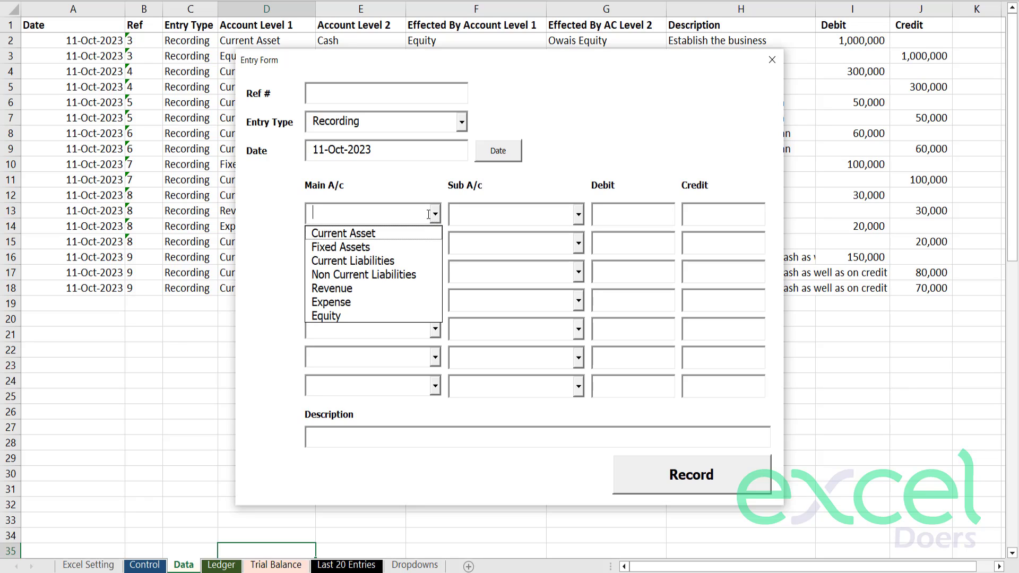
left_click(400, 261)
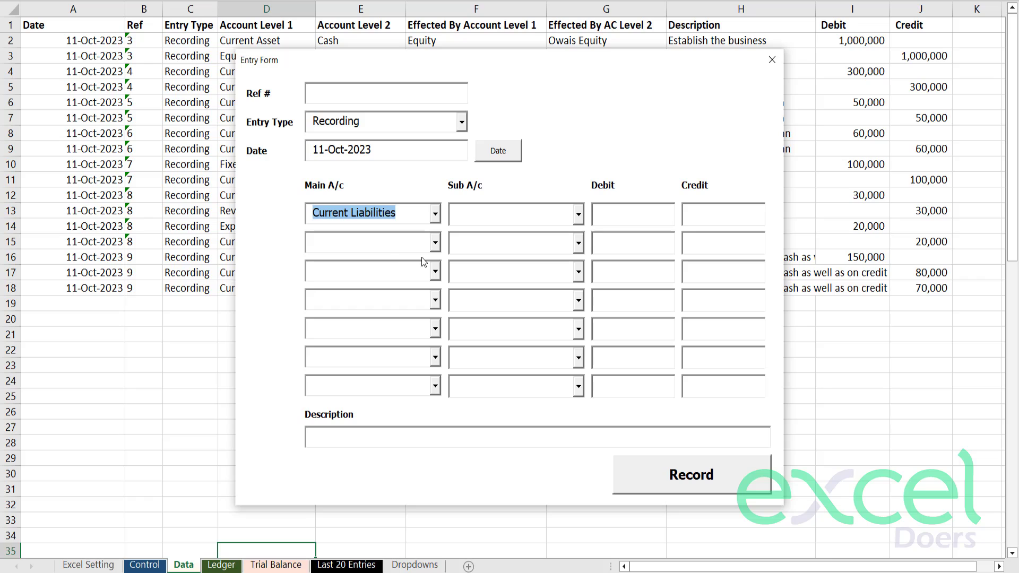
left_click(578, 216)
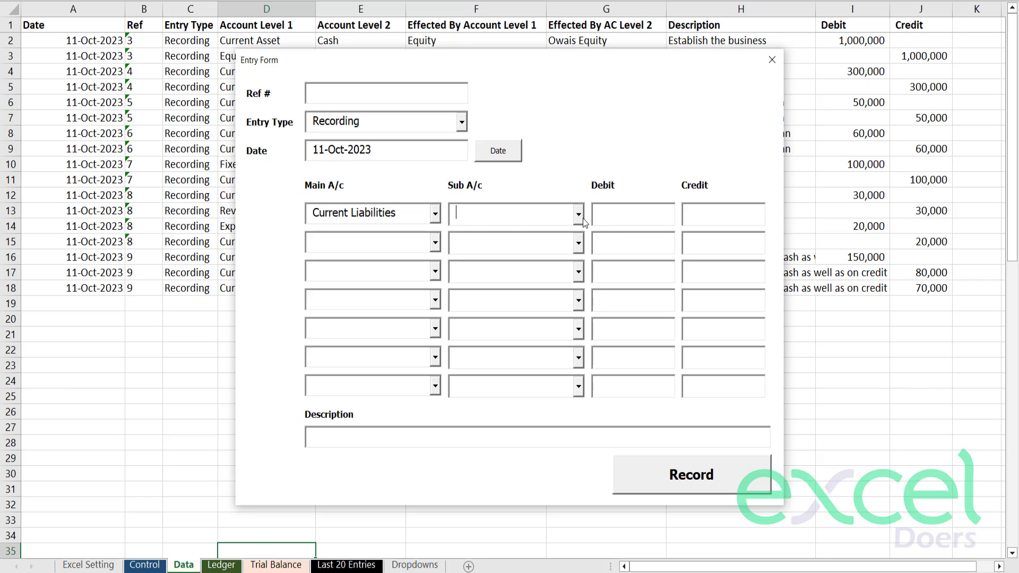
left_click(469, 237)
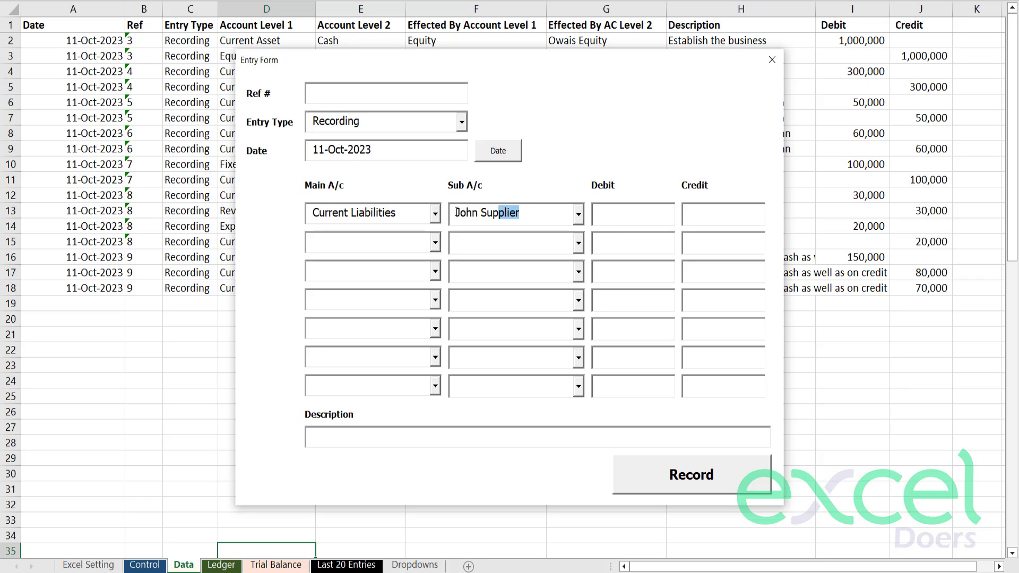
left_click(670, 219)
type("100000")
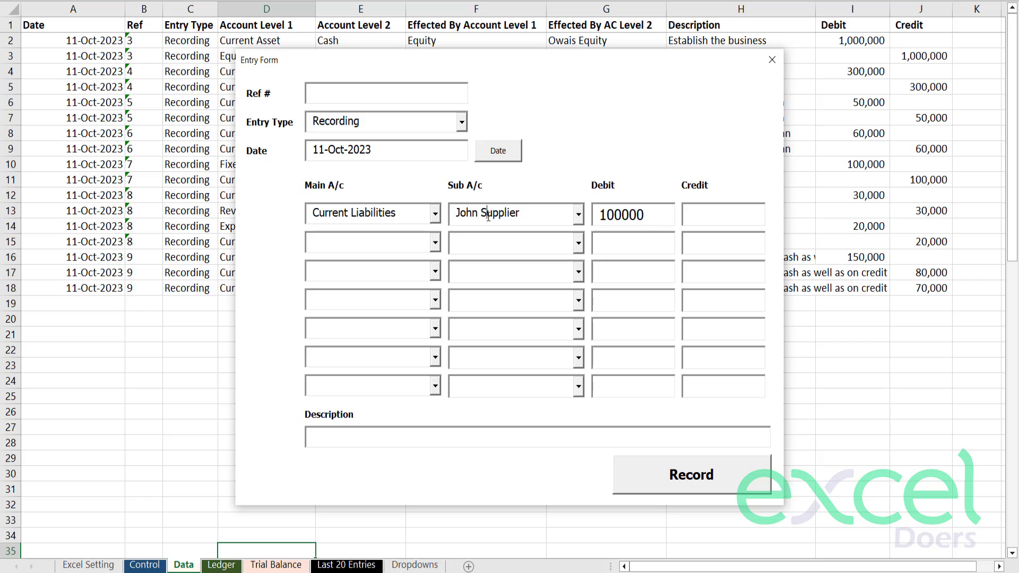
Step: Set the second line to main account Current Asset and sub-account Bank with a credit amount of 60000
left_click(434, 243)
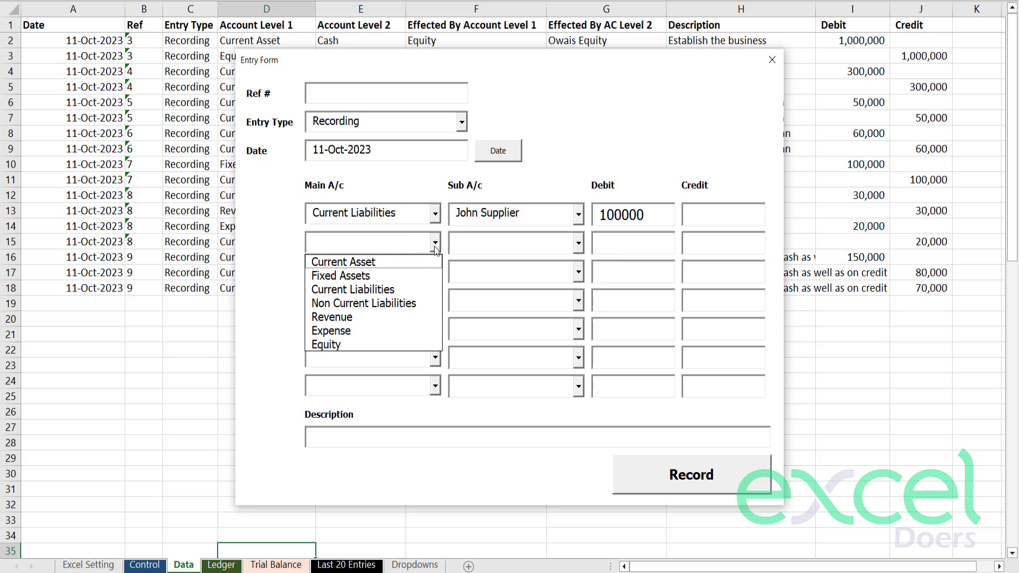
left_click(429, 261)
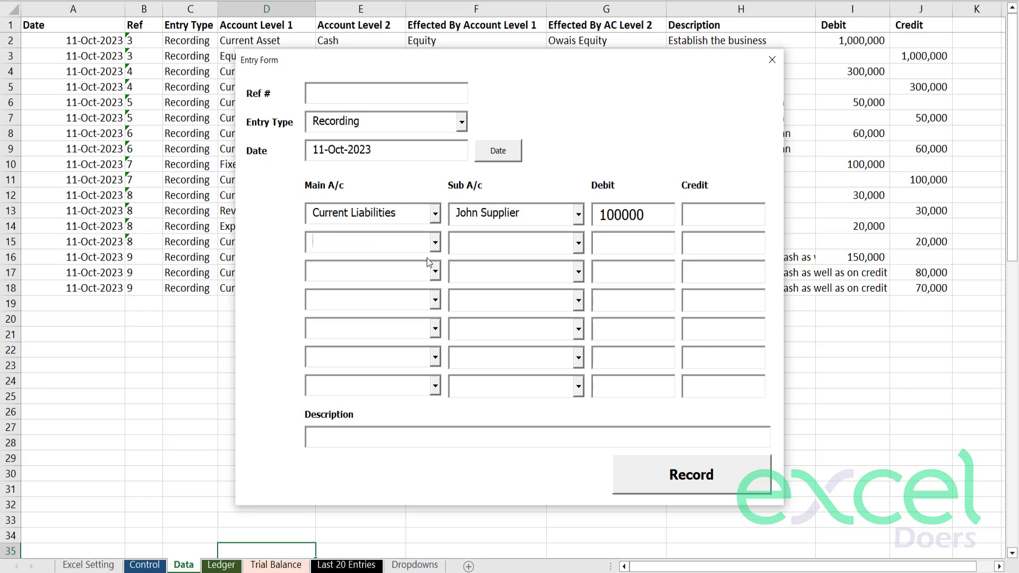
left_click(578, 243)
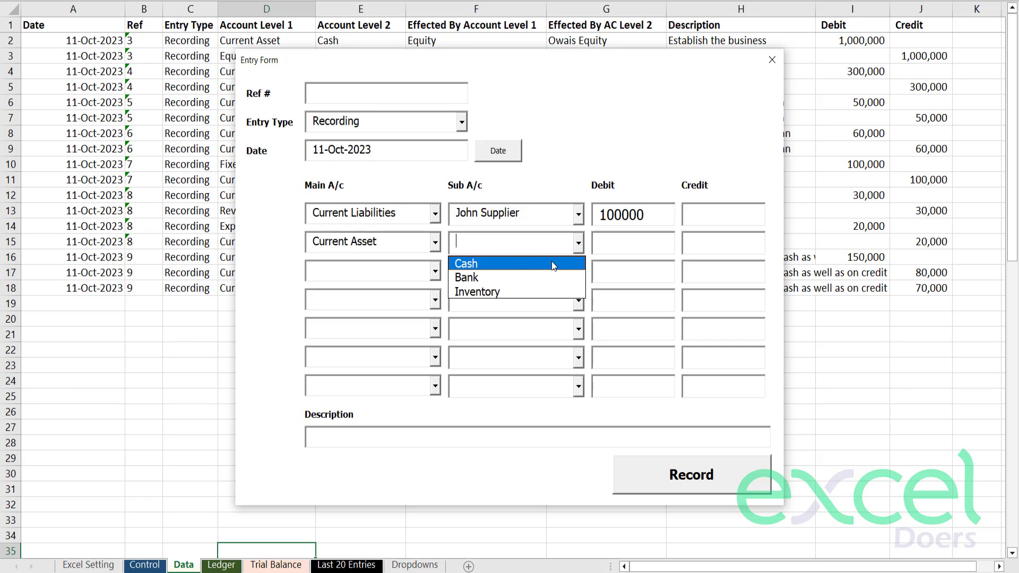
left_click(543, 276)
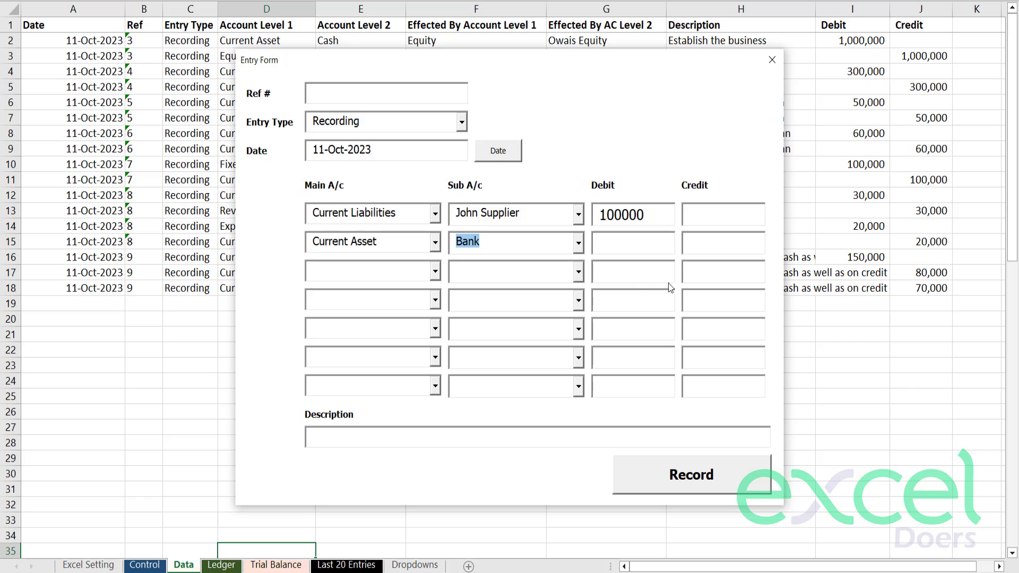
left_click(701, 244)
type("6000")
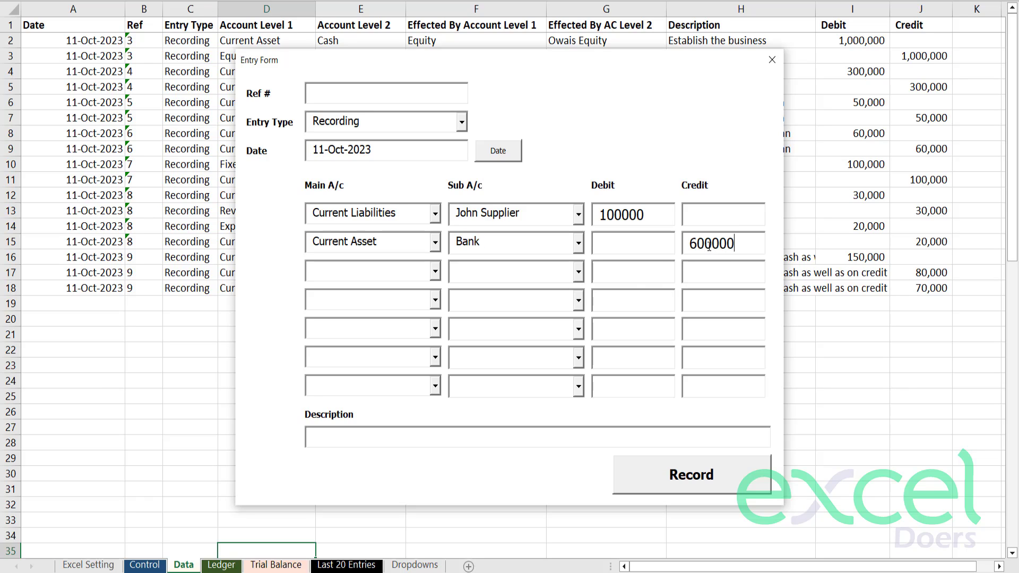
type("00")
key("BackSpace")
key("shift+End")
left_click(531, 254)
Step: Set the third line to main account Current Asset and sub-account Cash with a credit amount of 40000
left_click(435, 272)
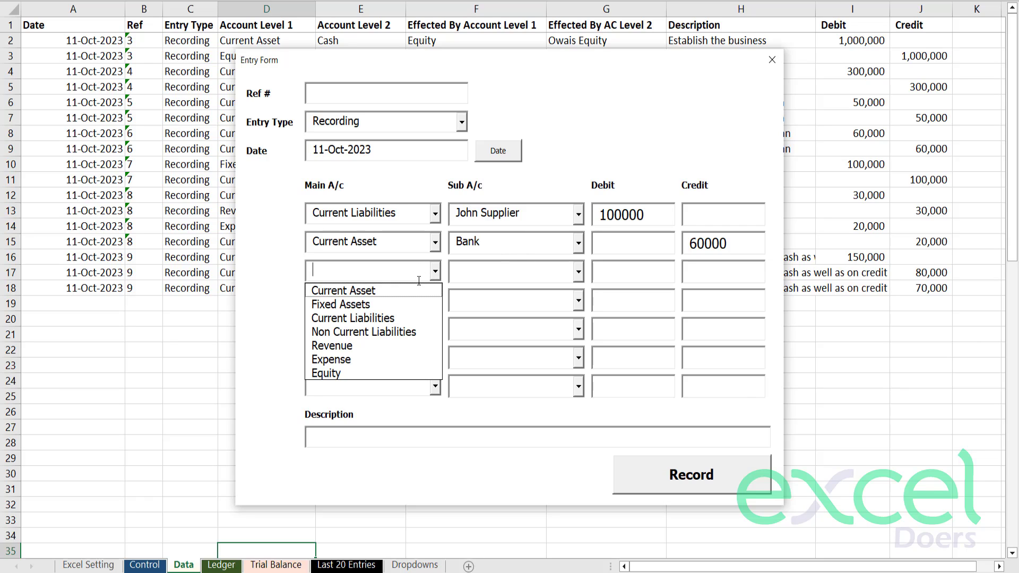
left_click(419, 291)
left_click(578, 273)
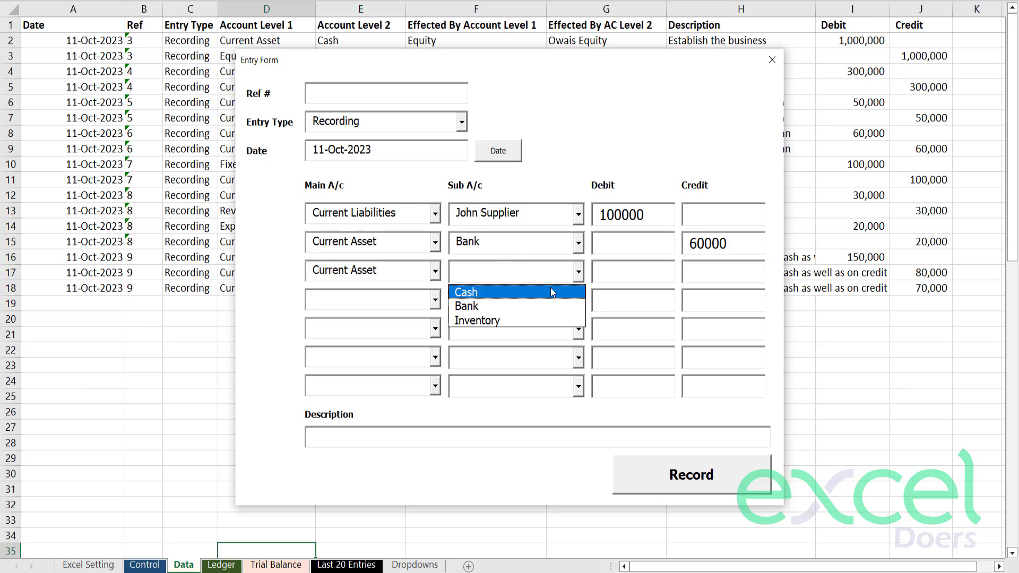
left_click(550, 292)
left_click(728, 276)
type("40000")
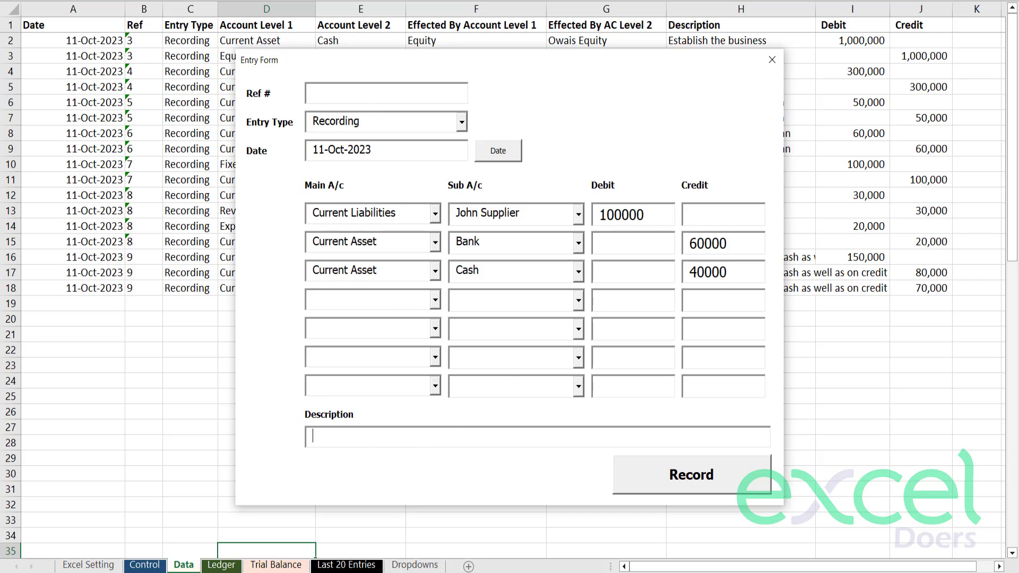
Step: Describe the transaction as a payment made to the supplier "on Cash as well as on Bank", record it and close the entry form
type("Made payment to John Sup")
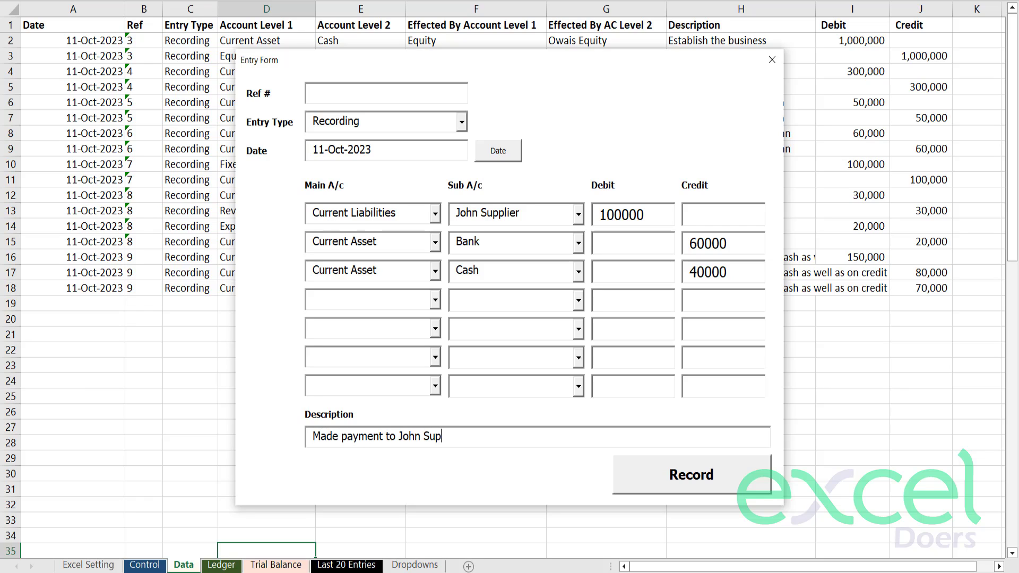
type("plier on C")
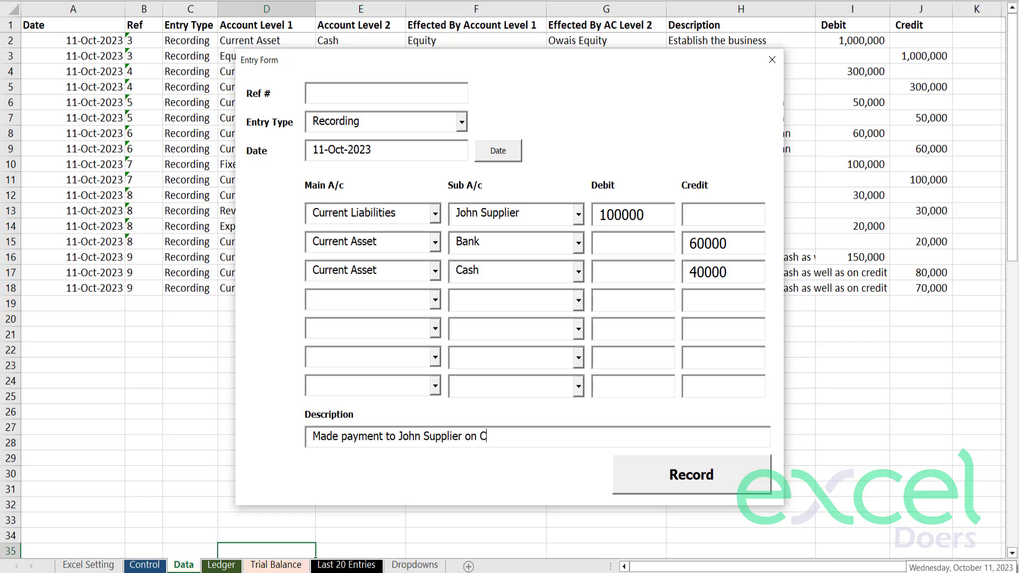
type("ash as well as o")
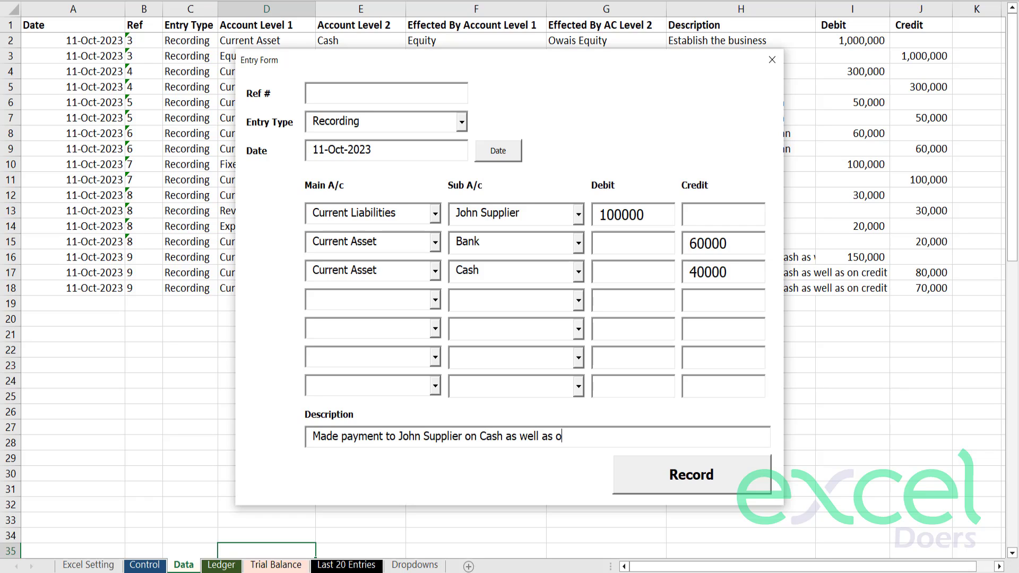
type("n Bank")
left_click(711, 476)
left_click(498, 333)
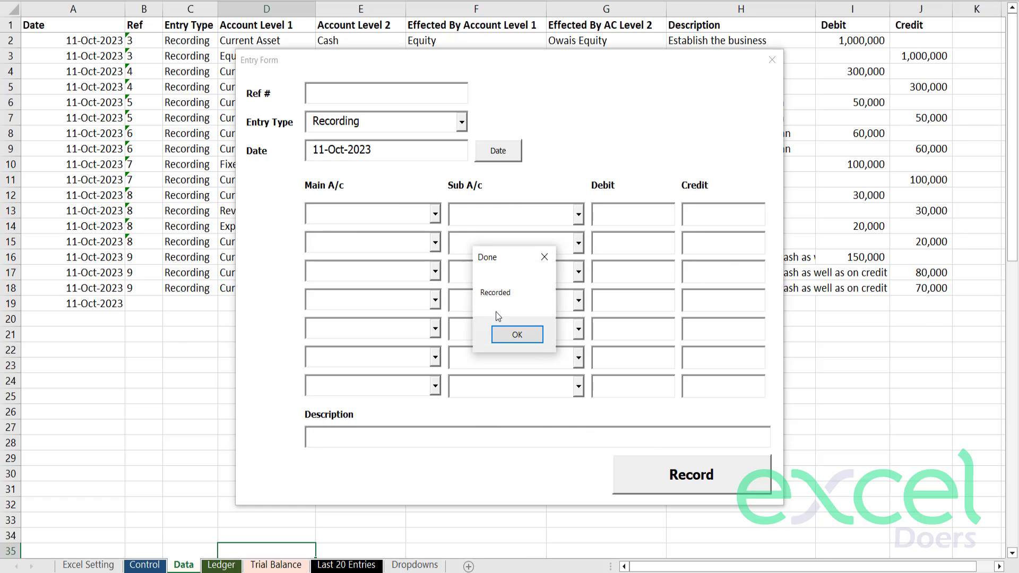
left_click(499, 334)
left_click(772, 59)
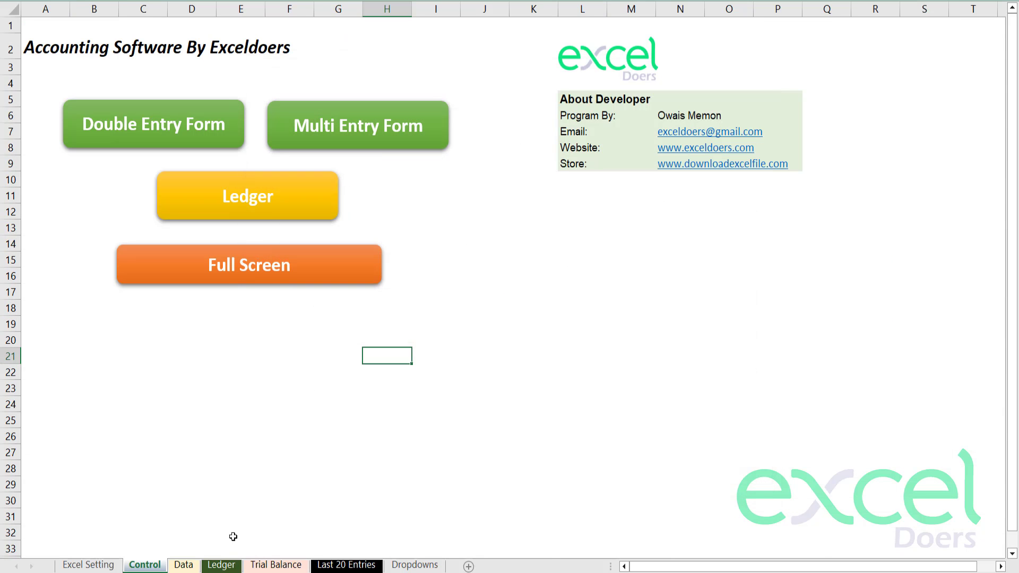
Step: Review the newly recorded supplier payment lines in the Data sheet
left_click(184, 564)
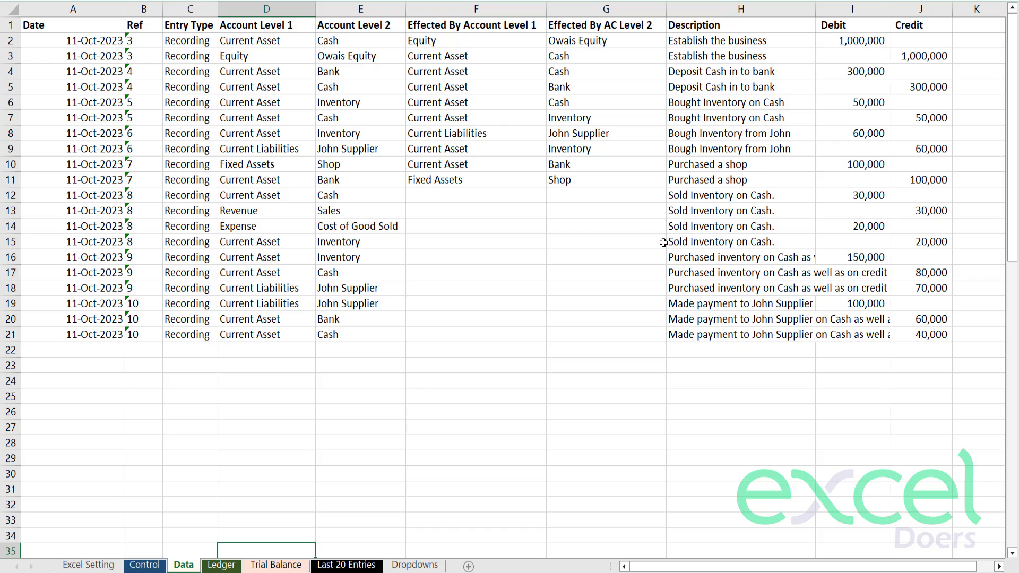
left_click_drag(934, 335, 27, 145)
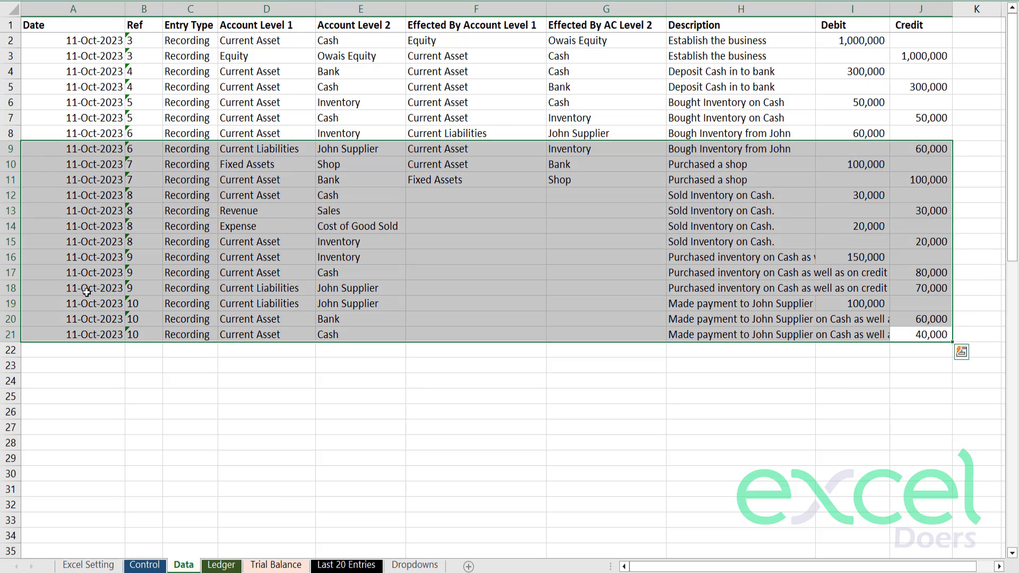
left_click(103, 318)
Step: Check the supplier, Cash and Inventory balances in the trial balance
left_click(276, 565)
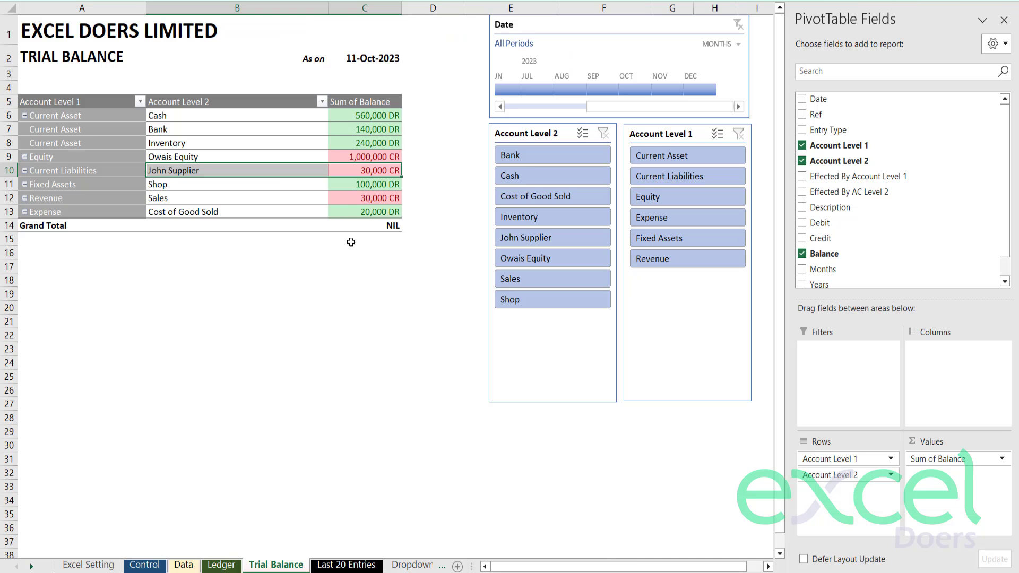
left_click_drag(265, 169, 361, 171)
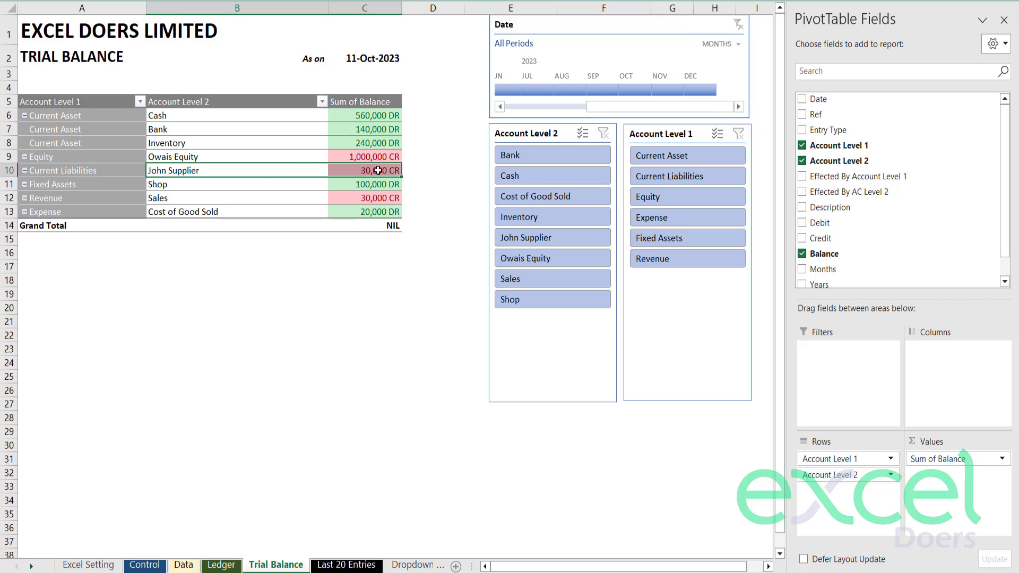
left_click(366, 170)
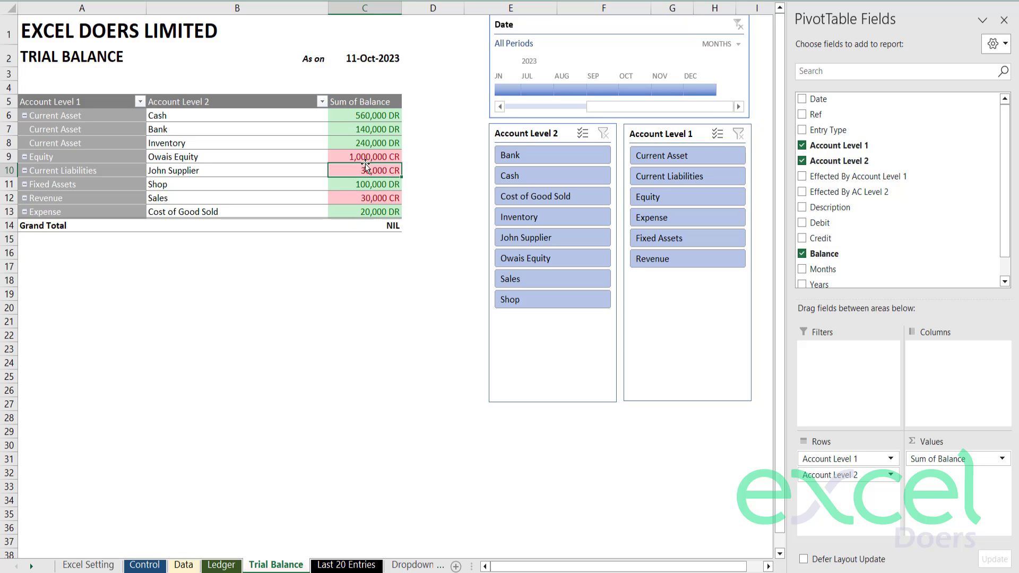
left_click(365, 118)
left_click(343, 142)
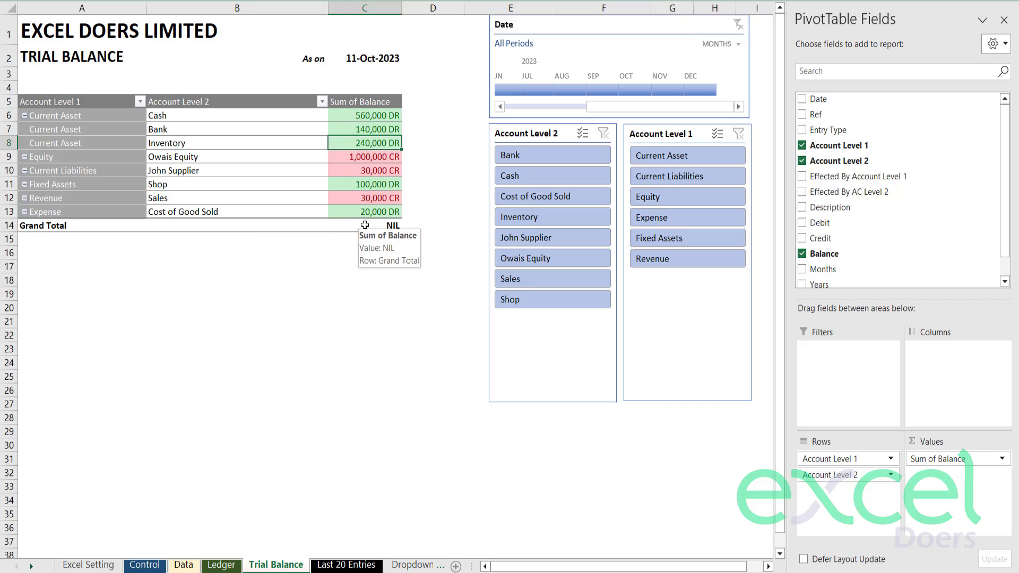
Step: Open the ledger request form from the Ledger sheet and move it clear of the closing balance area
left_click(221, 565)
left_click(327, 322)
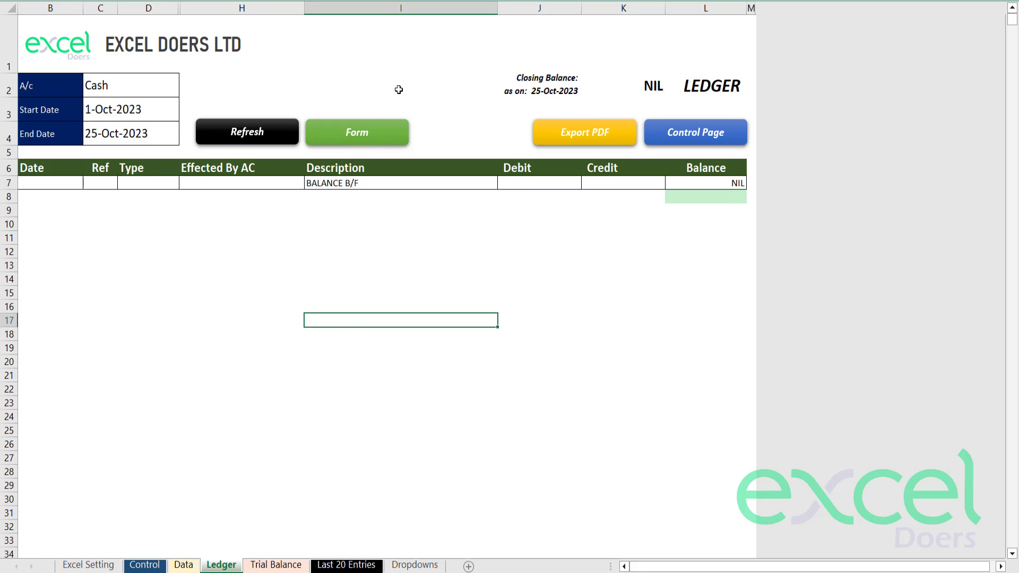
left_click(363, 142)
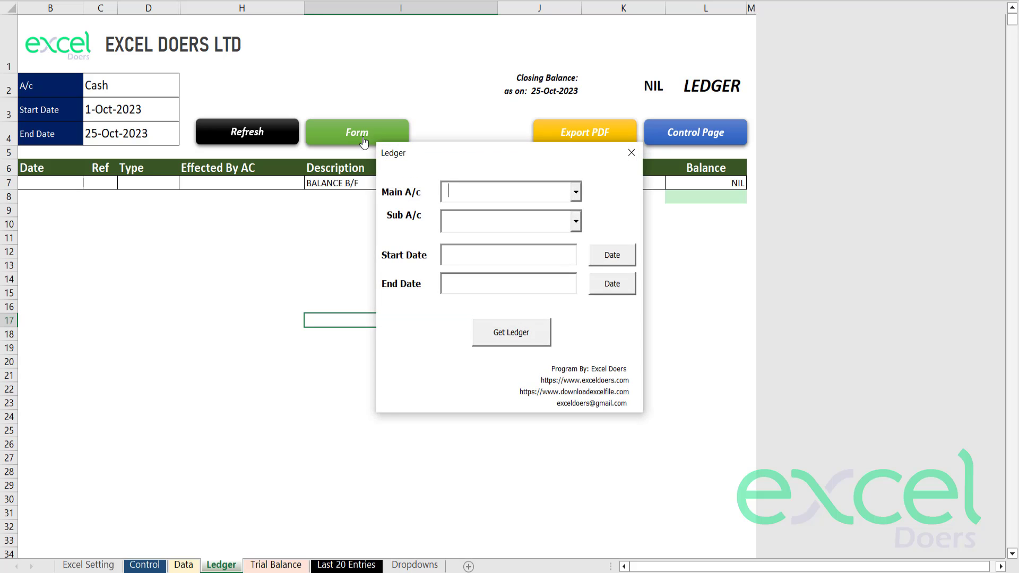
left_click_drag(491, 147, 340, 132)
left_click(298, 80)
Step: Set the ledger request to Current Liabilities and the supplier's sub-account with a start date of 01-Oct-2023
left_click(425, 175)
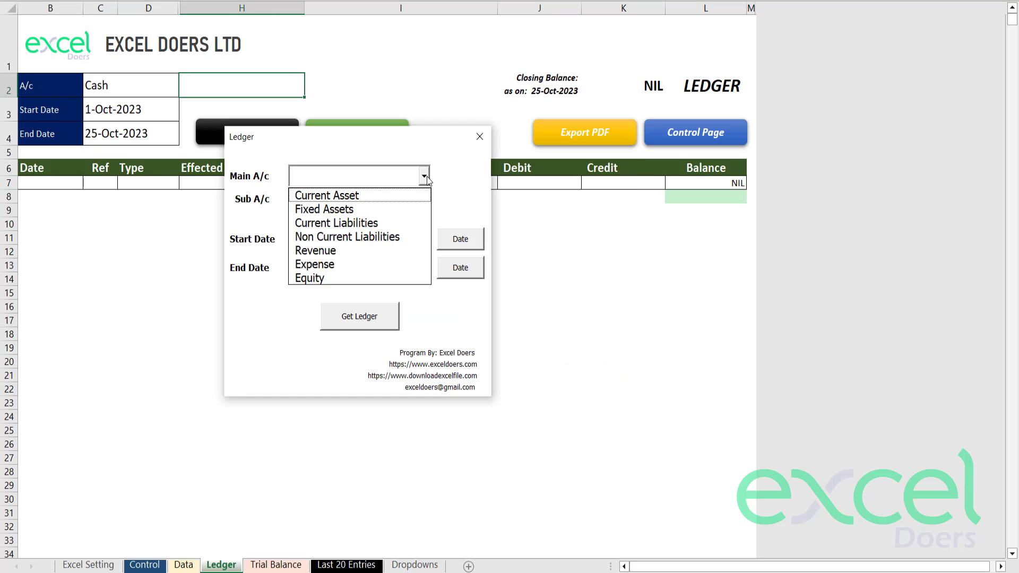
left_click(368, 224)
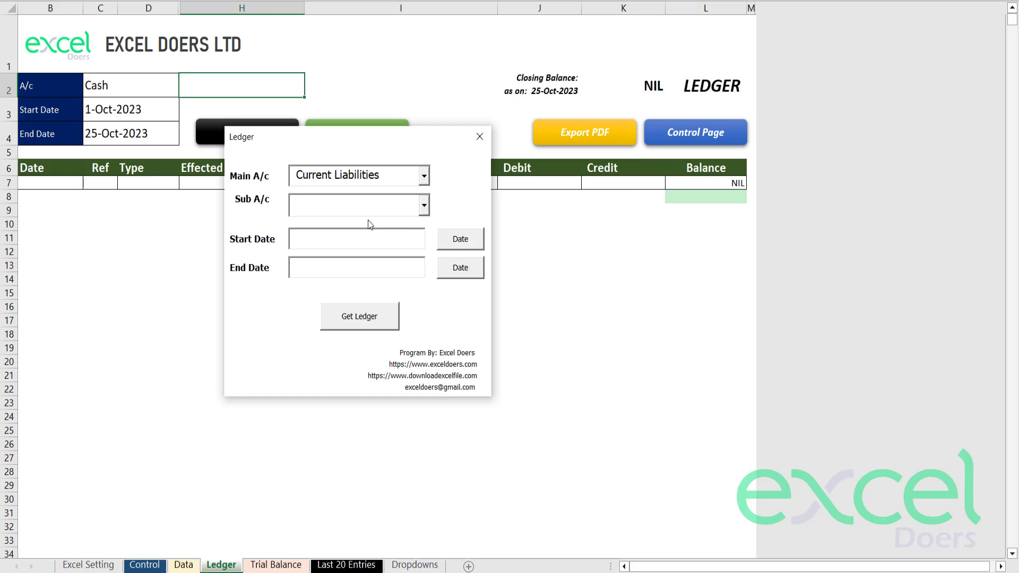
left_click(423, 207)
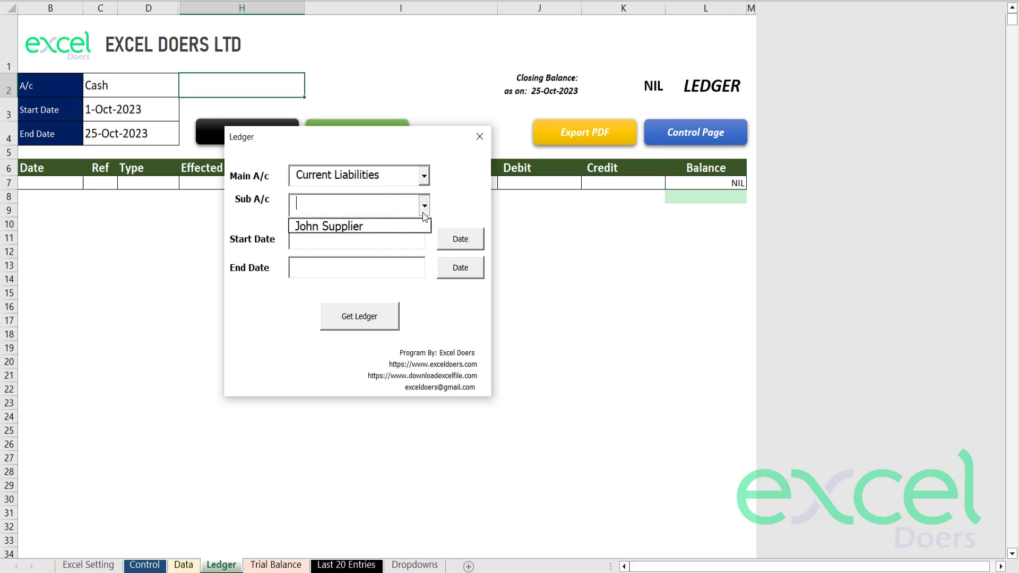
left_click(345, 227)
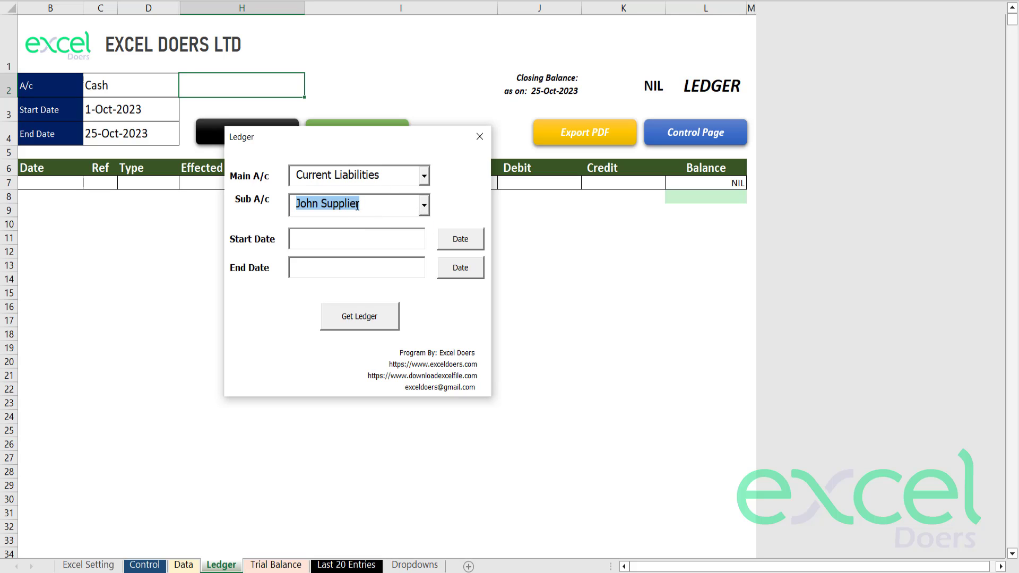
left_click(461, 243)
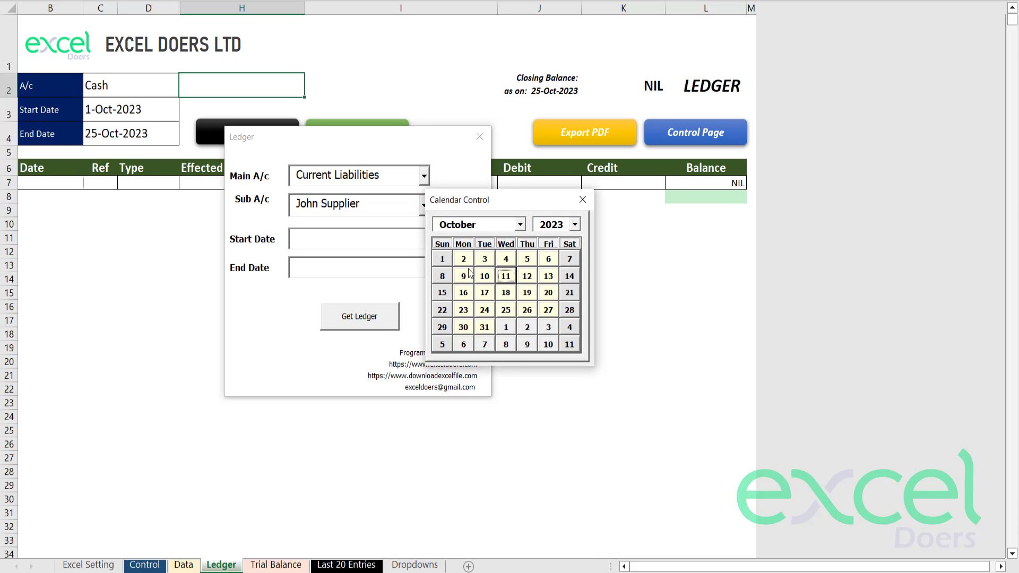
left_click(444, 259)
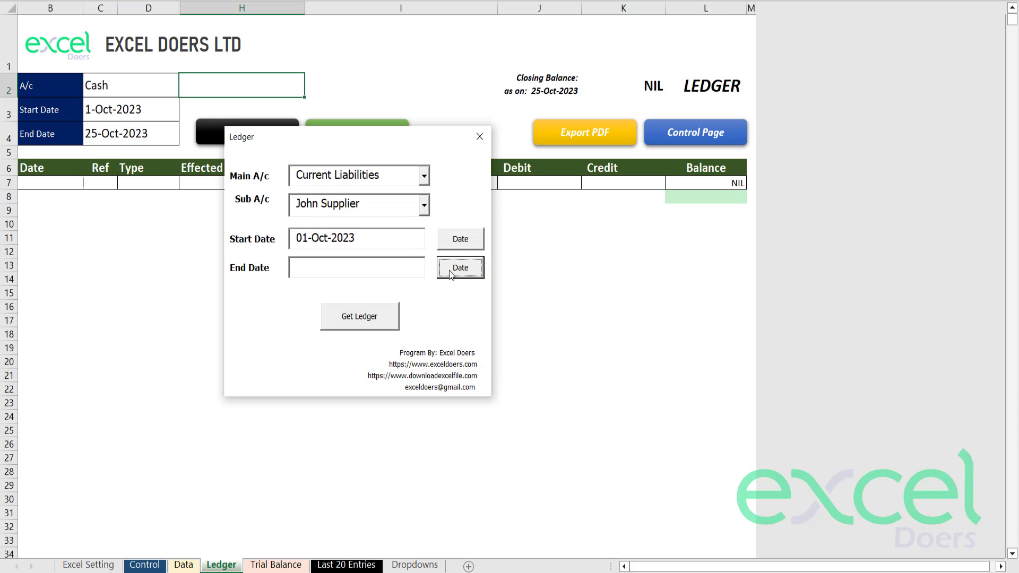
Step: Set the ledger request's end date to 31-Oct-2023, generate the supplier's ledger and close the request form
left_click(450, 269)
left_click(488, 332)
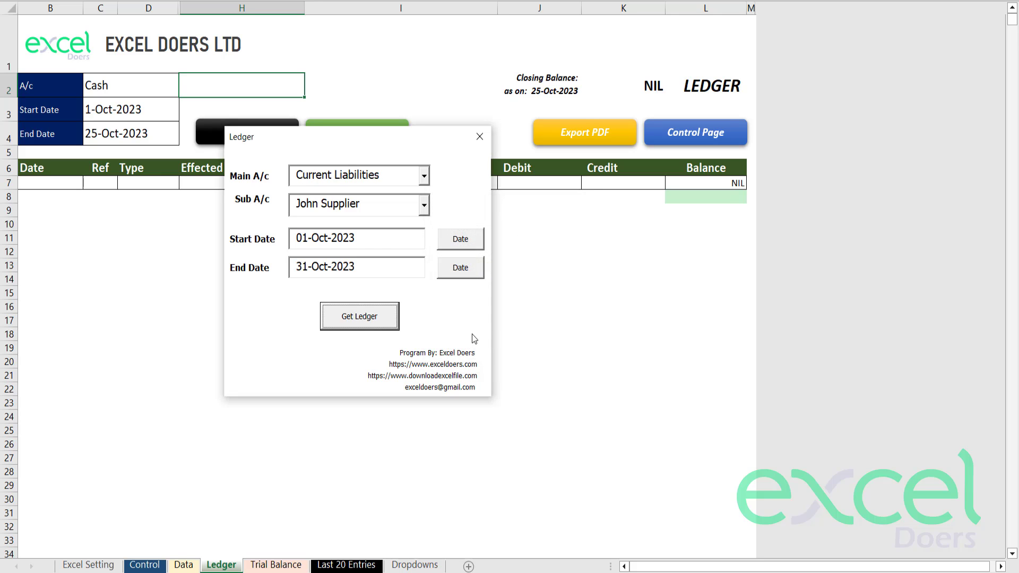
left_click(359, 328)
left_click(479, 137)
left_click(623, 348)
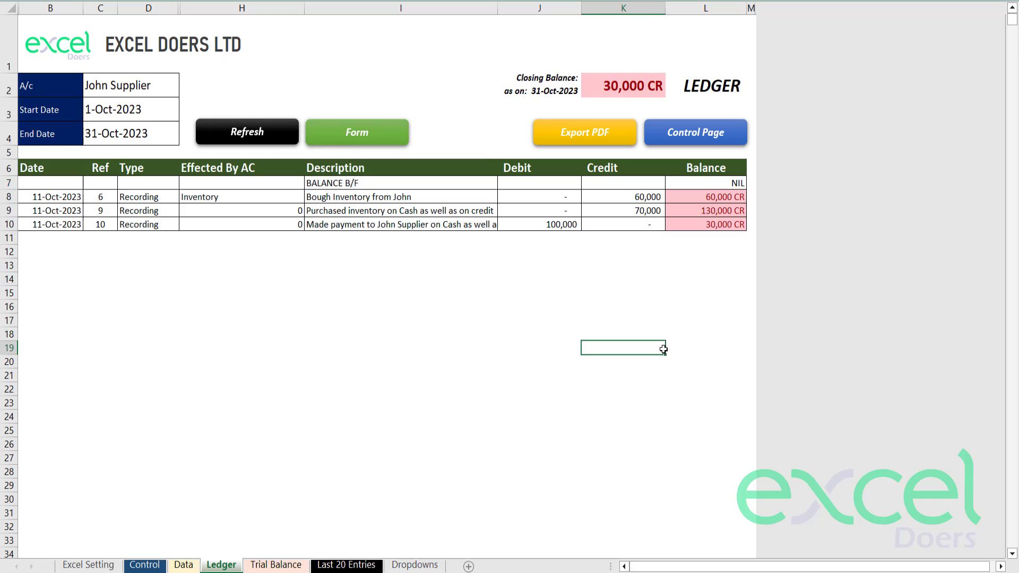
Step: Review the balance brought forward and the two inventory purchase lines in the supplier's ledger
left_click_drag(79, 182, 692, 191)
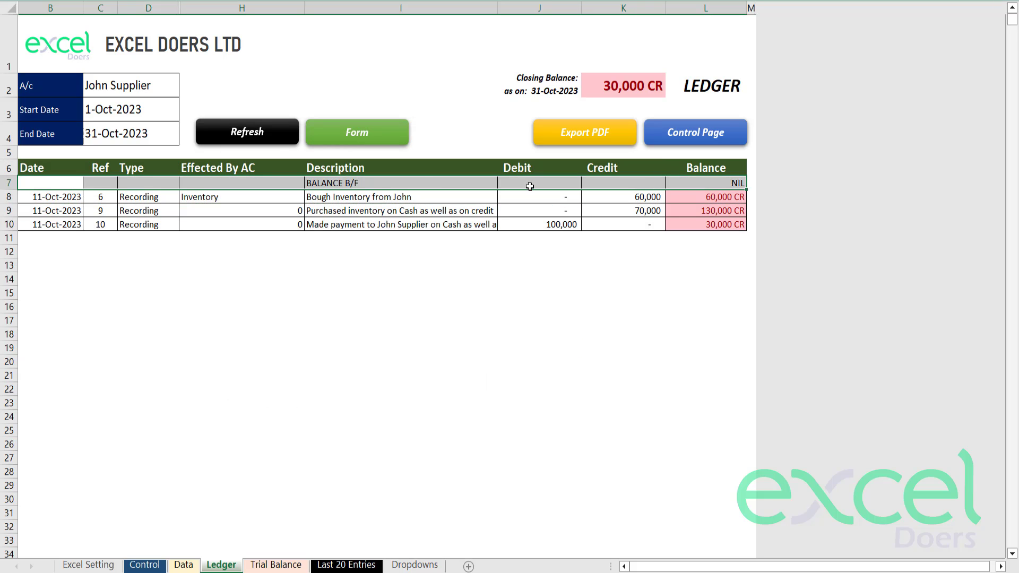
left_click(353, 198)
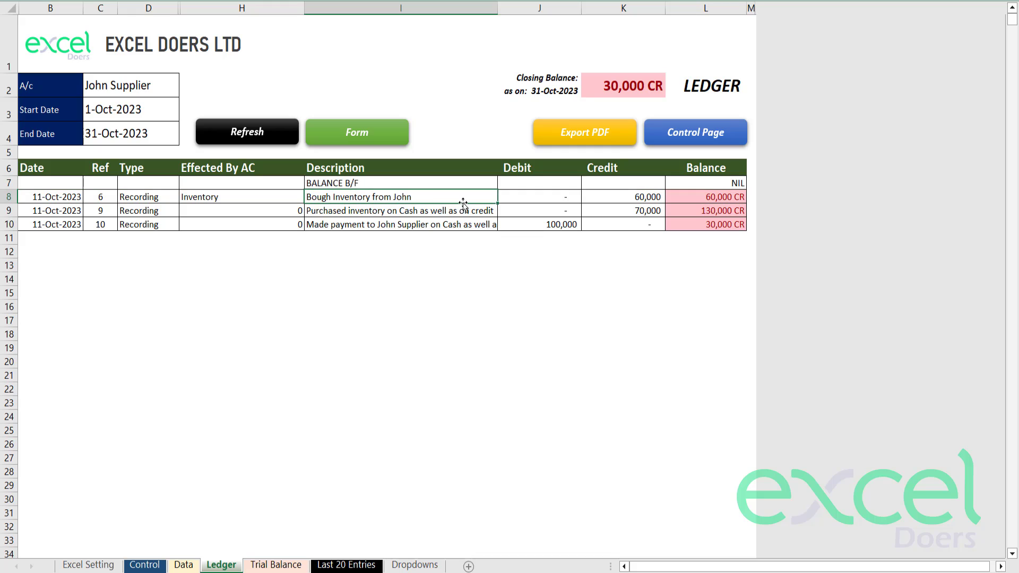
left_click(644, 197)
left_click(713, 196)
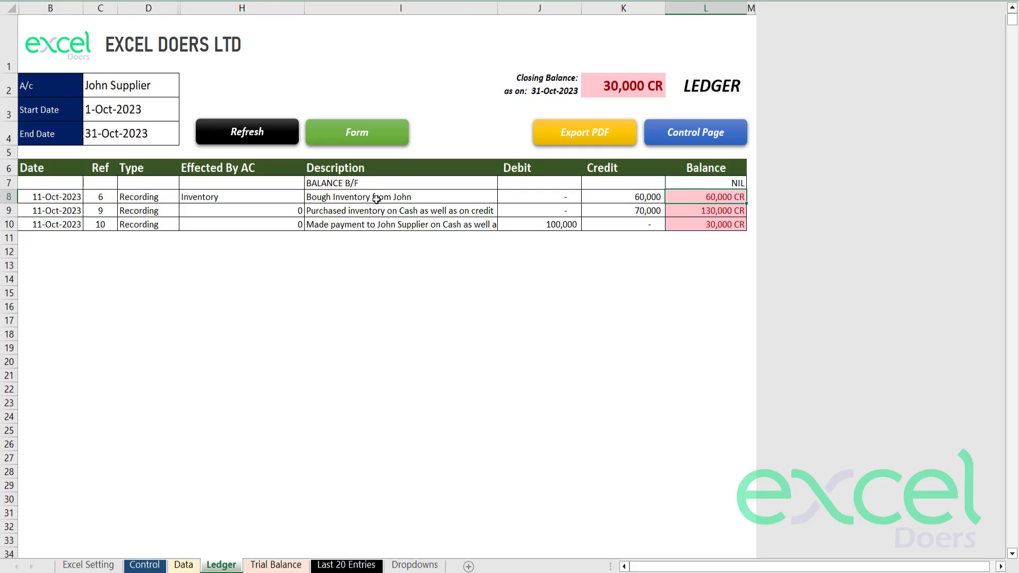
left_click(355, 213)
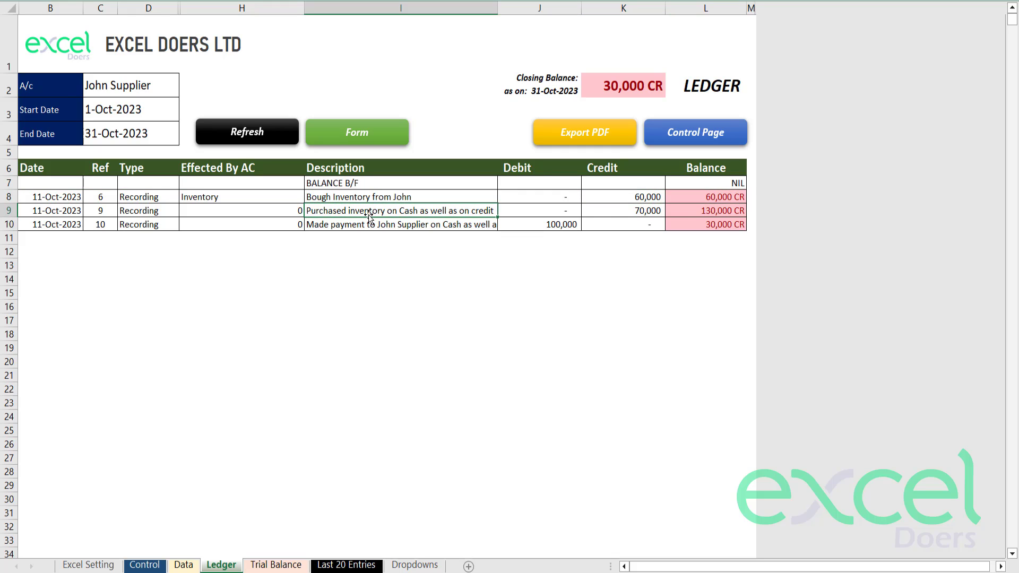
left_click(613, 215)
left_click(689, 211)
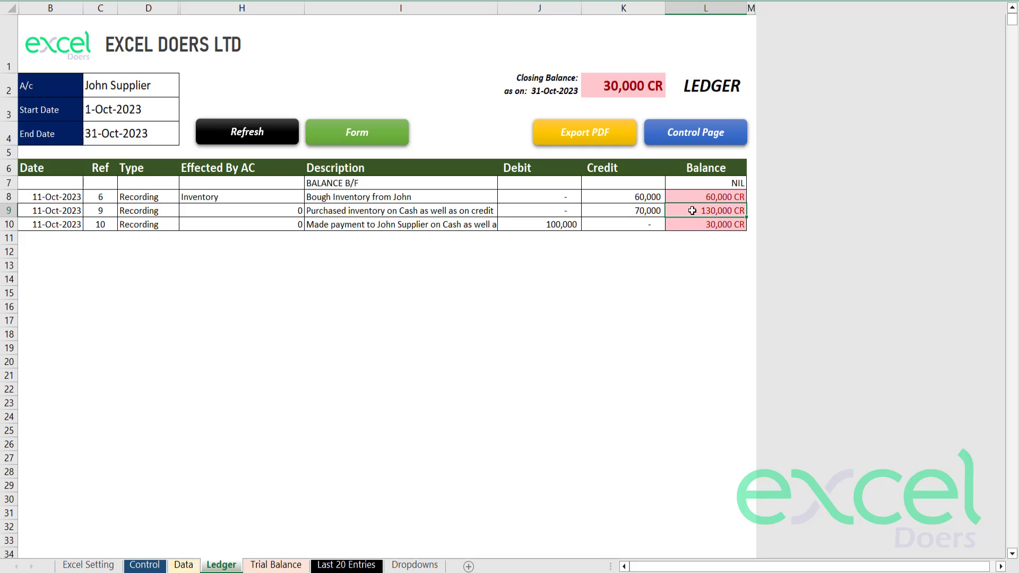
Step: Examine the supplier payment line and the closing balance in the ledger, dismissing the disk space notification
left_click(529, 226)
left_click_drag(401, 222, 547, 229)
left_click(542, 226)
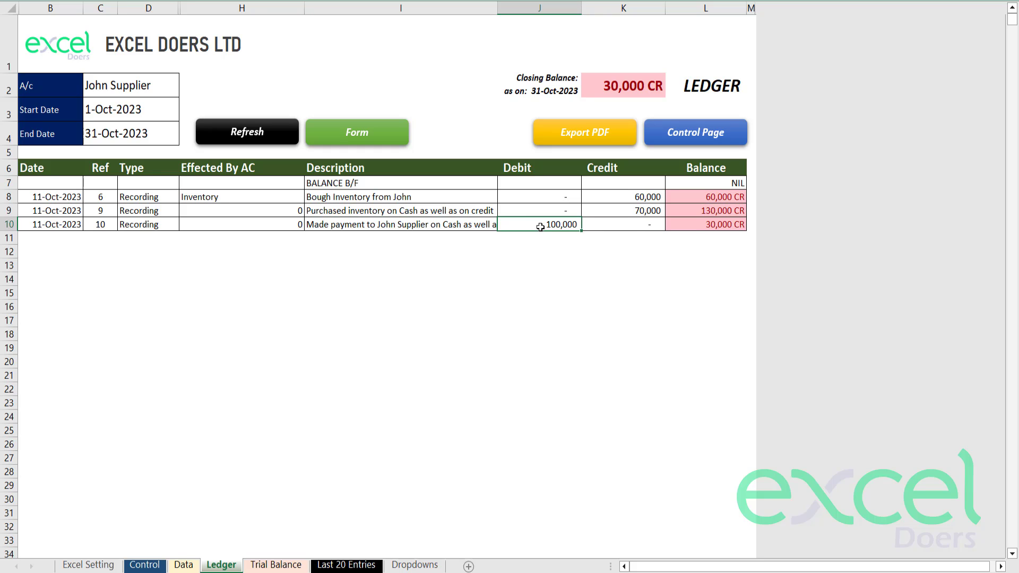
left_click(680, 228)
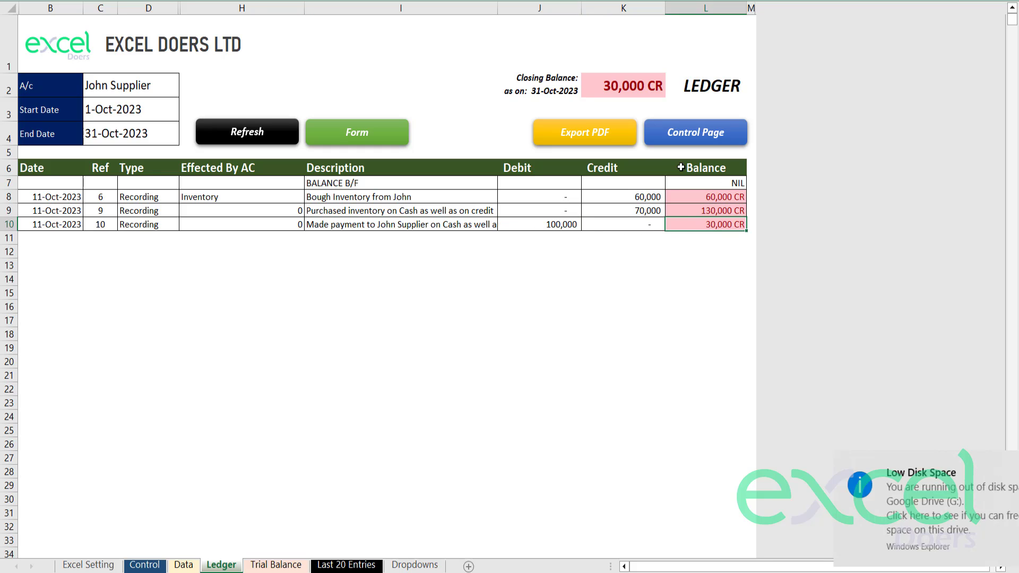
left_click_drag(712, 86, 522, 87)
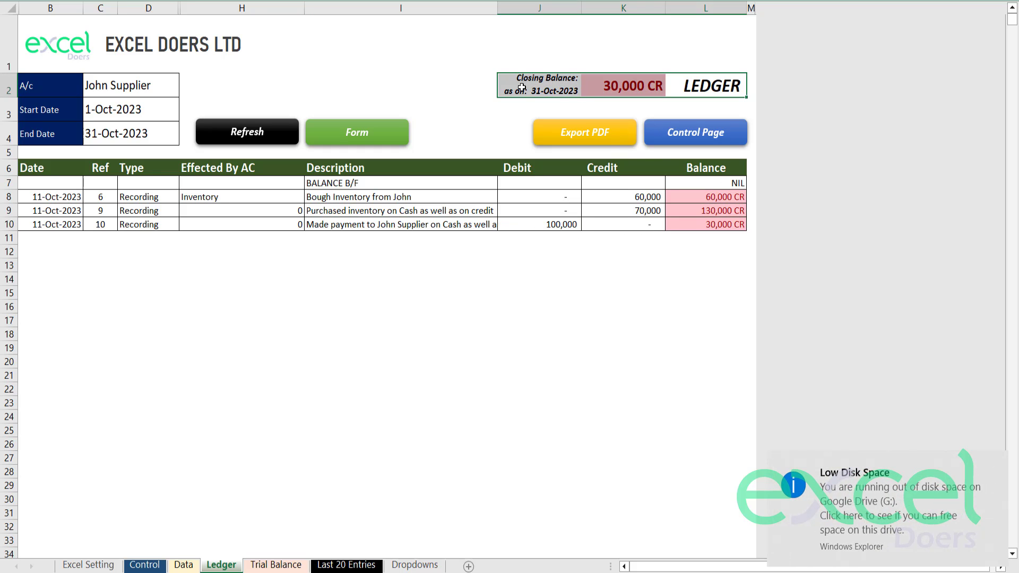
left_click(994, 466)
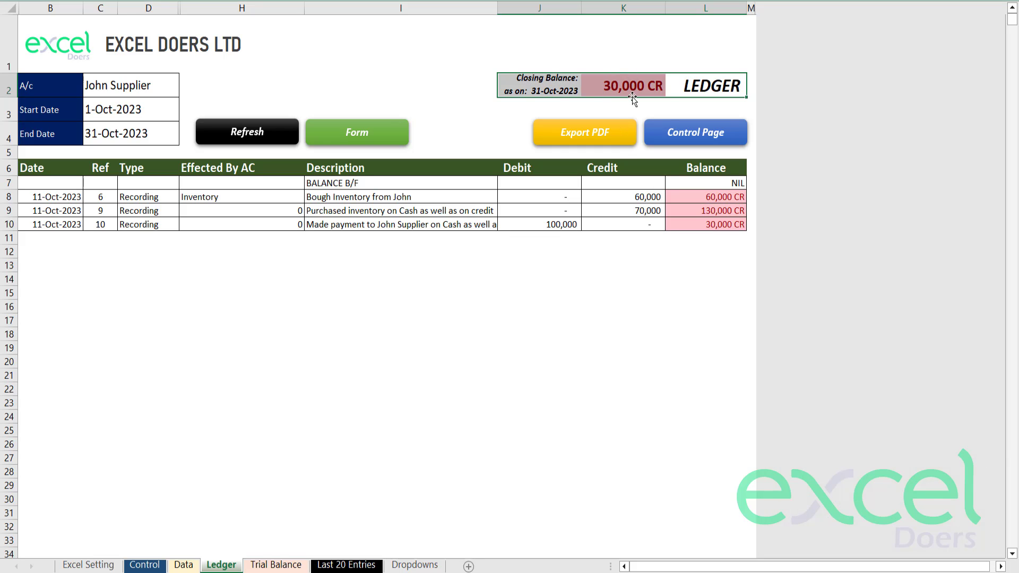
left_click(386, 238)
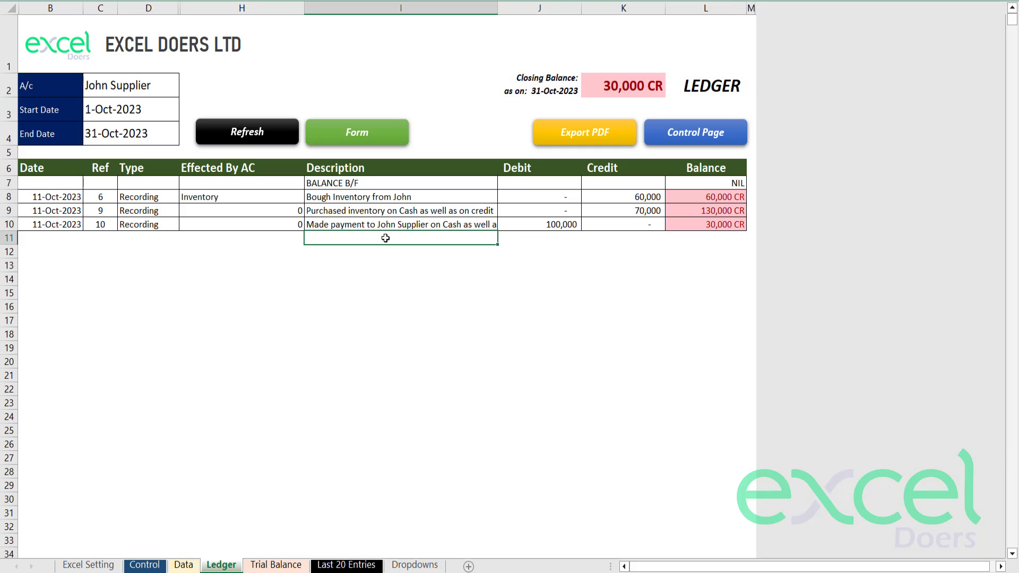
Step: Open a new ledger request with Current Asset as the main account and Inventory as the sub-account
left_click(337, 131)
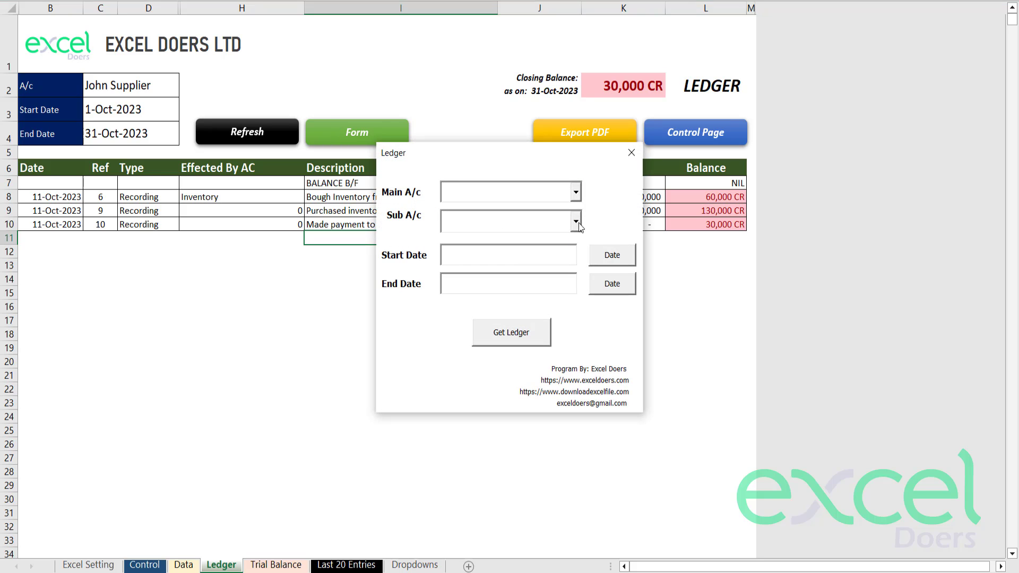
left_click(576, 193)
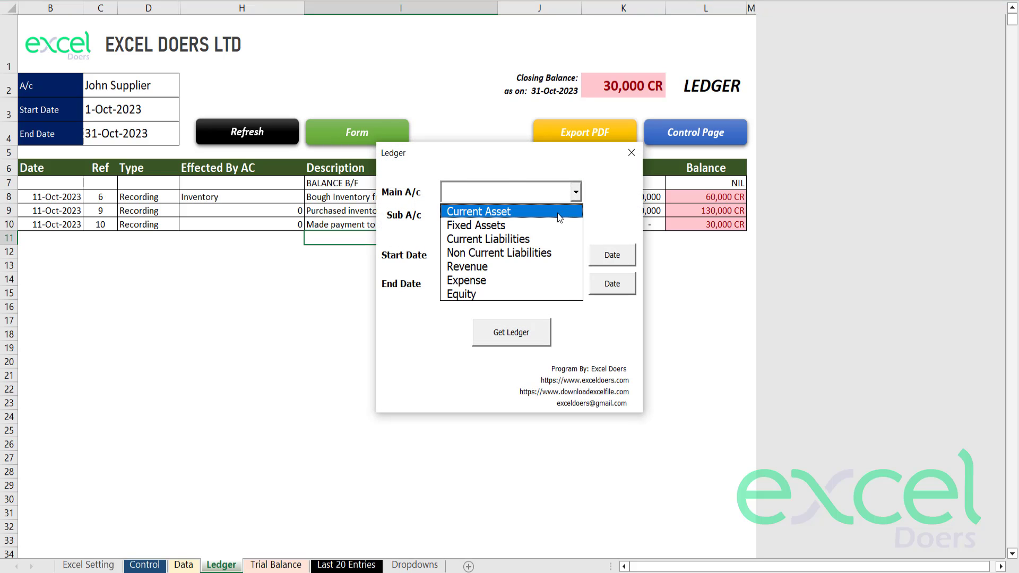
left_click(557, 210)
left_click(575, 222)
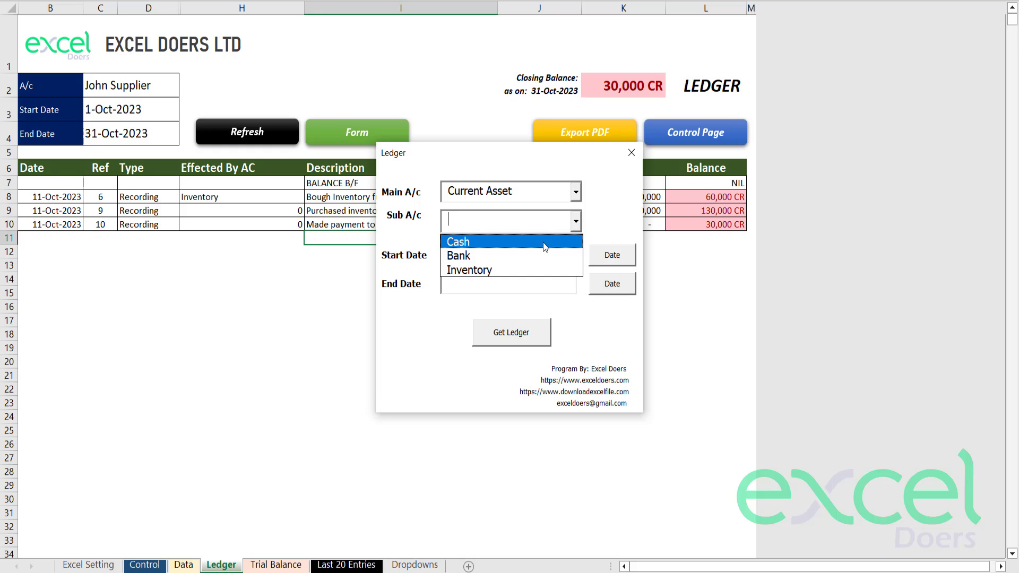
left_click(537, 270)
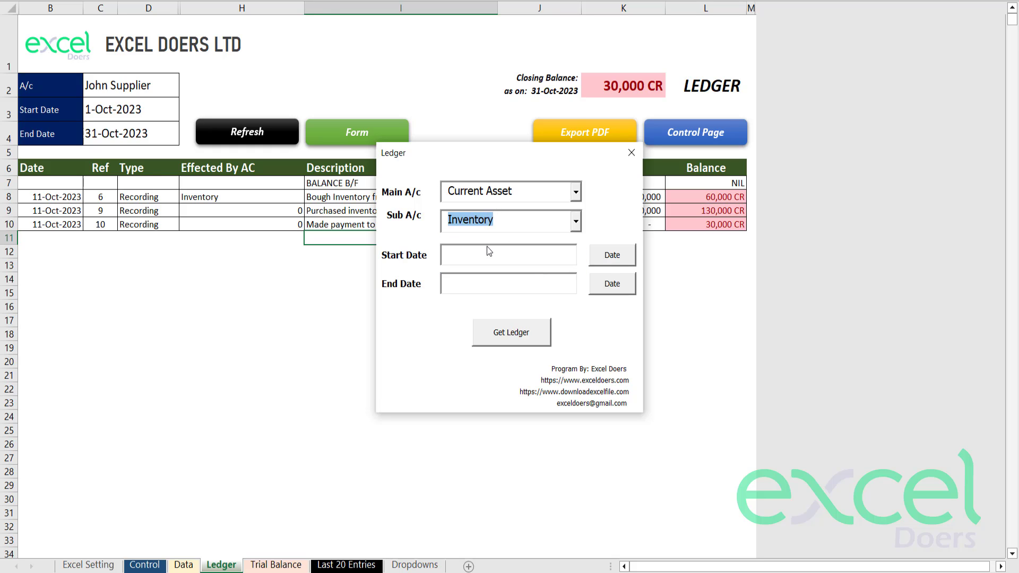
Step: Generate the Inventory ledger for 01-Oct-2023 to 31-Oct-2023 and close the request form
left_click(612, 255)
left_click(444, 259)
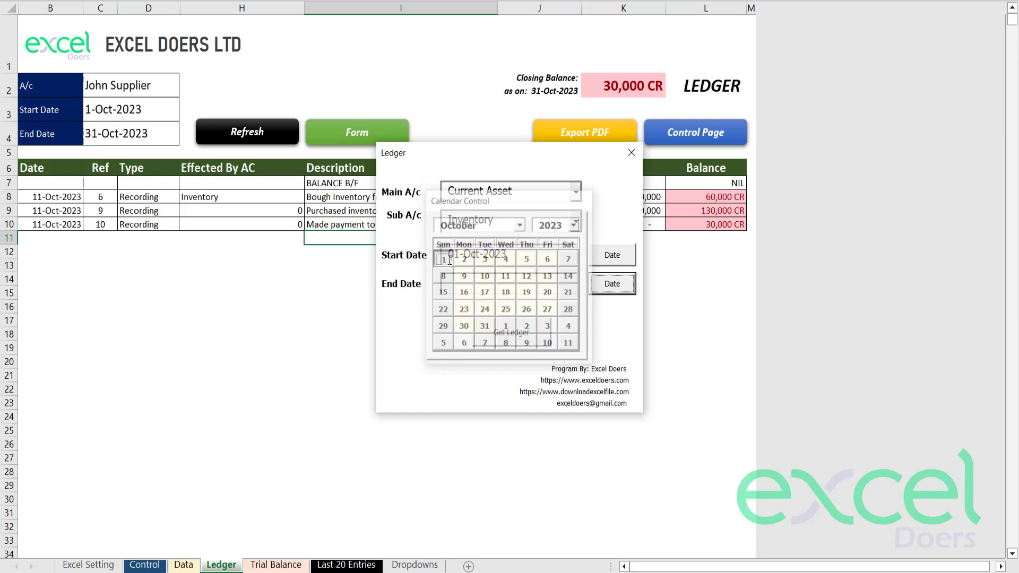
left_click(612, 284)
left_click(485, 326)
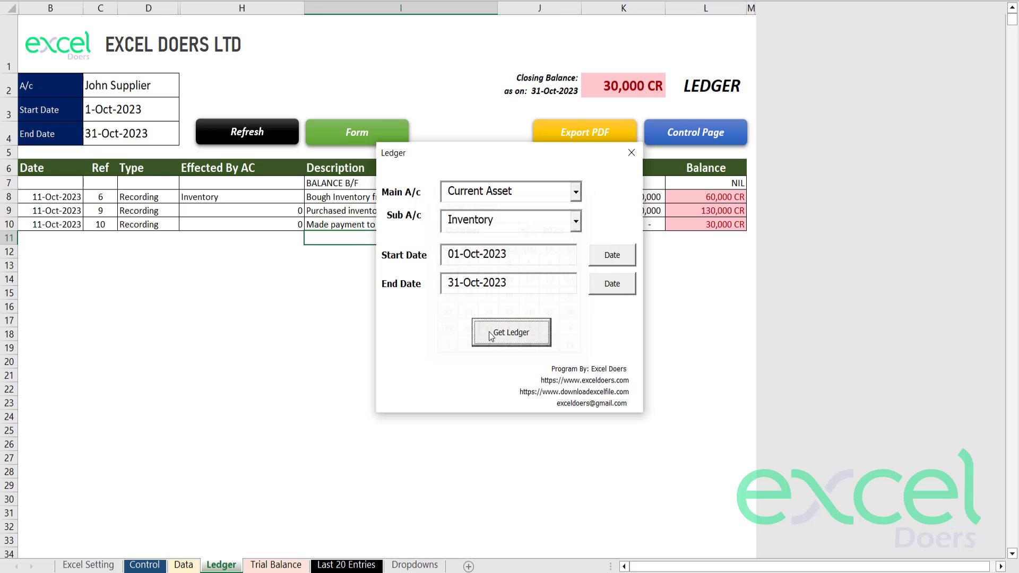
left_click(509, 333)
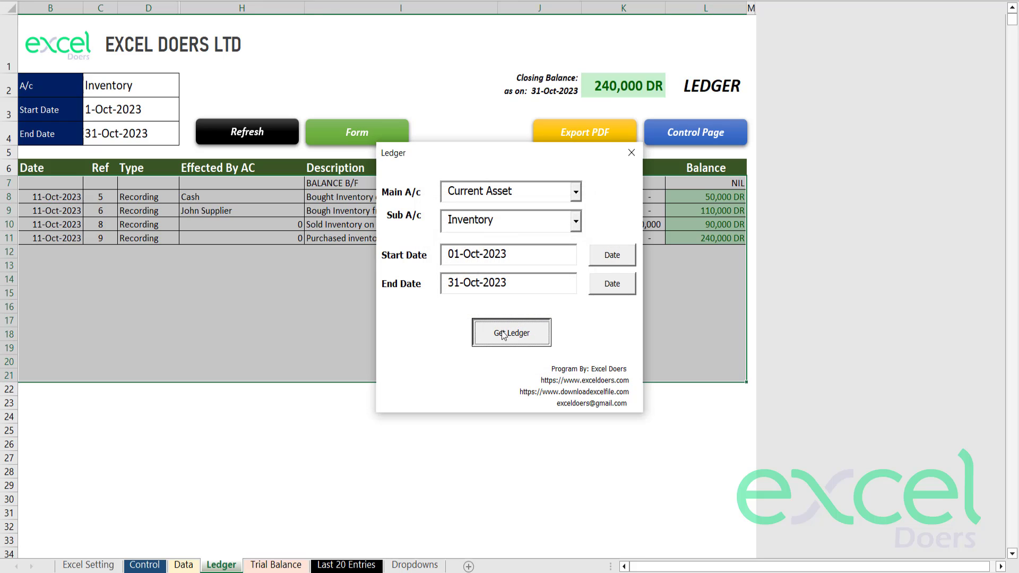
left_click(631, 152)
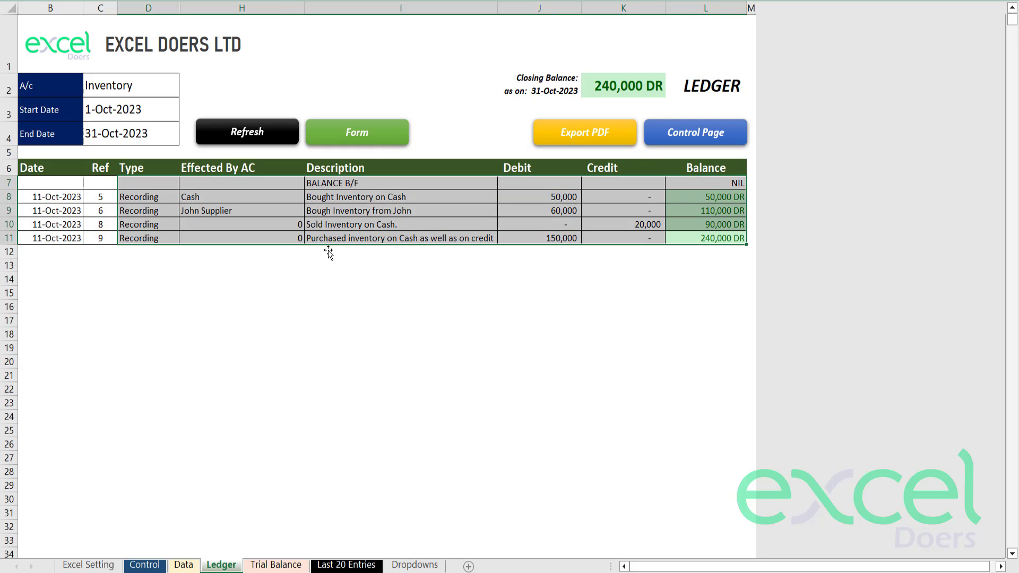
Step: Review the purchase and sale lines, running balance and closing balance in the Inventory ledger
left_click(392, 251)
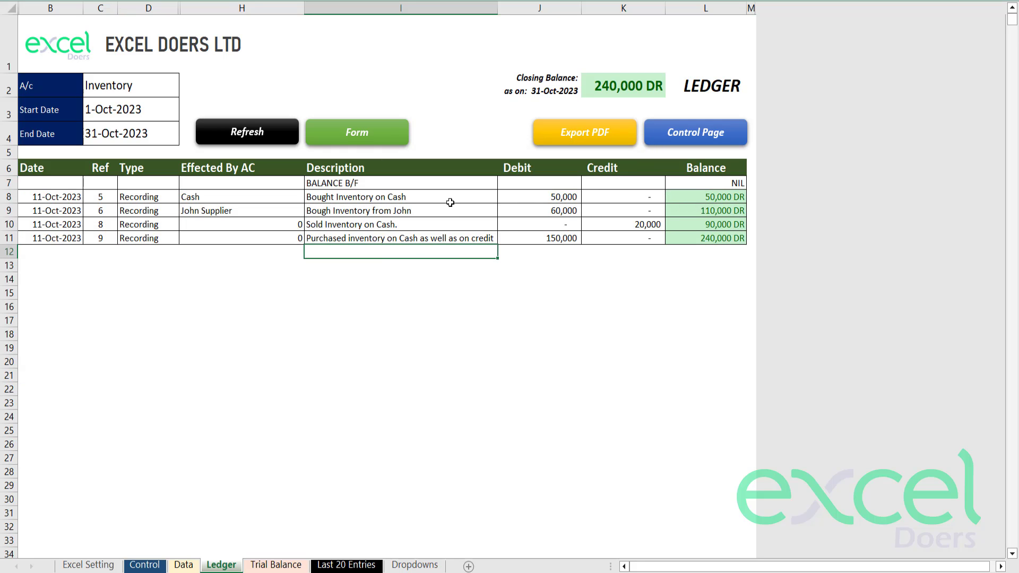
left_click(528, 198)
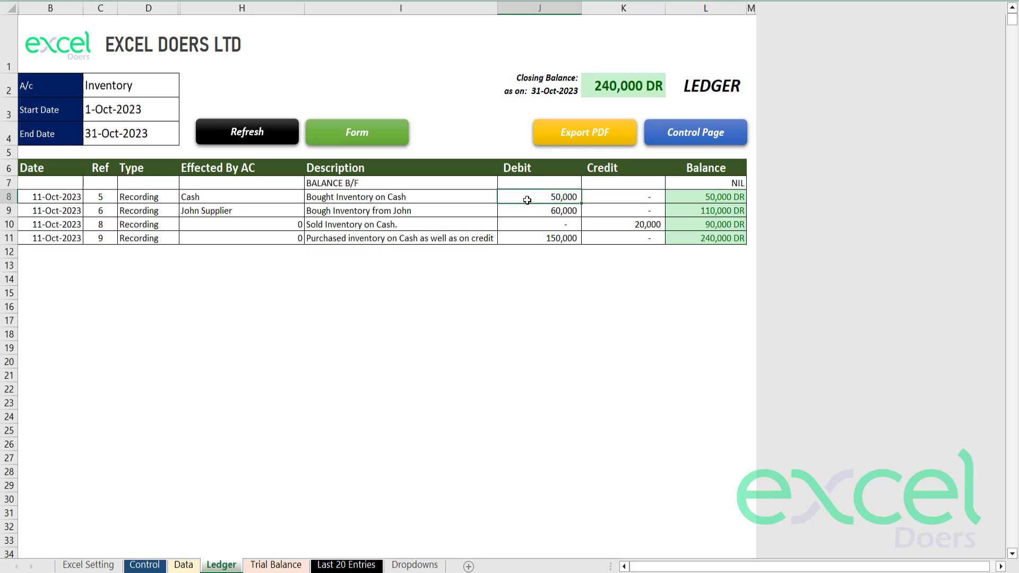
left_click(530, 215)
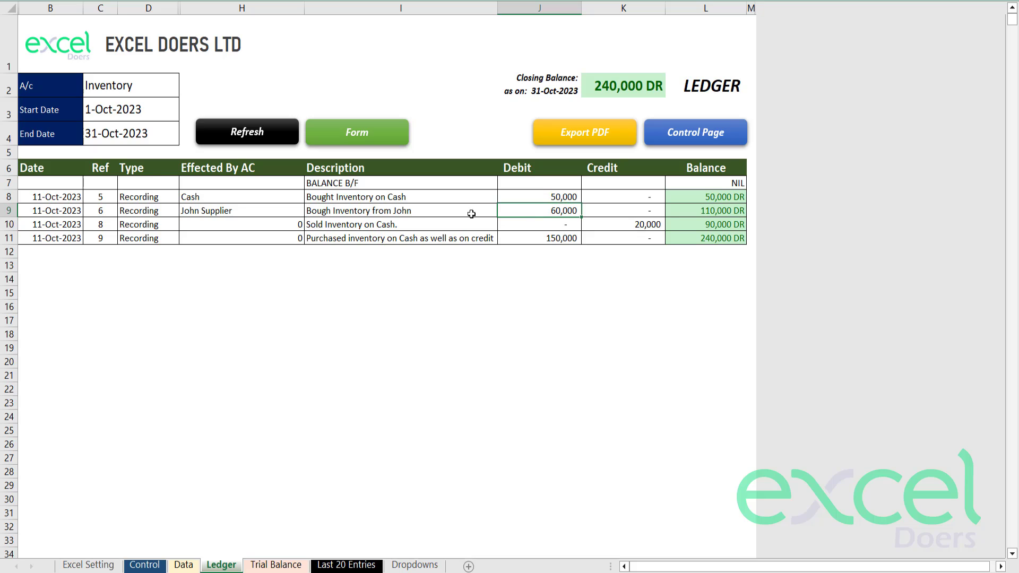
left_click(406, 212)
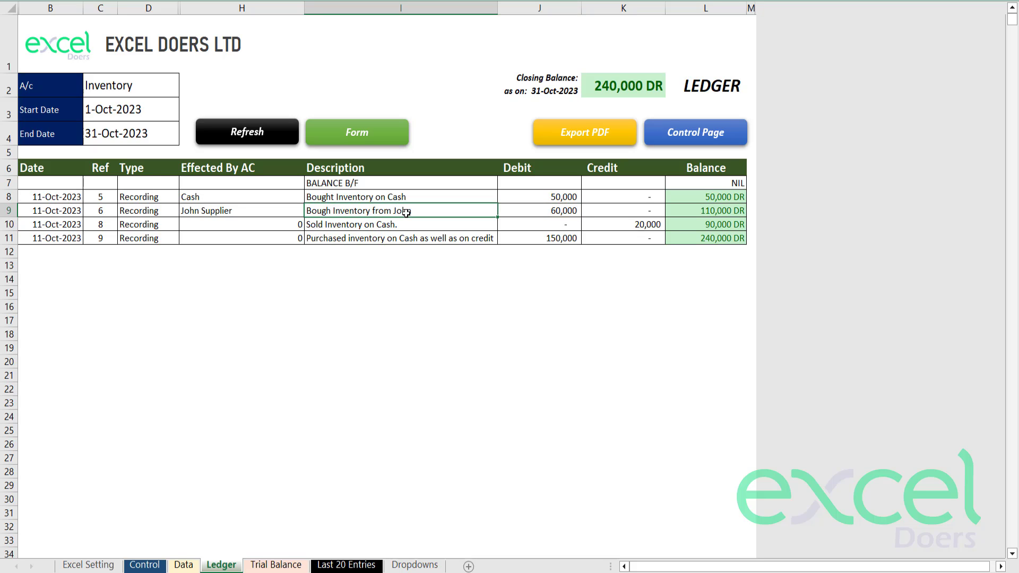
left_click(638, 227)
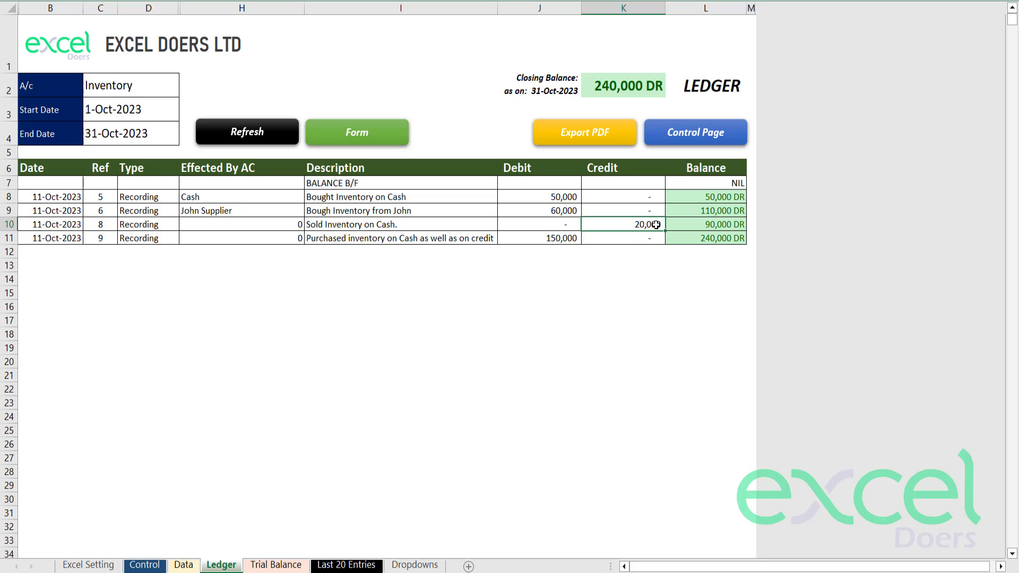
left_click(467, 238)
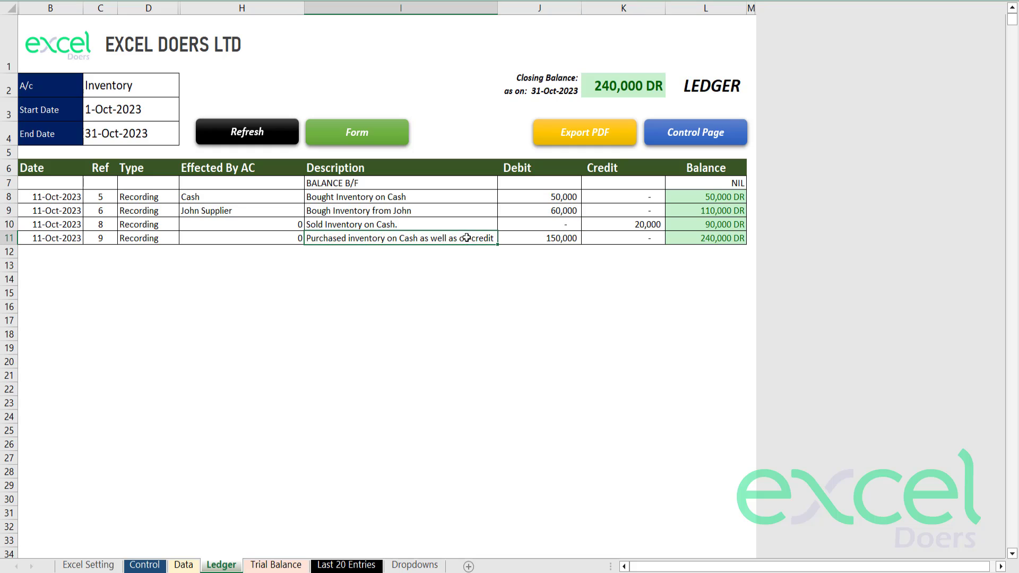
left_click(518, 241)
left_click(709, 241)
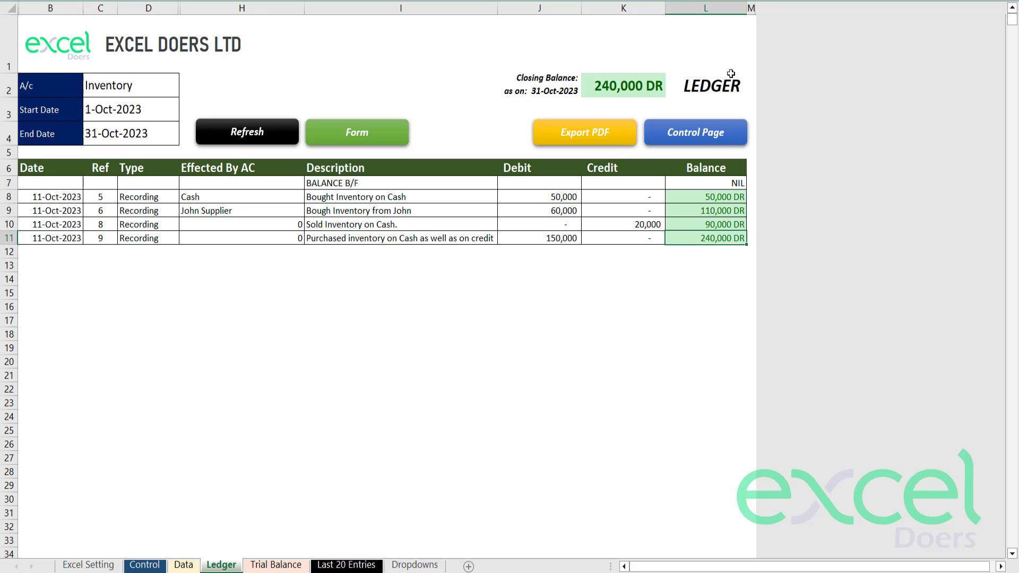
left_click_drag(731, 74, 539, 91)
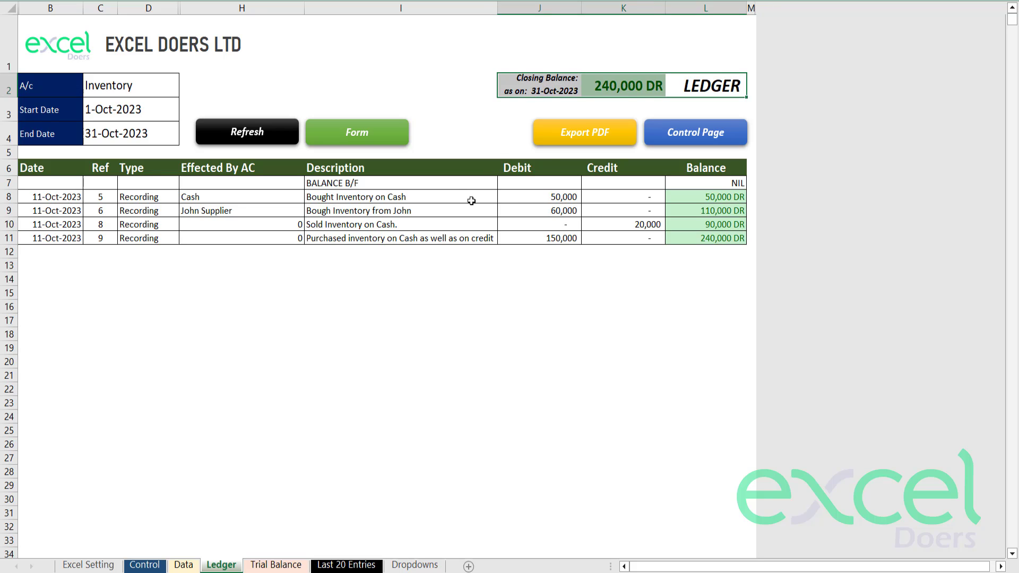
left_click(547, 210)
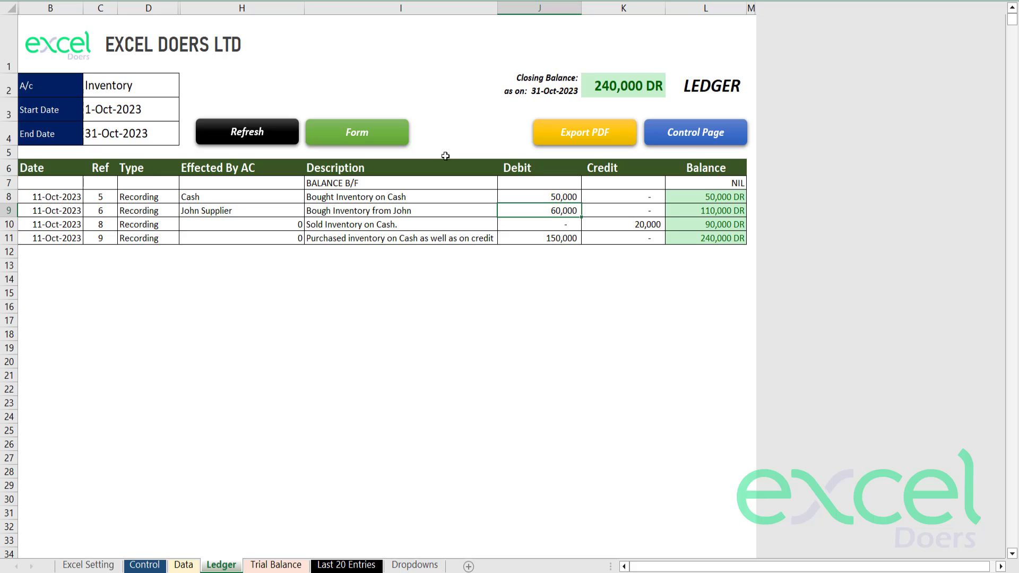
Step: Return to the control page, view the double entry form and close it without recording anything
left_click(683, 144)
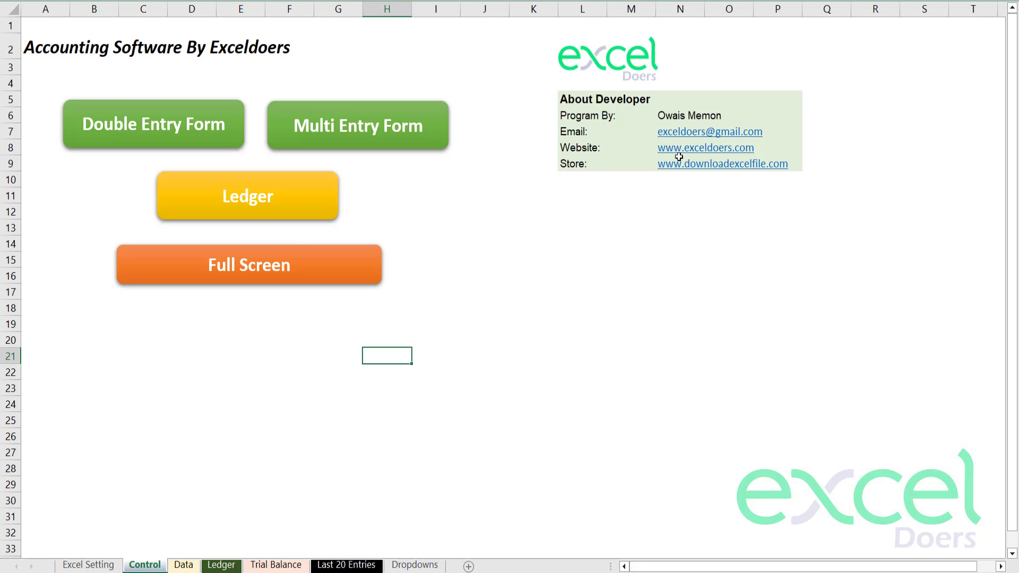
left_click(384, 182)
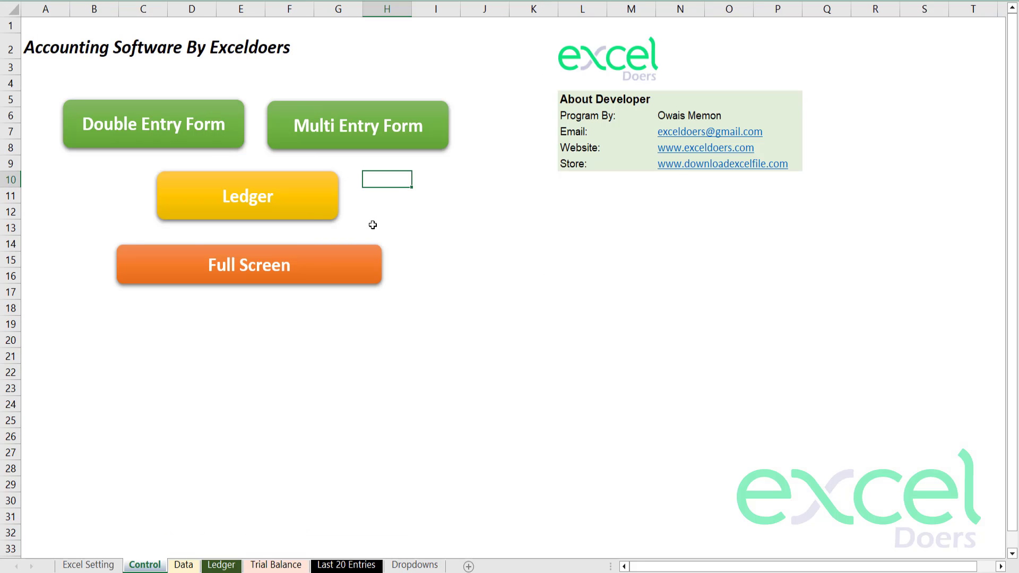
left_click(196, 123)
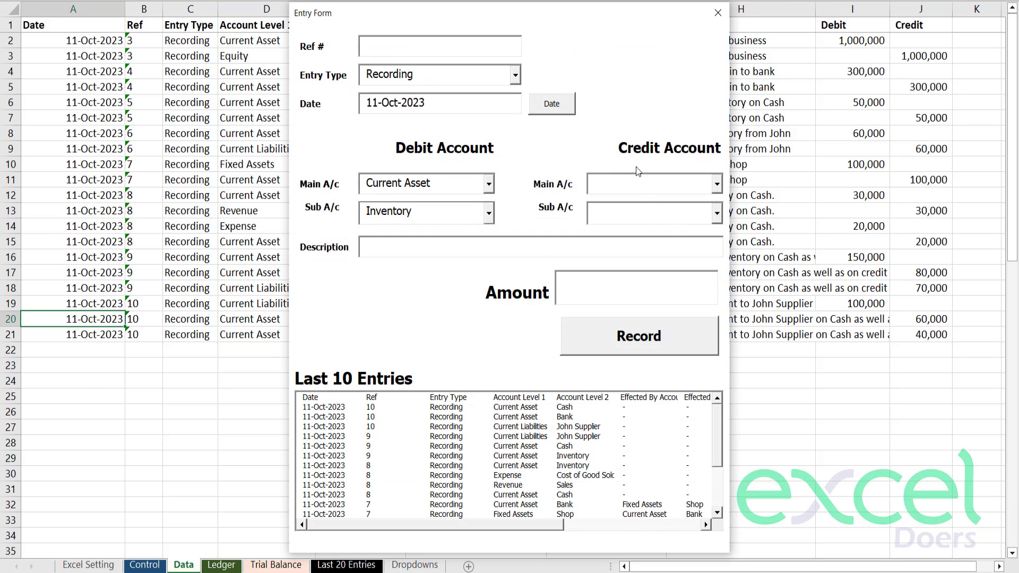
left_click(717, 12)
Step: Look over the Ledger sheet and the trial balance, and return to the Inventory ledger
left_click(221, 566)
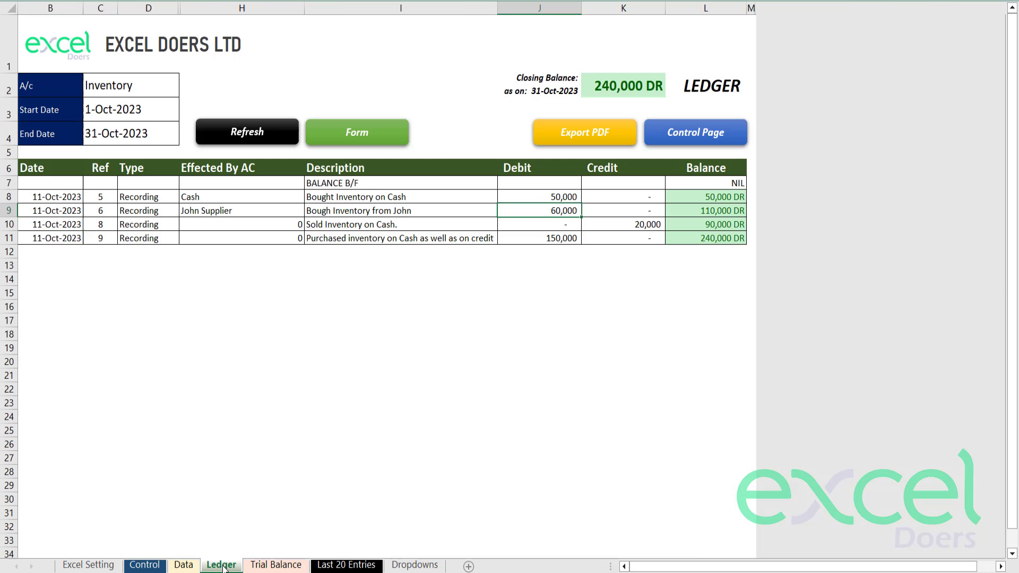
left_click(261, 565)
left_click(313, 472)
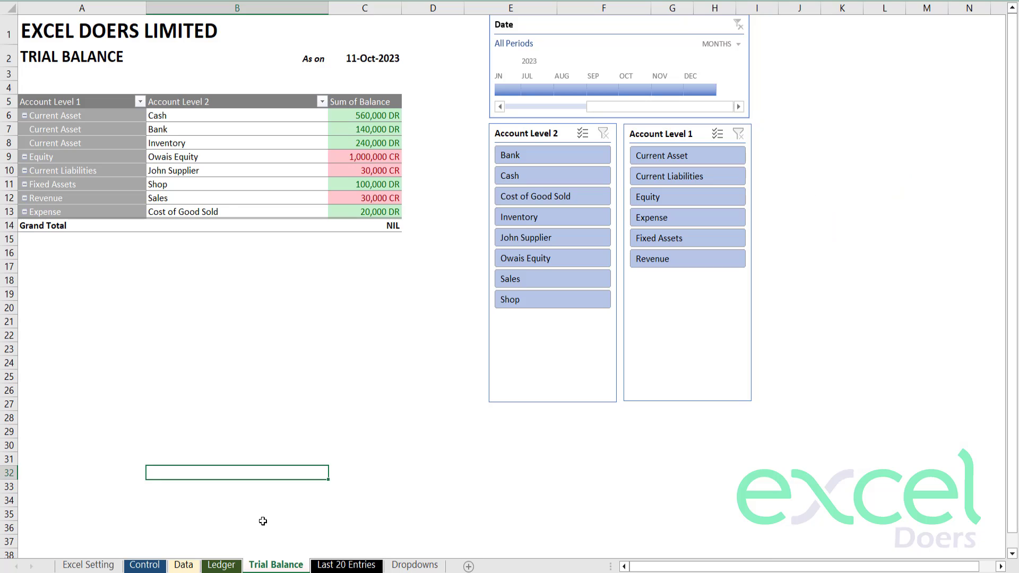
left_click(221, 565)
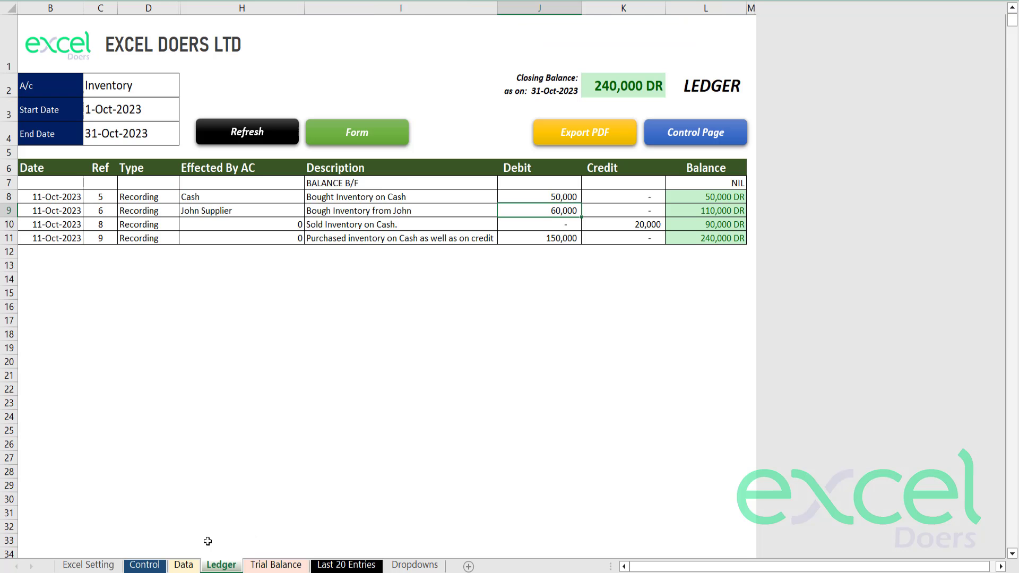
Step: Inspect the editable company name and logo in the Ledger sheet header, and the company title on the Trial Balance sheet
double_click(130, 43)
left_click_drag(242, 44, 43, 40)
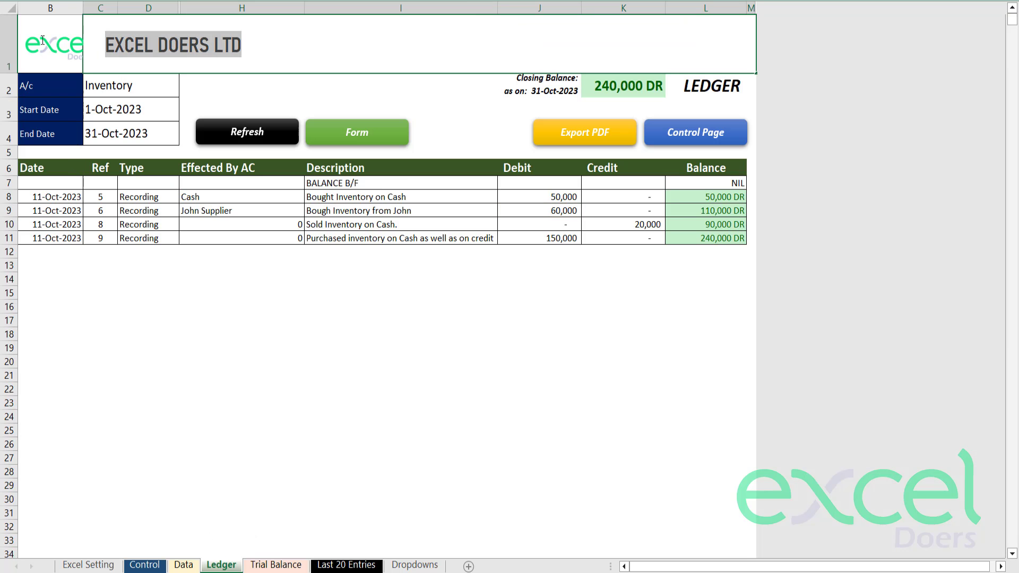
key("Escape")
left_click(52, 53)
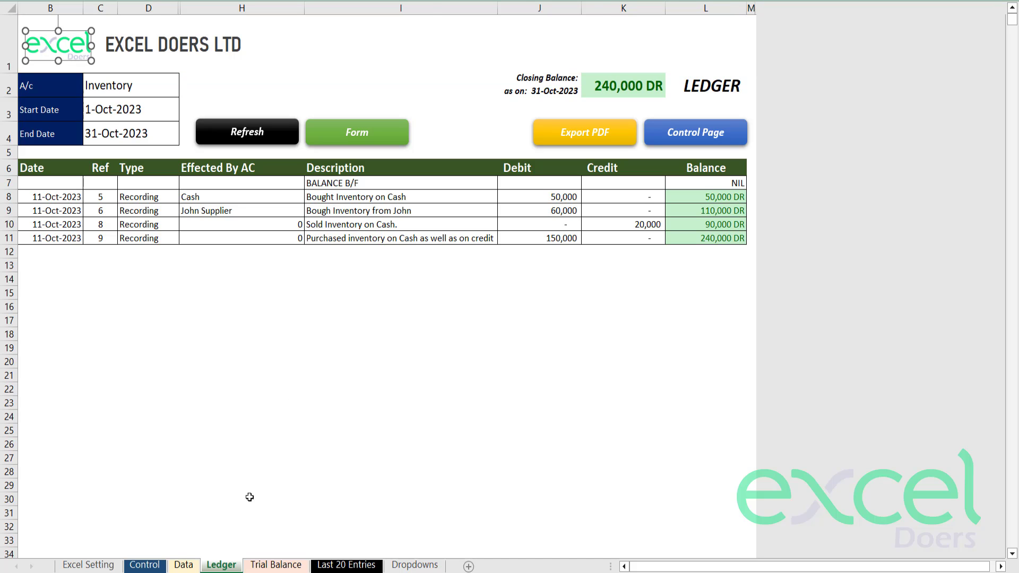
left_click(276, 565)
left_click(70, 30)
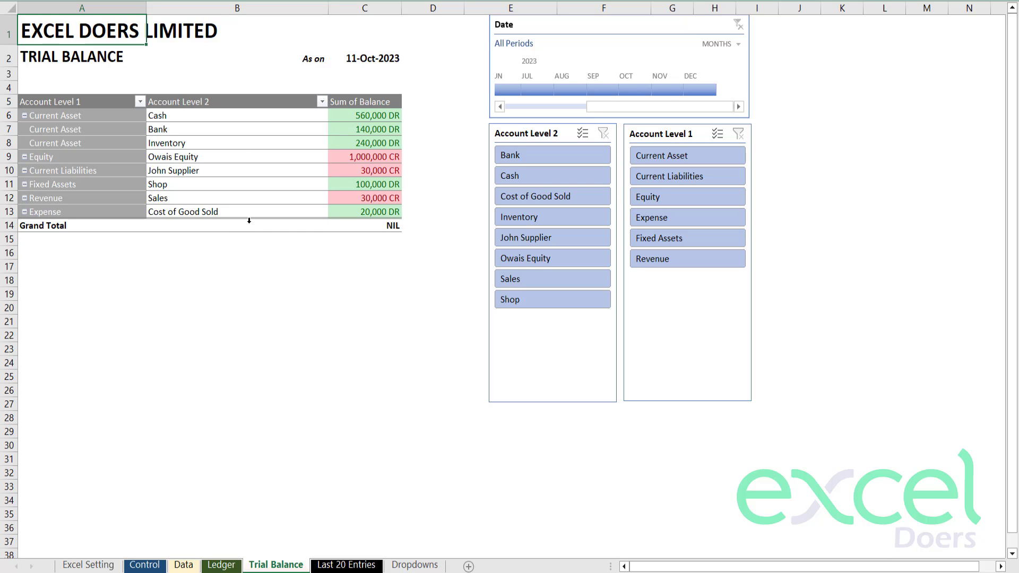
Step: View the debit sub-account choices under Current Asset in the double entry form and close it without recording anything
left_click(144, 565)
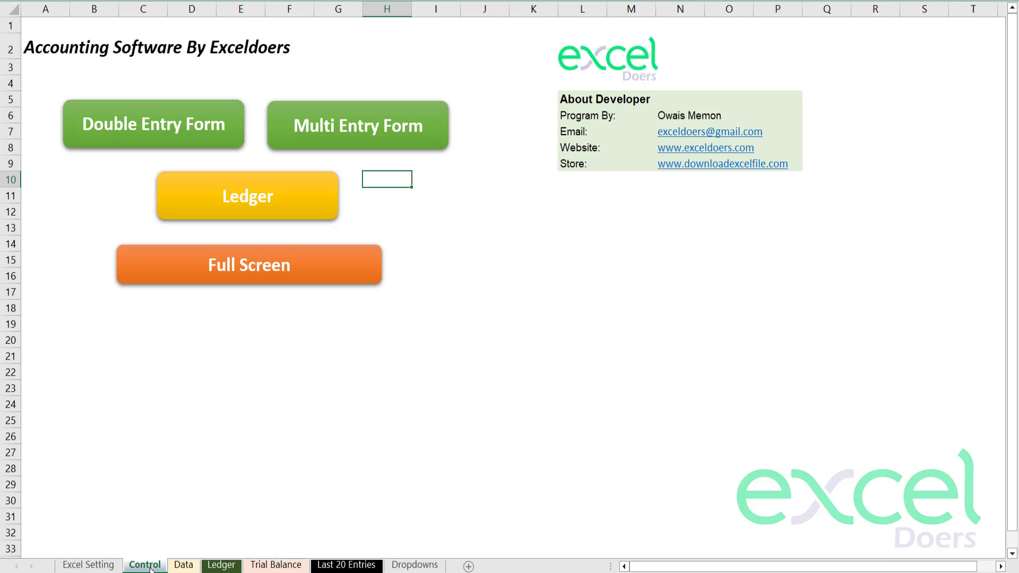
left_click(206, 129)
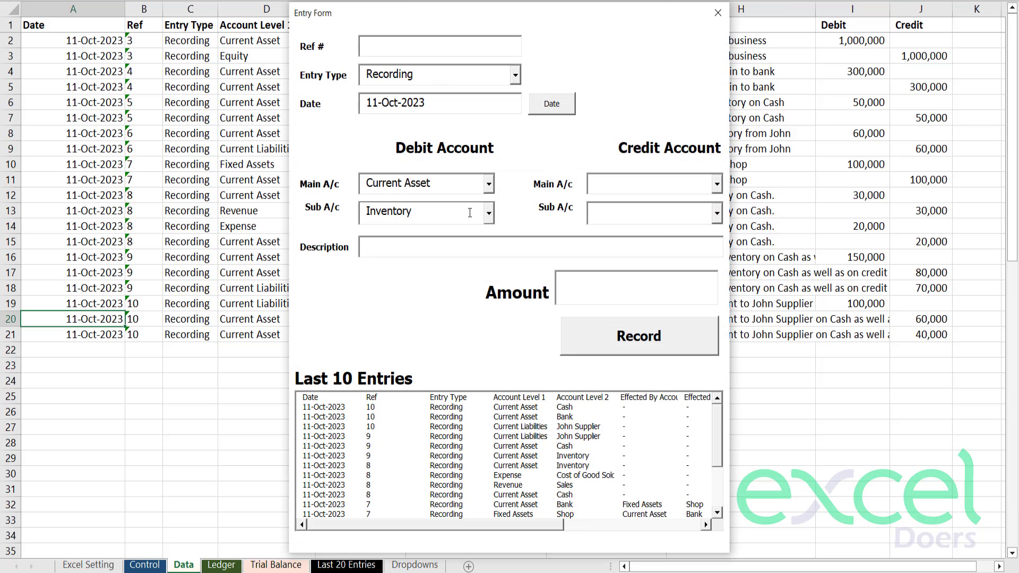
left_click(489, 213)
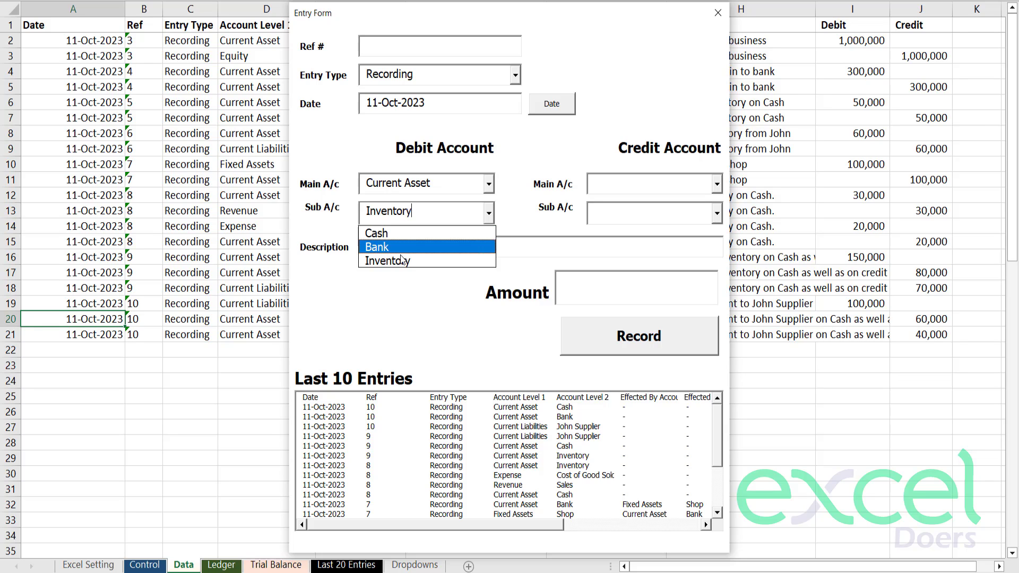
left_click(718, 13)
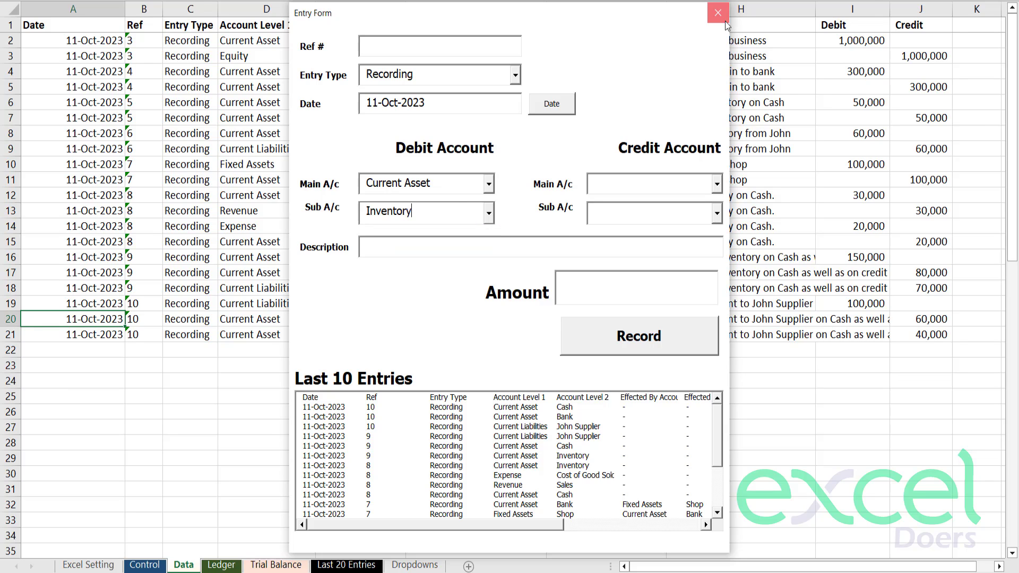
left_click(718, 12)
Step: Examine the sub-account lists from Current Asset to Equity on the Dropdowns sheet
left_click(415, 565)
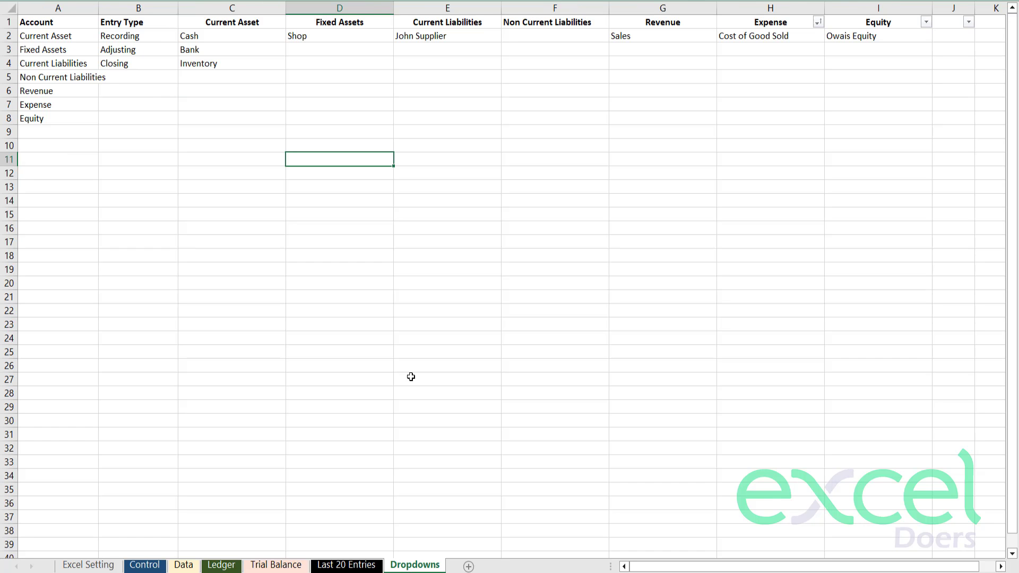
left_click(229, 34)
left_click_drag(229, 34, 874, 66)
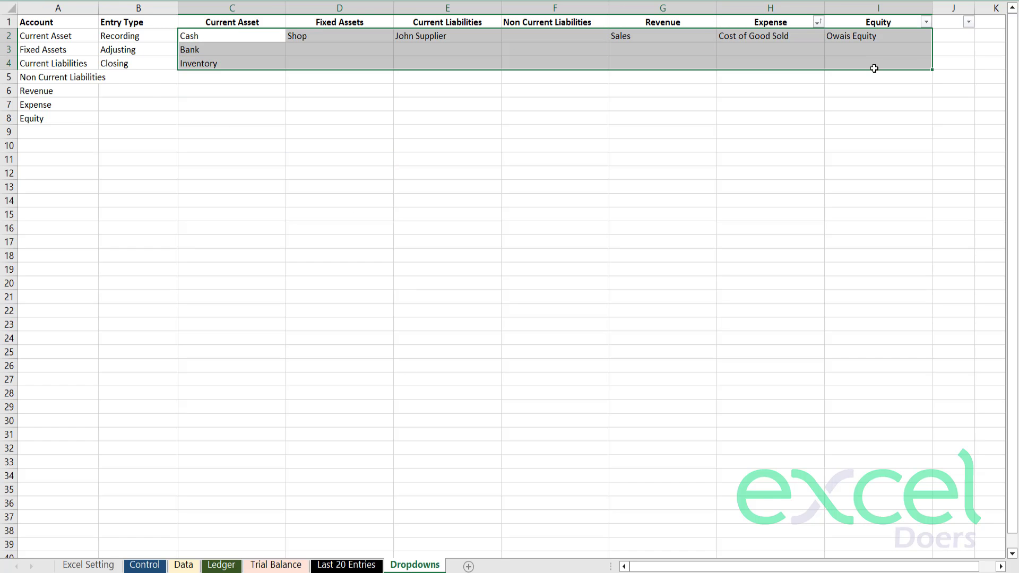
left_click(521, 164)
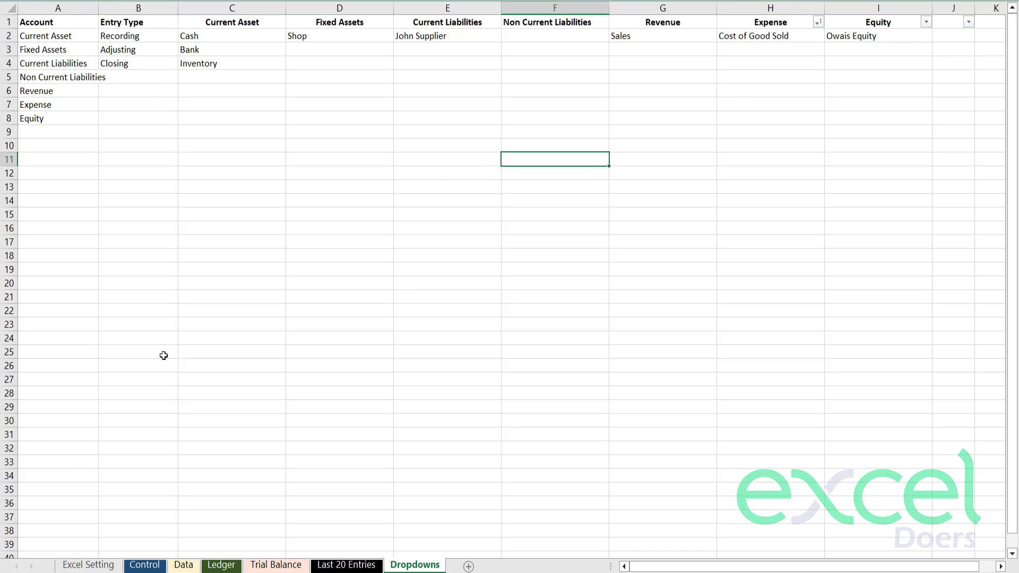
Step: Reopen the double entry form from the control page, look through its Last 10 Entries list and close the form
left_click(145, 565)
left_click(209, 136)
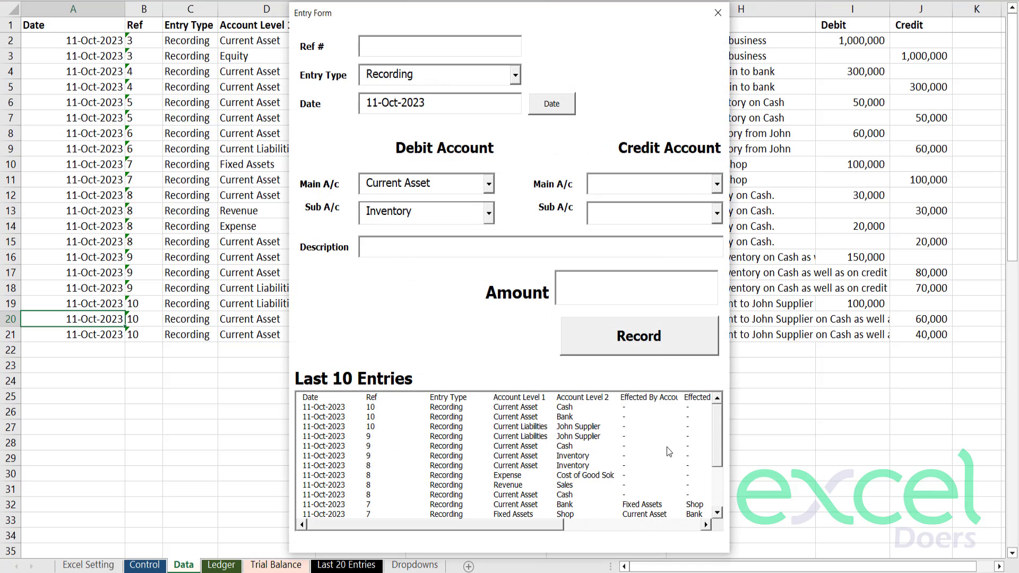
scroll(713, 482, "down", 3)
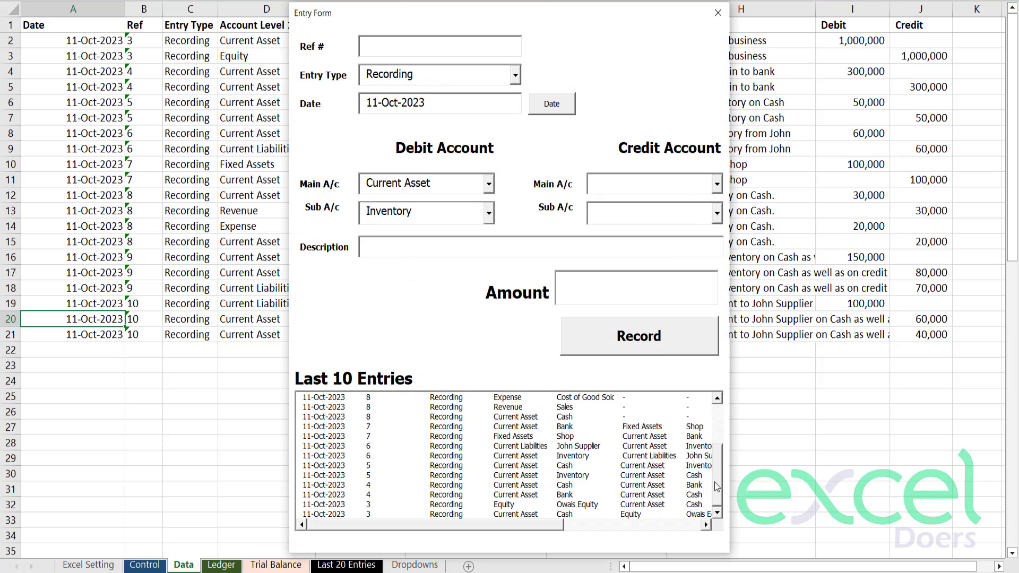
left_click_drag(713, 481, 747, 433)
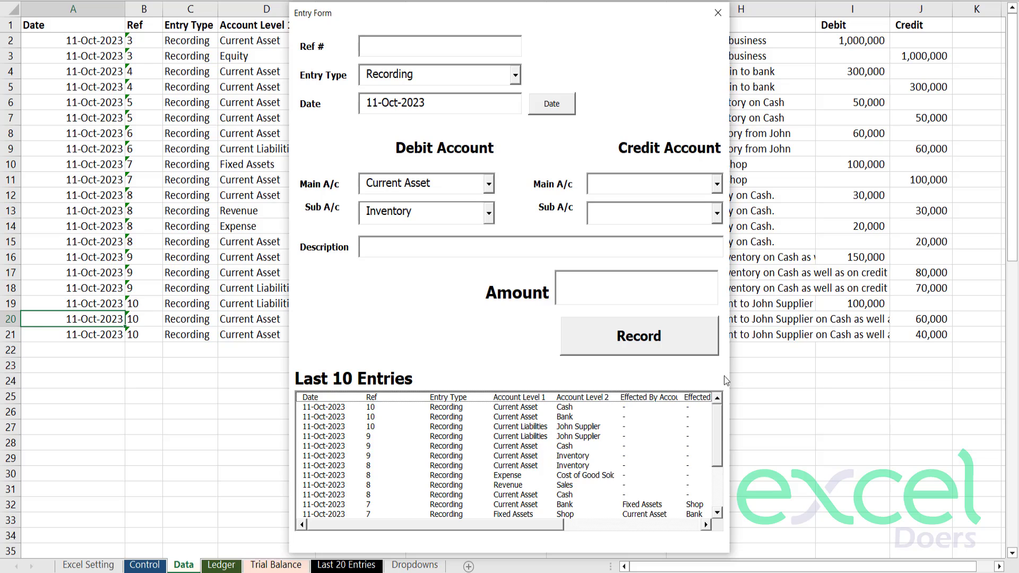
left_click(719, 11)
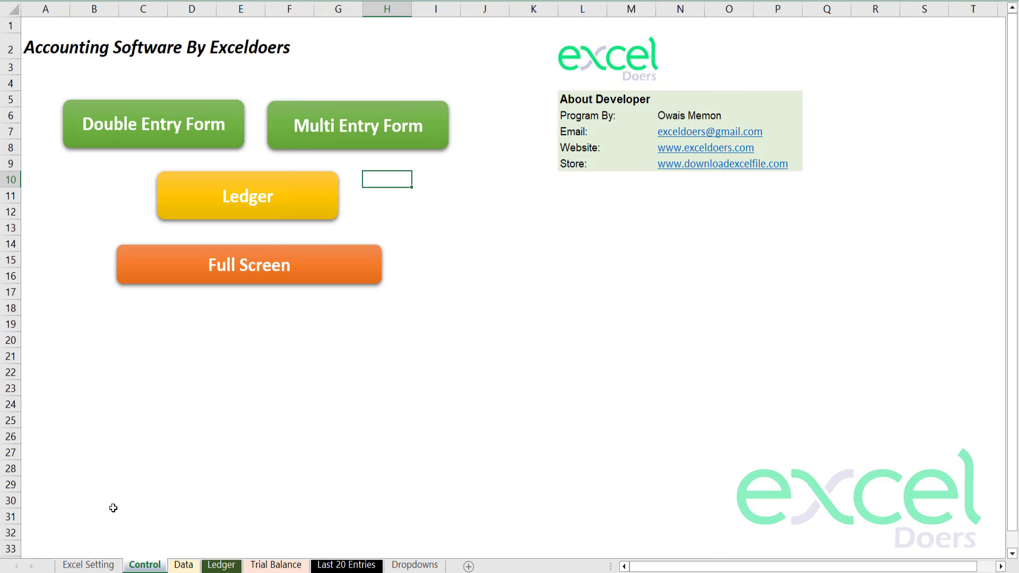